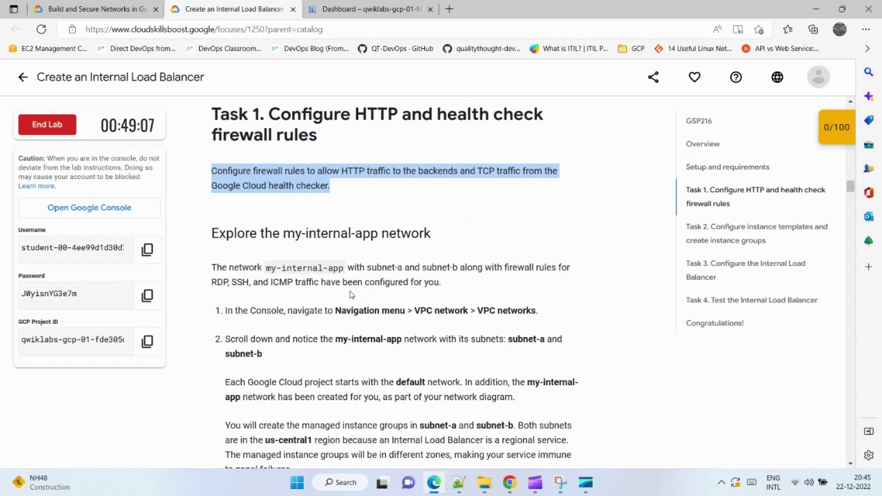
Check the lab's Task 1 instructions, then switch to the Google Cloud console and agree to its terms of service.
{"action": "scroll", "coordinate": [350, 294], "scroll_direction": "down", "scroll_amount": 2}
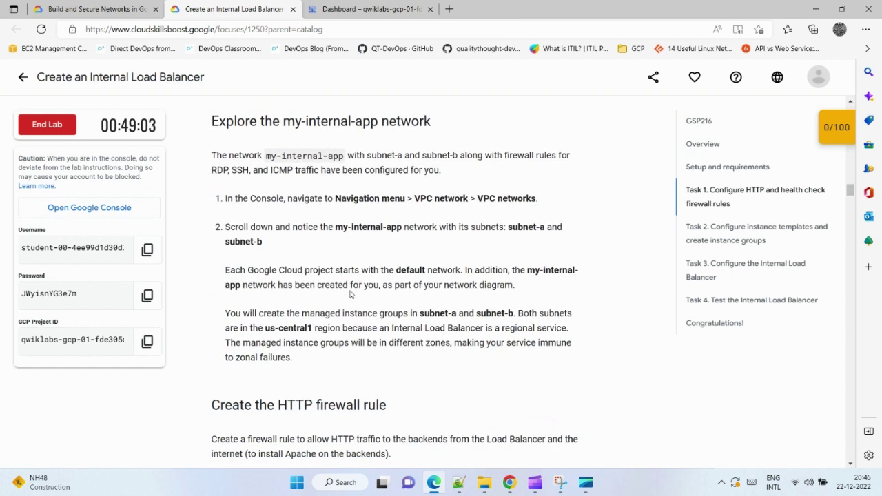
{"action": "scroll", "coordinate": [349, 295], "scroll_direction": "down", "scroll_amount": 4}
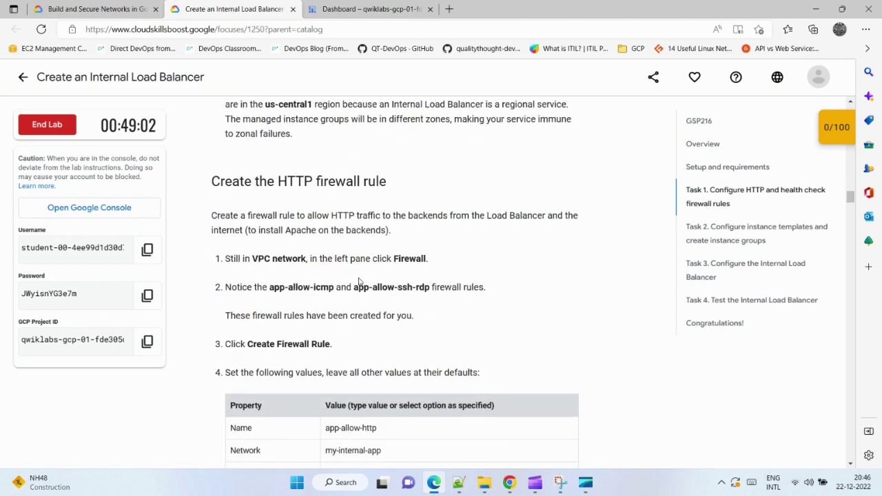
{"action": "scroll", "coordinate": [349, 295], "scroll_direction": "up", "scroll_amount": 6}
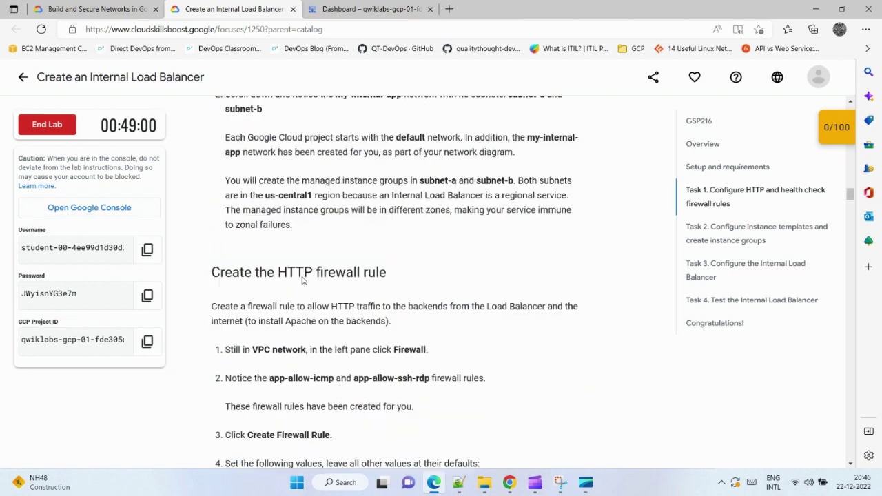
{"action": "key", "text": "ctrl+Tab"}
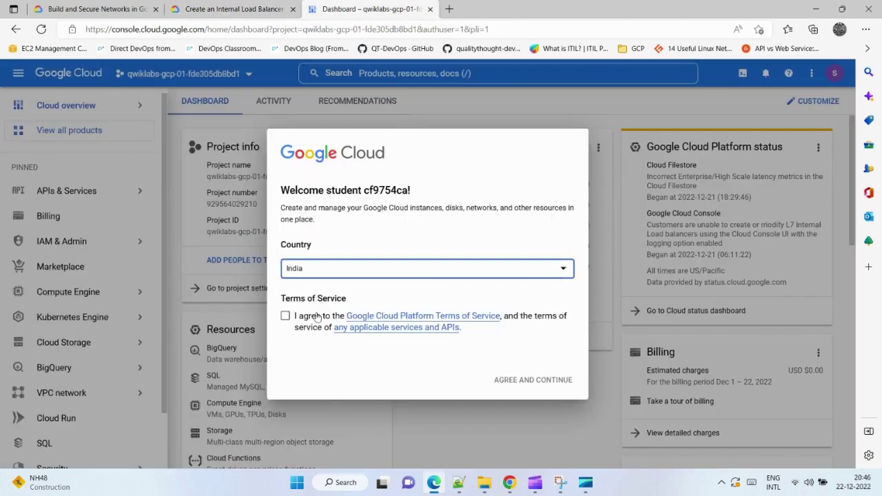
{"action": "left_click", "coordinate": [284, 316]}
{"action": "left_click", "coordinate": [531, 380]}
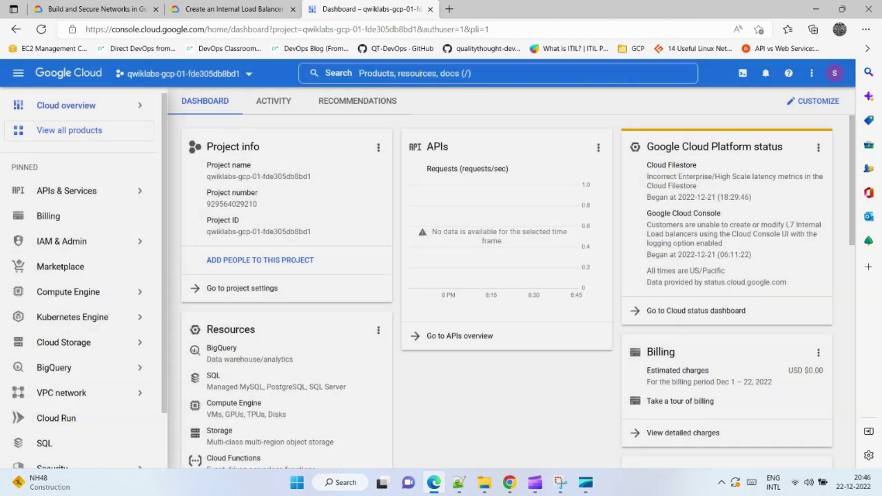
Find the VPC networks through a search for vpc and review the subnets of the my-internal-app network.
{"action": "left_click", "coordinate": [420, 73]}
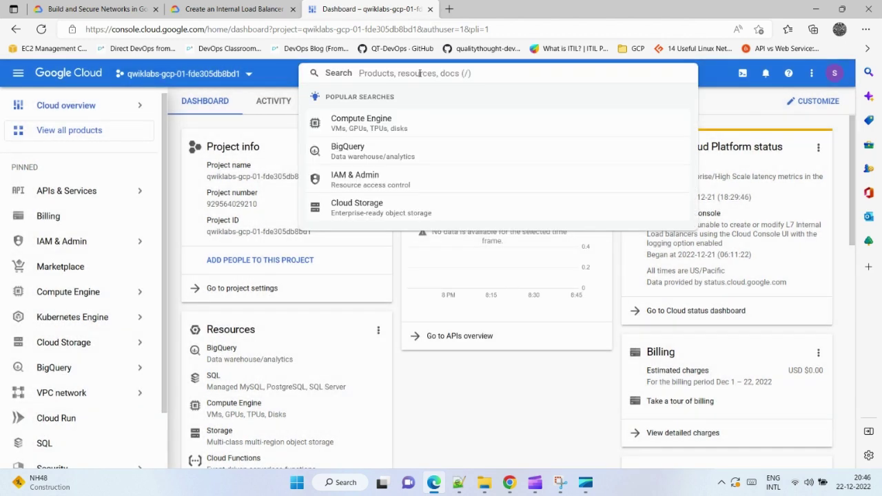
{"action": "type", "text": "vpc"}
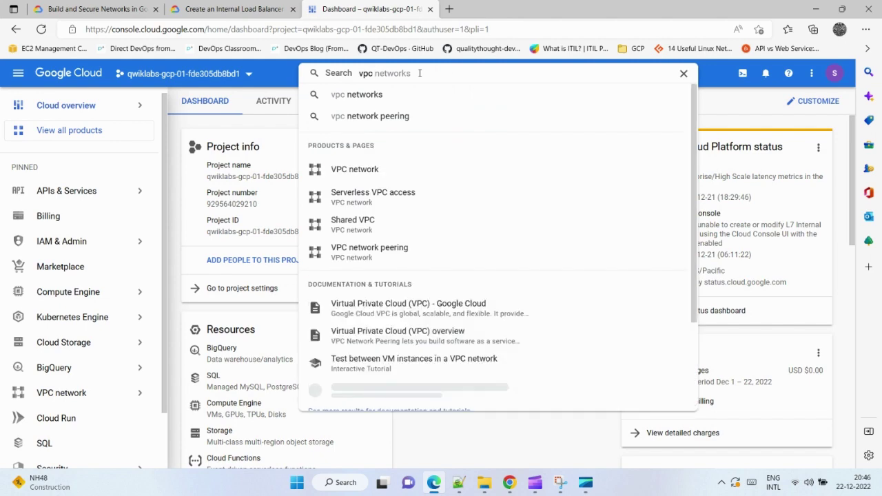
{"action": "left_click", "coordinate": [366, 168]}
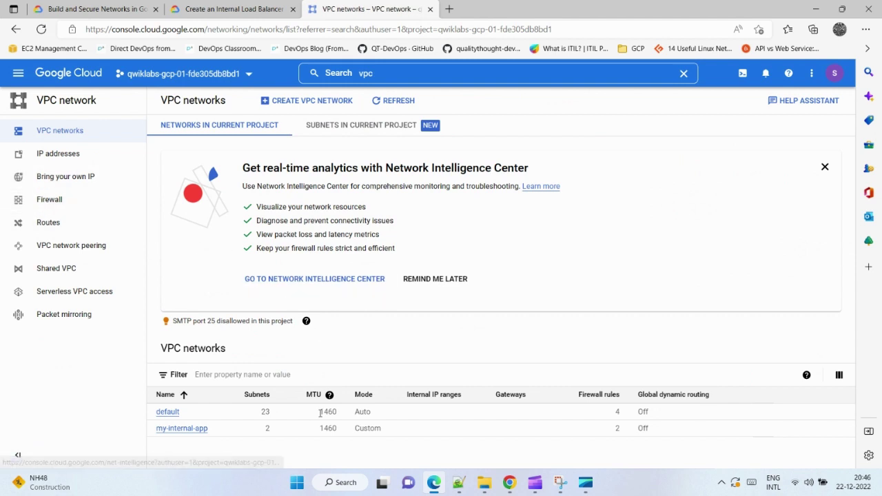
{"action": "left_click", "coordinate": [191, 428]}
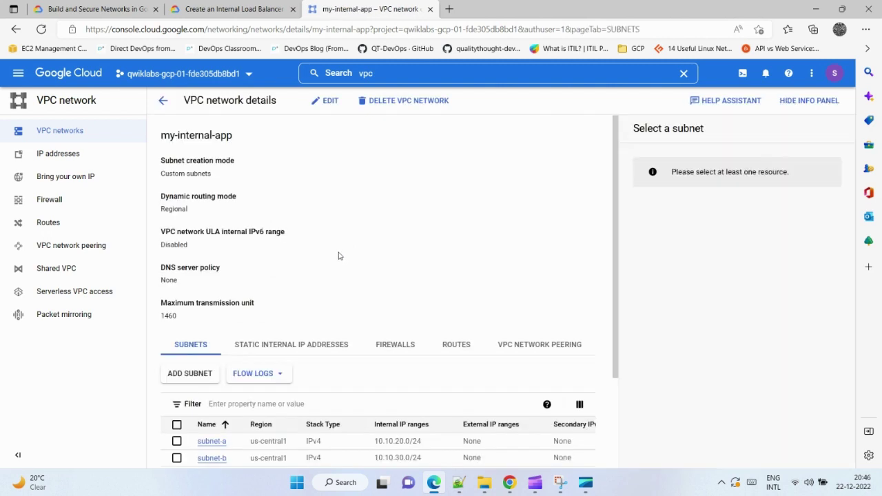
{"action": "scroll", "coordinate": [338, 256], "scroll_direction": "down", "scroll_amount": 2}
{"action": "scroll", "coordinate": [200, 277], "scroll_direction": "up", "scroll_amount": 2}
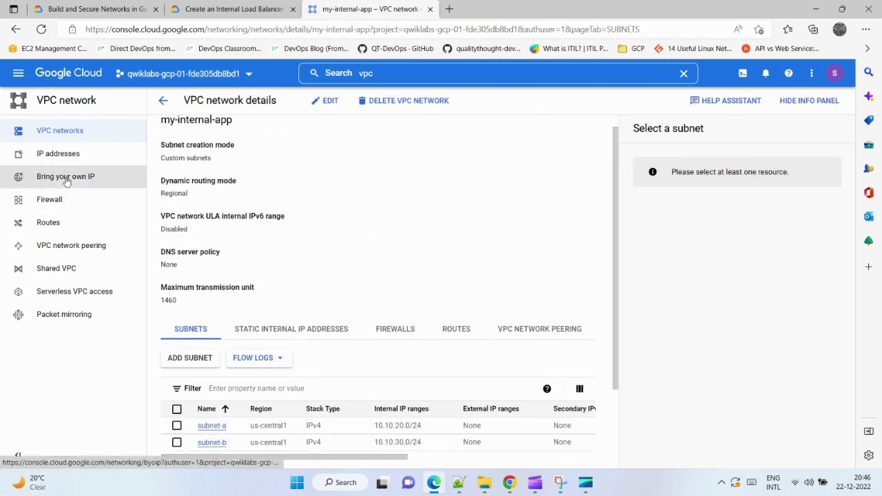
Open the project's Firewall page and copy the HTTP rule name app-allow-http from the lab instructions.
{"action": "left_click", "coordinate": [55, 199]}
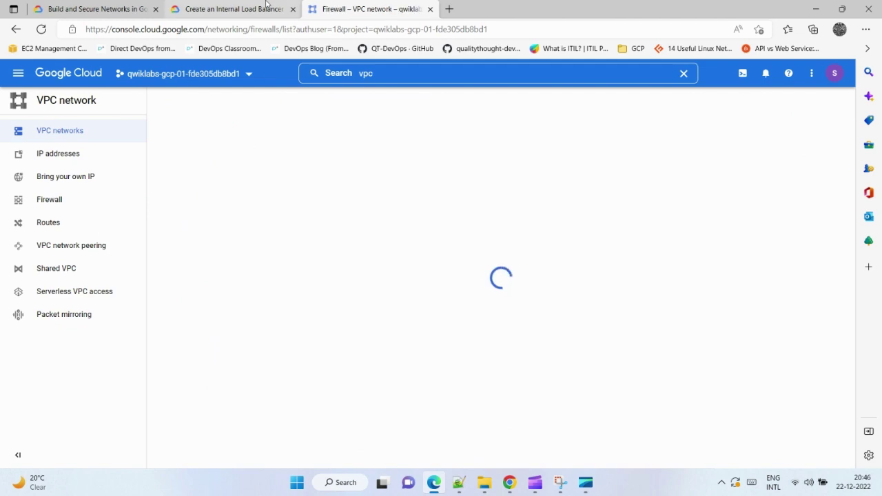
{"action": "left_click", "coordinate": [268, 6]}
{"action": "scroll", "coordinate": [423, 318], "scroll_direction": "down", "scroll_amount": 3}
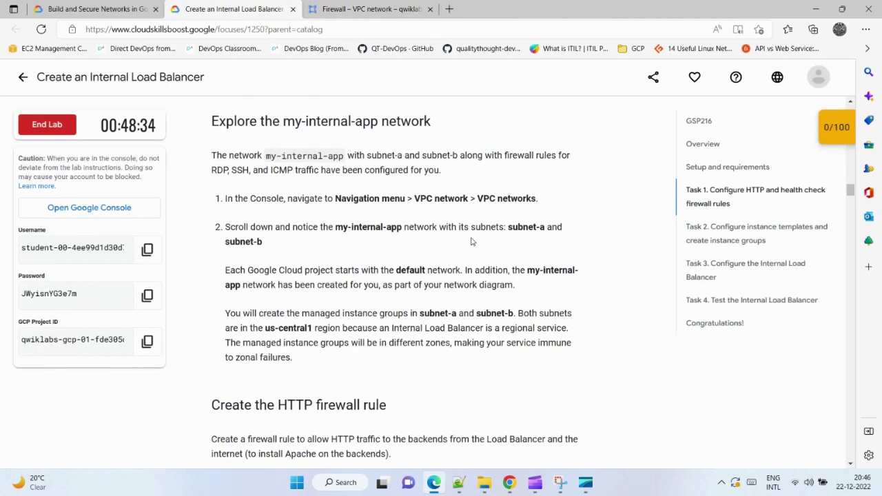
{"action": "left_click_drag", "start_coordinate": [474, 270], "coordinate": [515, 313]}
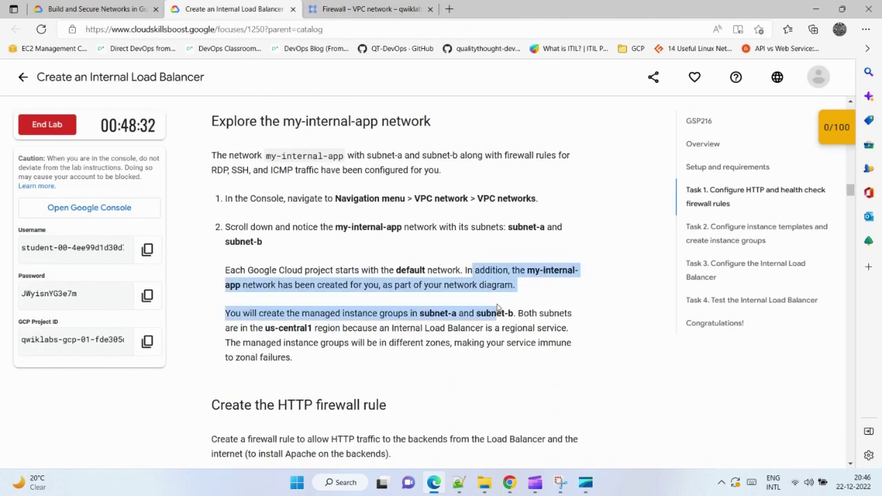
{"action": "scroll", "coordinate": [490, 308], "scroll_direction": "down", "scroll_amount": 3}
{"action": "left_click_drag", "start_coordinate": [354, 287], "coordinate": [411, 287]}
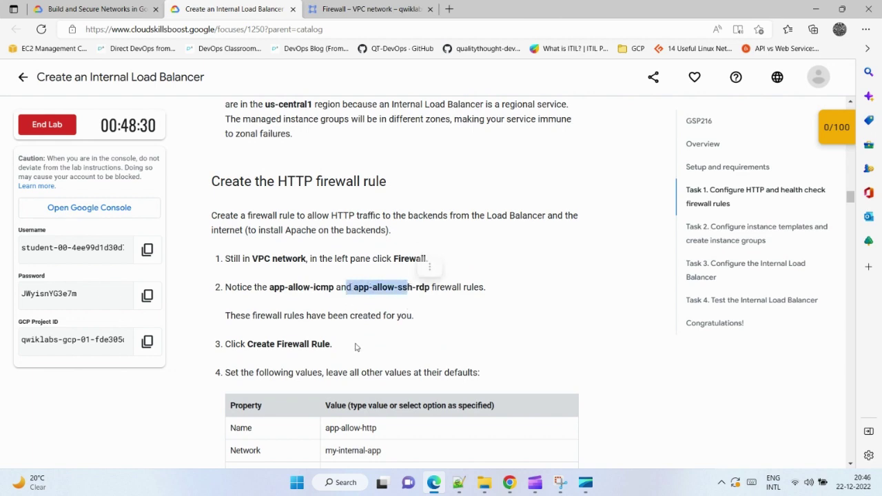
{"action": "scroll", "coordinate": [386, 310], "scroll_direction": "down", "scroll_amount": 2}
{"action": "left_click_drag", "start_coordinate": [376, 315], "coordinate": [323, 316]}
{"action": "key", "text": "ctrl+c"}
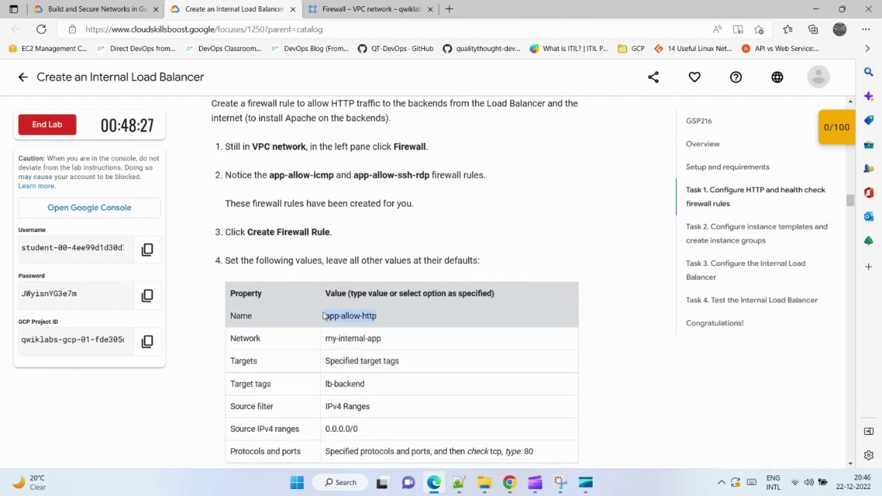
Start a new firewall rule in the Google Cloud console and name it app-allow-http.
{"action": "key", "text": "ctrl+Tab"}
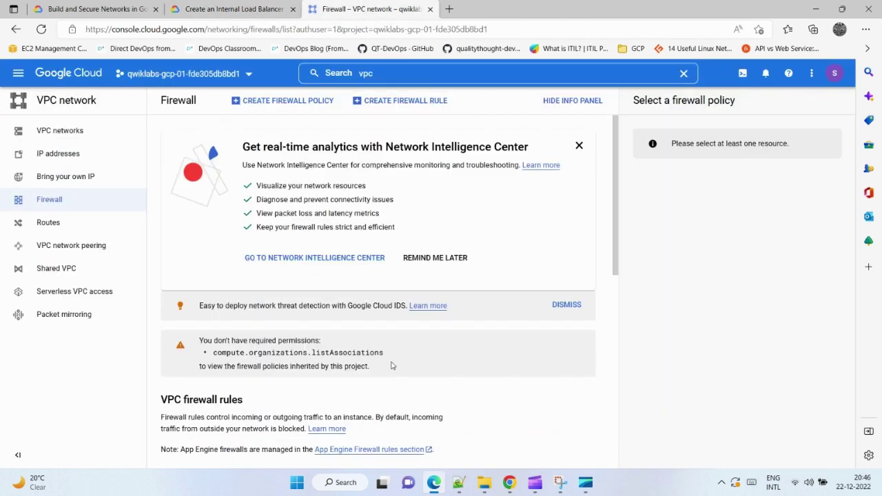
{"action": "scroll", "coordinate": [386, 362], "scroll_direction": "down", "scroll_amount": 4}
{"action": "scroll", "coordinate": [372, 338], "scroll_direction": "up", "scroll_amount": 4}
{"action": "left_click", "coordinate": [386, 101]}
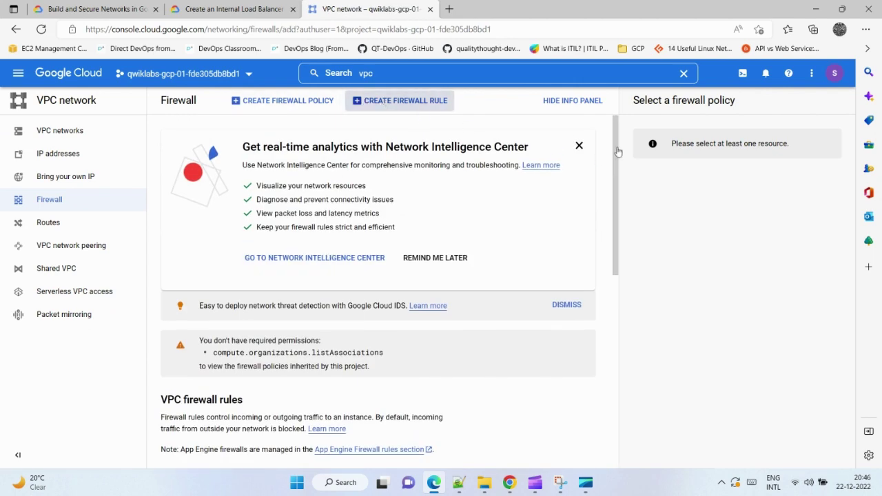
{"action": "left_click", "coordinate": [254, 177]}
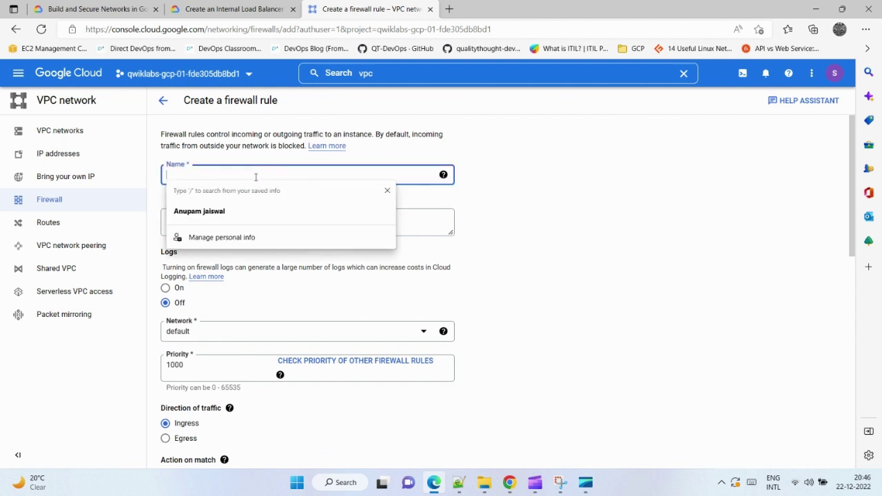
{"action": "key", "text": "ctrl+v"}
Copy the target tag lb-backend from the HTTP firewall rule table in the lab instructions.
{"action": "left_click", "coordinate": [220, 9]}
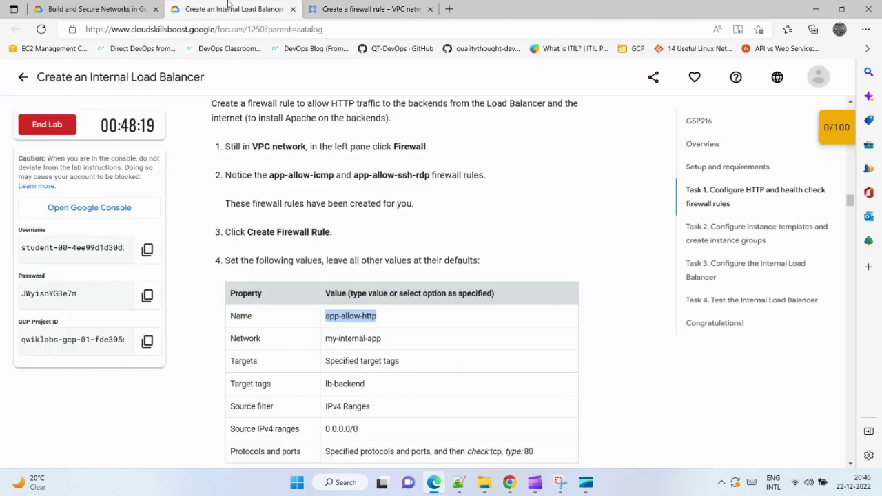
{"action": "scroll", "coordinate": [394, 278], "scroll_direction": "down", "scroll_amount": 2}
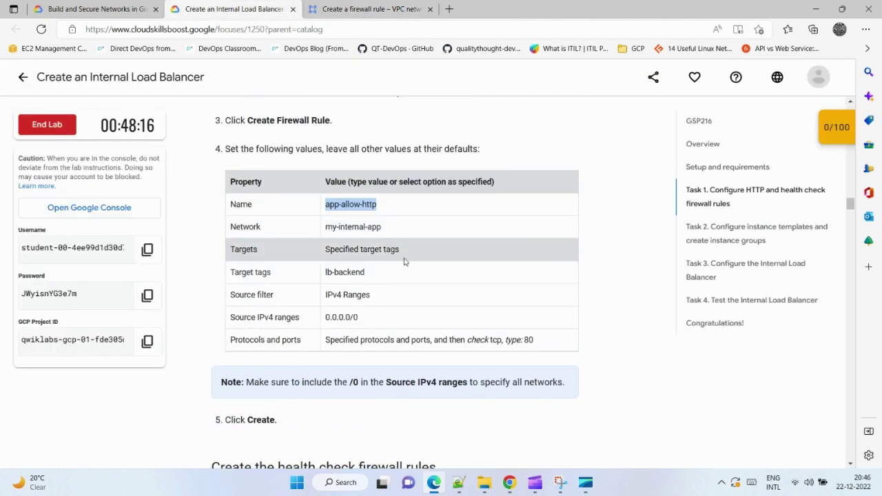
{"action": "left_click_drag", "start_coordinate": [380, 276], "coordinate": [328, 273]}
{"action": "right_click", "coordinate": [327, 273]}
{"action": "left_click", "coordinate": [372, 11]}
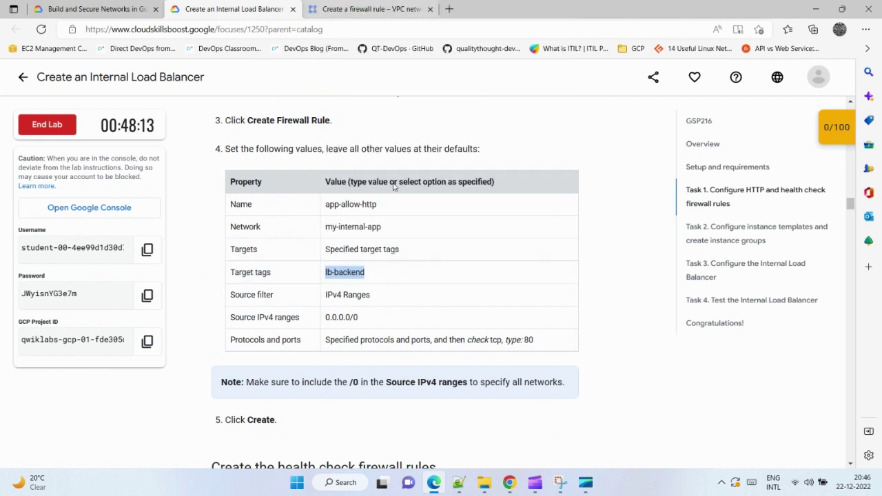
{"action": "right_click", "coordinate": [353, 280]}
{"action": "left_click", "coordinate": [372, 207]}
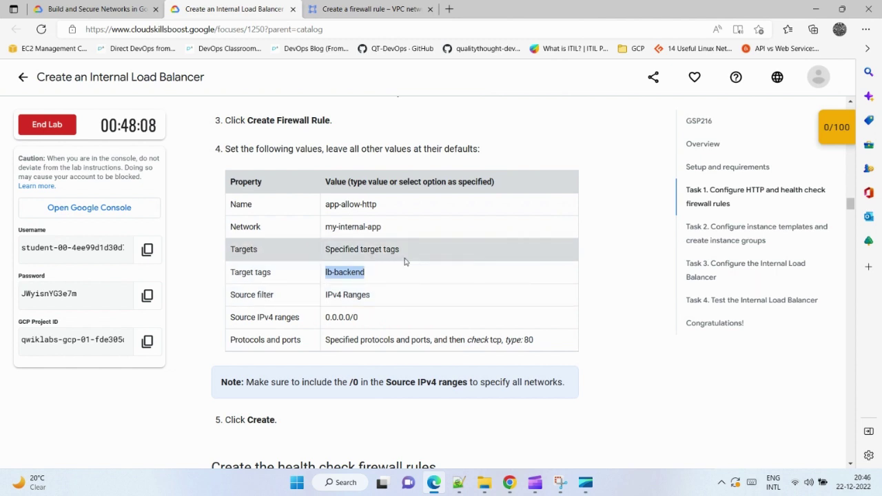
Set the network of the new firewall rule to my-internal-app in the Google Cloud console.
{"action": "left_click", "coordinate": [365, 10]}
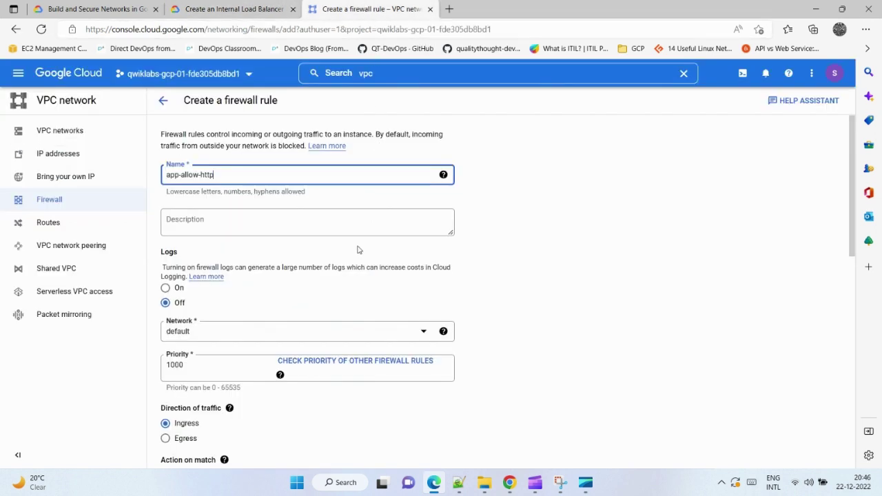
{"action": "scroll", "coordinate": [274, 282], "scroll_direction": "down", "scroll_amount": 3}
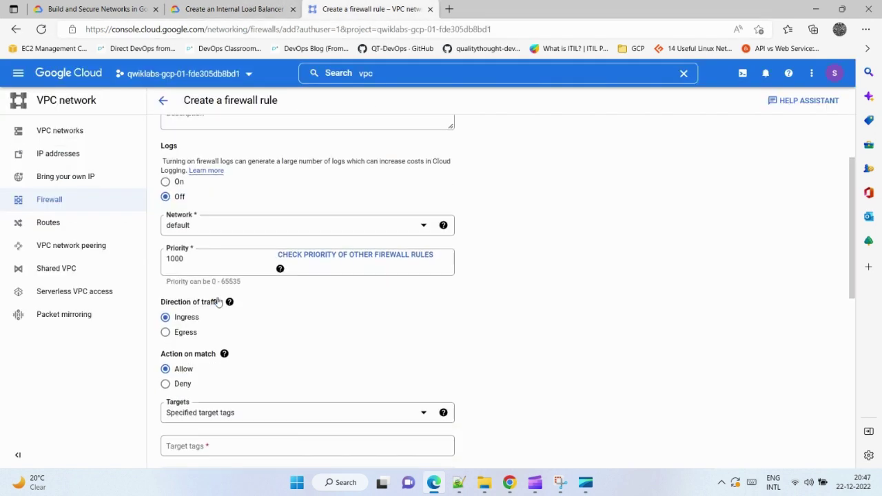
{"action": "left_click", "coordinate": [230, 225]}
{"action": "left_click", "coordinate": [235, 290]}
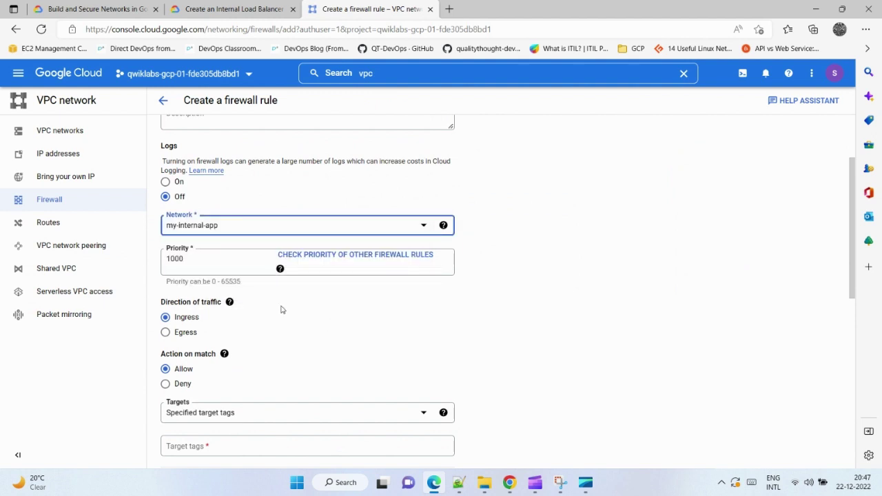
Enter lb-backend as the rule's target tag and 0.0.0.0/0 as its source IPv4 range.
{"action": "scroll", "coordinate": [276, 306], "scroll_direction": "down", "scroll_amount": 3}
{"action": "left_click", "coordinate": [212, 336]}
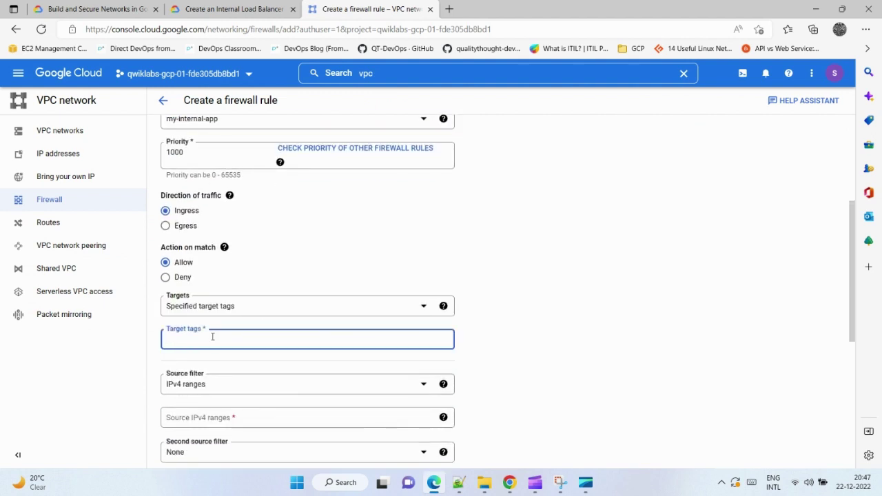
{"action": "type", "text": "lb-backend"}
{"action": "scroll", "coordinate": [331, 354], "scroll_direction": "down", "scroll_amount": 3}
{"action": "left_click", "coordinate": [197, 310]}
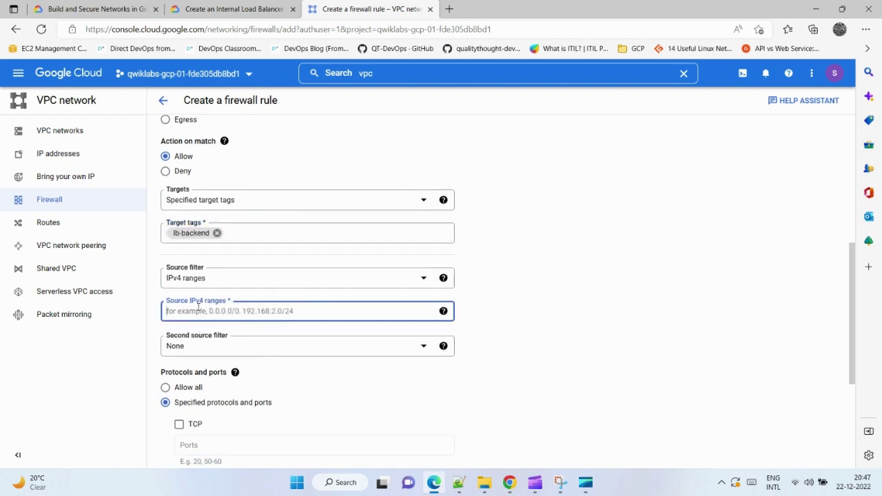
{"action": "type", "text": "0.0.0.0/0"}
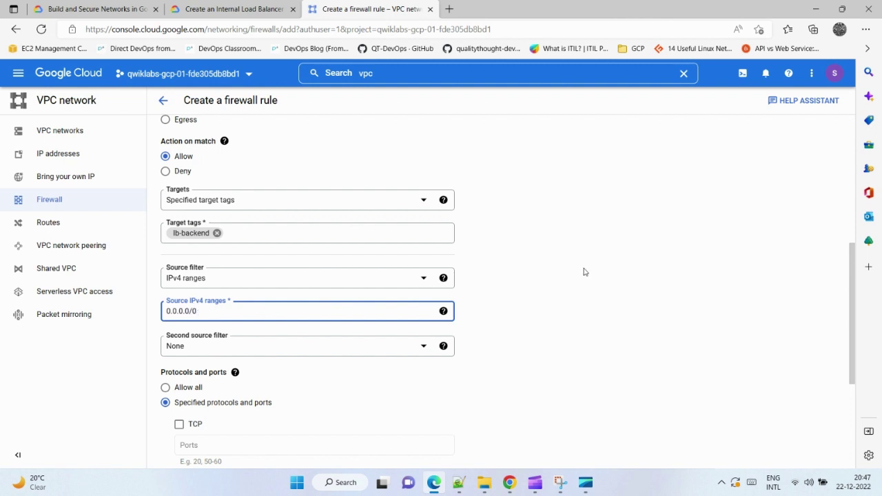
Check the lab's protocol requirements and allow TCP on port 80 in the firewall rule.
{"action": "left_click", "coordinate": [227, 9]}
{"action": "scroll", "coordinate": [401, 312], "scroll_direction": "down", "scroll_amount": 2}
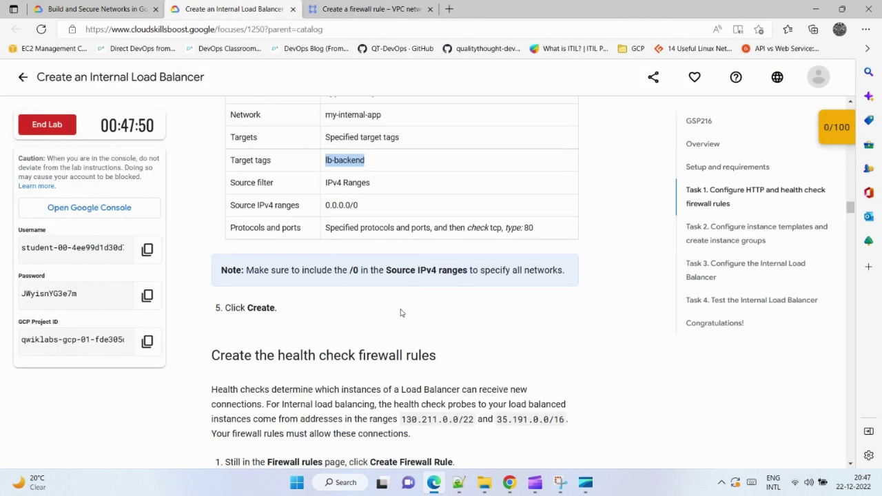
{"action": "left_click", "coordinate": [368, 9]}
{"action": "scroll", "coordinate": [173, 252], "scroll_direction": "down", "scroll_amount": 1}
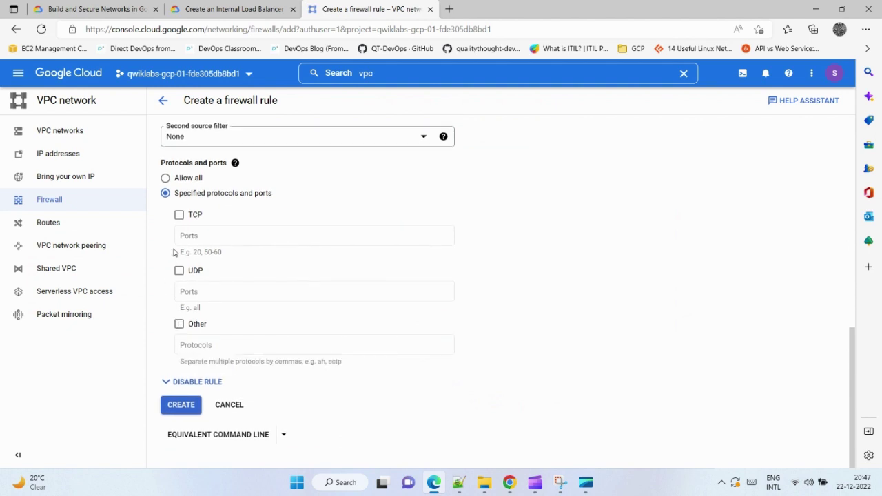
{"action": "left_click", "coordinate": [179, 215]}
{"action": "left_click", "coordinate": [223, 237]}
{"action": "type", "text": "8"}
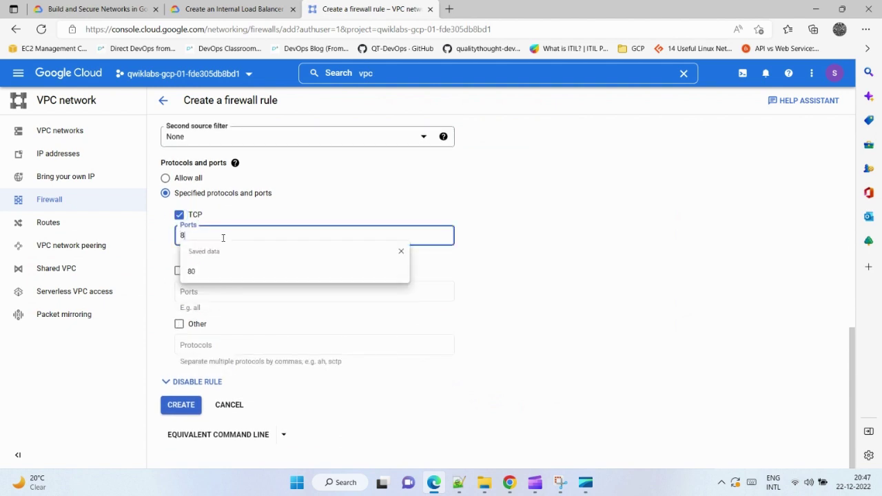
{"action": "type", "text": "0"}
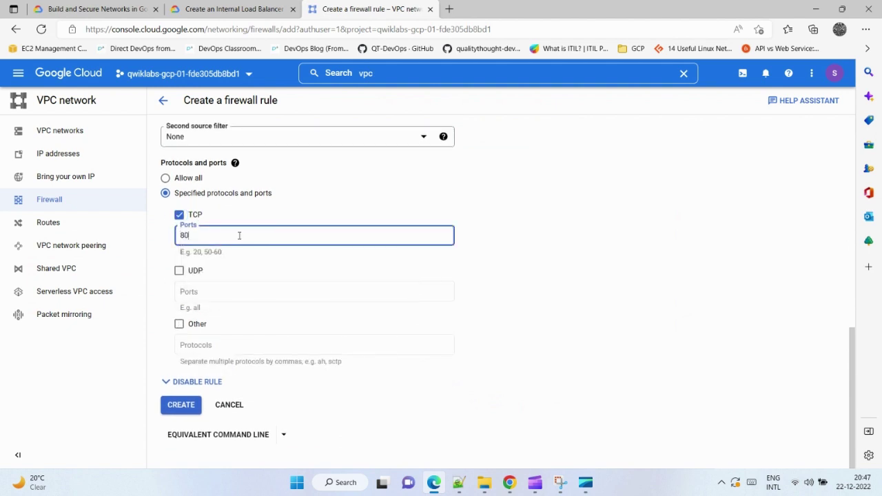
Check the rule's settings against the lab instructions and create the app-allow-http firewall rule.
{"action": "left_click", "coordinate": [234, 8]}
{"action": "scroll", "coordinate": [482, 276], "scroll_direction": "down", "scroll_amount": 1}
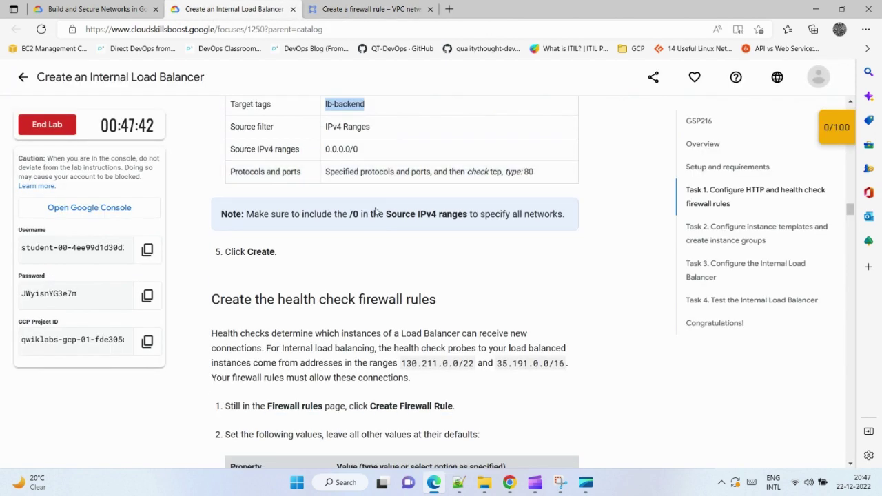
{"action": "left_click", "coordinate": [365, 8]}
{"action": "left_click", "coordinate": [184, 405]}
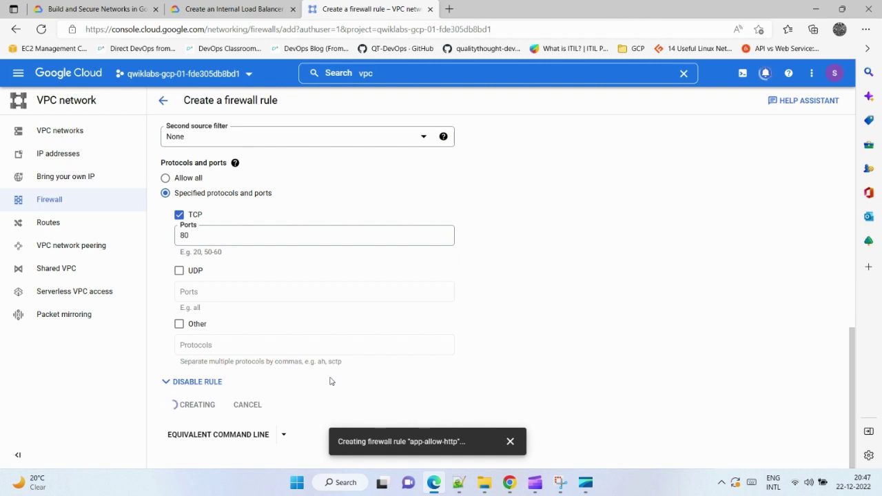
Find the health check firewall rule's settings in the lab instructions and copy the name app-allow-health-check.
{"action": "left_click", "coordinate": [248, 8]}
{"action": "scroll", "coordinate": [352, 298], "scroll_direction": "down", "scroll_amount": 2}
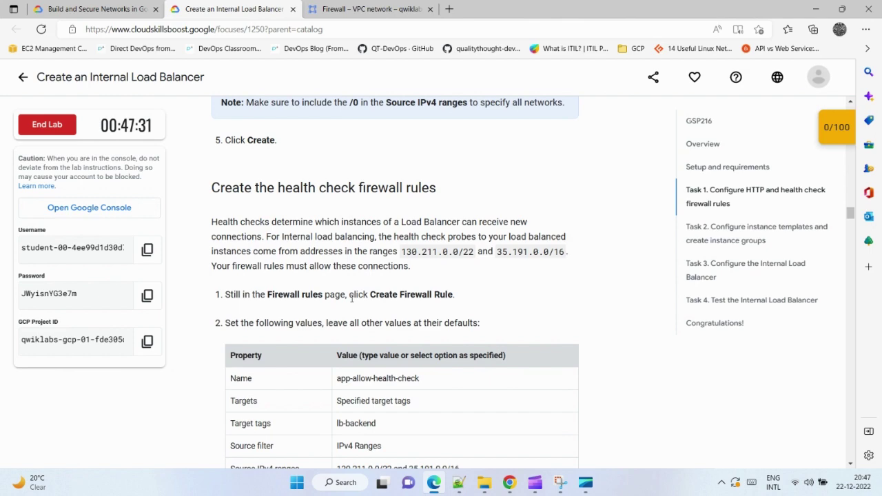
{"action": "scroll", "coordinate": [352, 297], "scroll_direction": "down", "scroll_amount": 2}
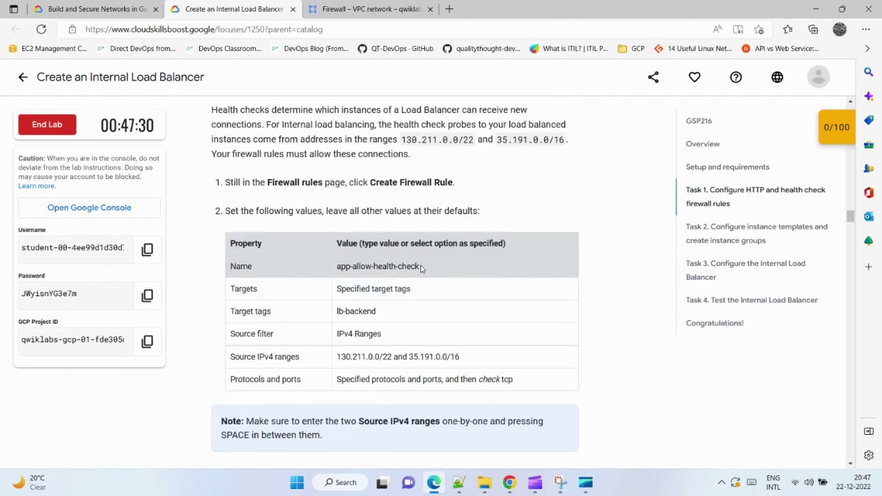
{"action": "left_click_drag", "start_coordinate": [422, 269], "coordinate": [331, 270]}
{"action": "key", "text": "ctrl+c"}
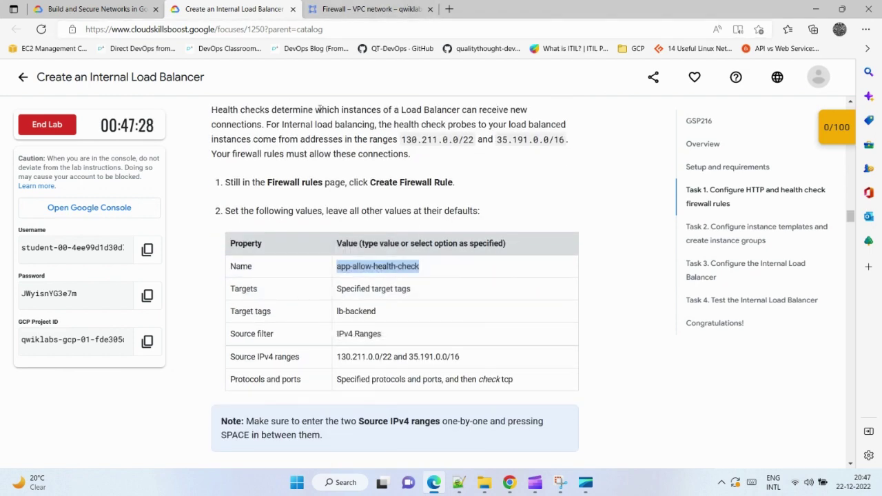
Start another firewall rule in the Google Cloud console and paste the copied text as its name.
{"action": "left_click", "coordinate": [368, 9]}
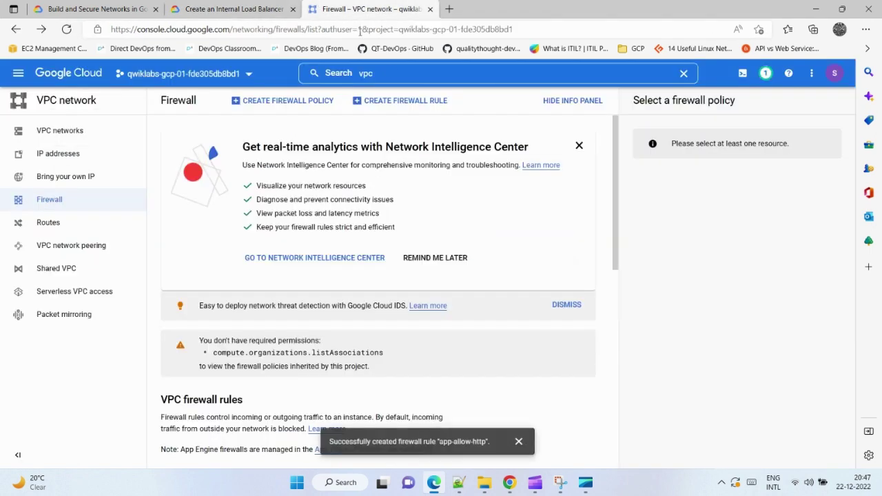
{"action": "left_click", "coordinate": [396, 101]}
{"action": "left_click", "coordinate": [338, 177]}
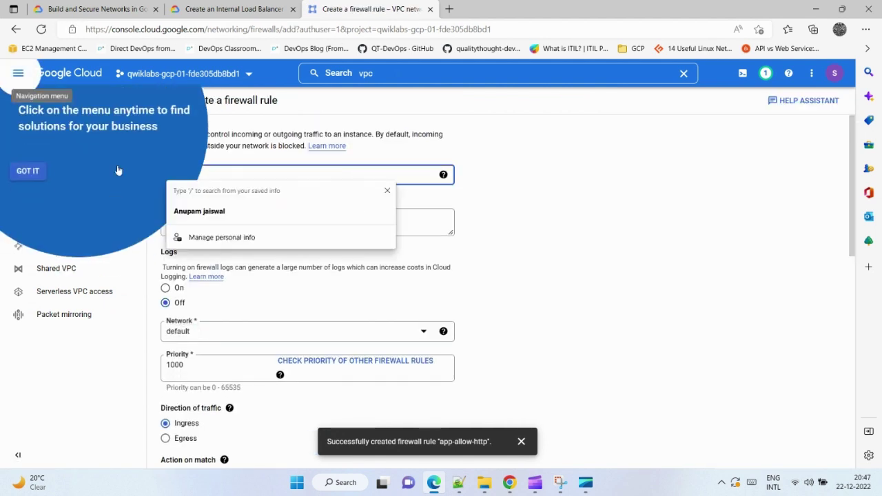
{"action": "left_click", "coordinate": [28, 171]}
{"action": "left_click", "coordinate": [242, 175]}
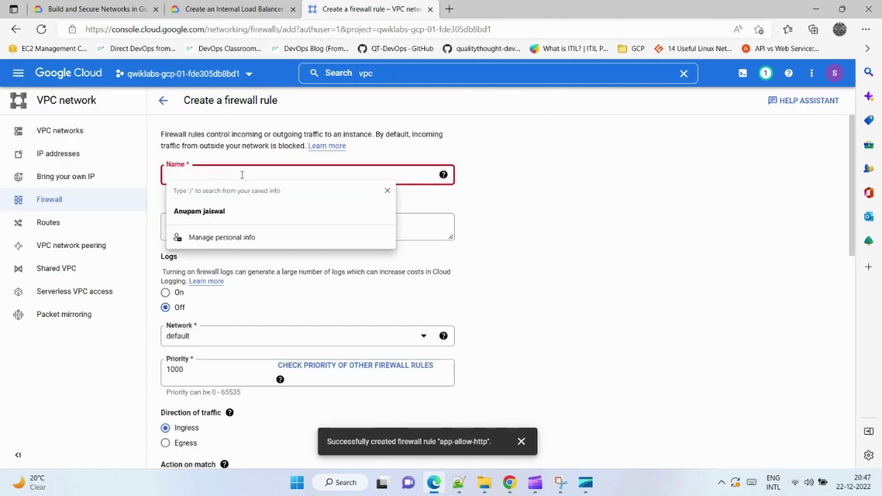
{"action": "key", "text": "ctrl+v"}
Recopy the name from the lab instructions and set the firewall rule's name to app-allow-health-check, without leading spaces.
{"action": "left_click", "coordinate": [298, 9]}
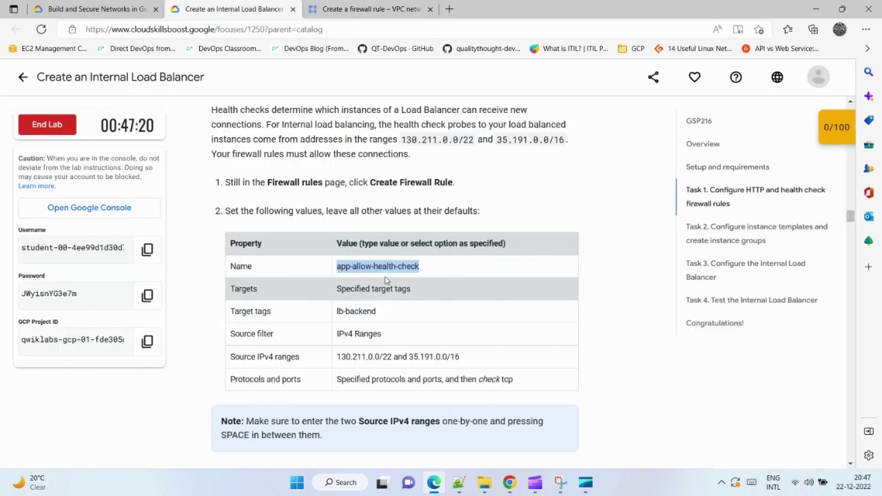
{"action": "right_click", "coordinate": [383, 266]}
{"action": "left_click", "coordinate": [417, 206]}
{"action": "left_click", "coordinate": [365, 8]}
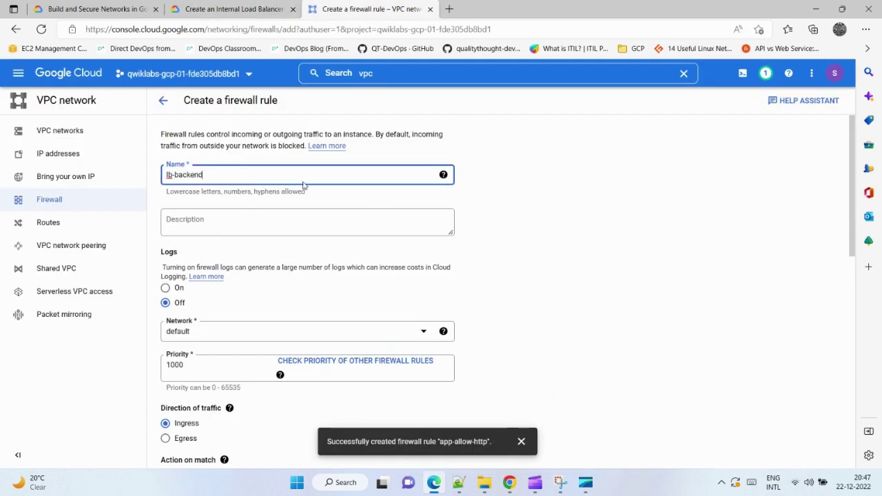
{"action": "left_click_drag", "start_coordinate": [249, 173], "coordinate": [138, 176]}
{"action": "key", "text": "ctrl+v"}
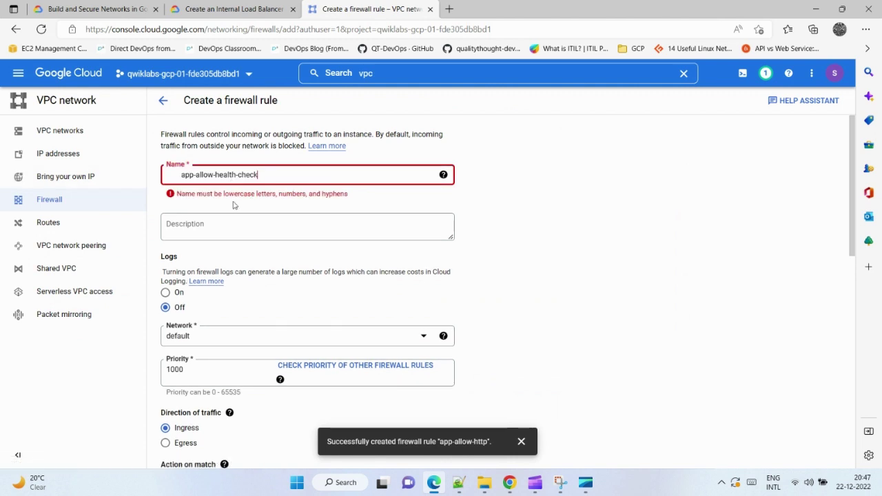
{"action": "key", "text": "BackSpace"}
{"action": "key", "text": "BackSpace"}
{"action": "key", "text": "BackSpace"}
{"action": "key", "text": "BackSpace"}
{"action": "key", "text": "BackSpace"}
{"action": "key", "text": "BackSpace"}
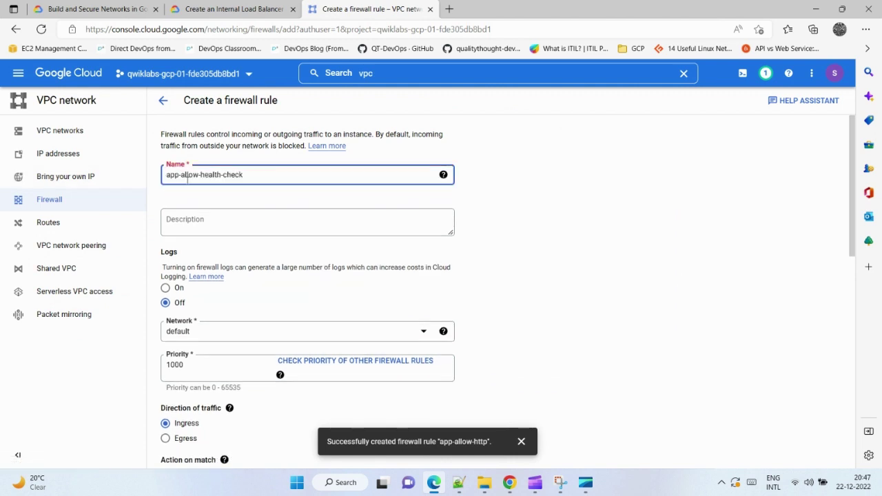
Copy lb-backend from the lab instructions and enter it as the firewall rule's target tag.
{"action": "left_click", "coordinate": [261, 14]}
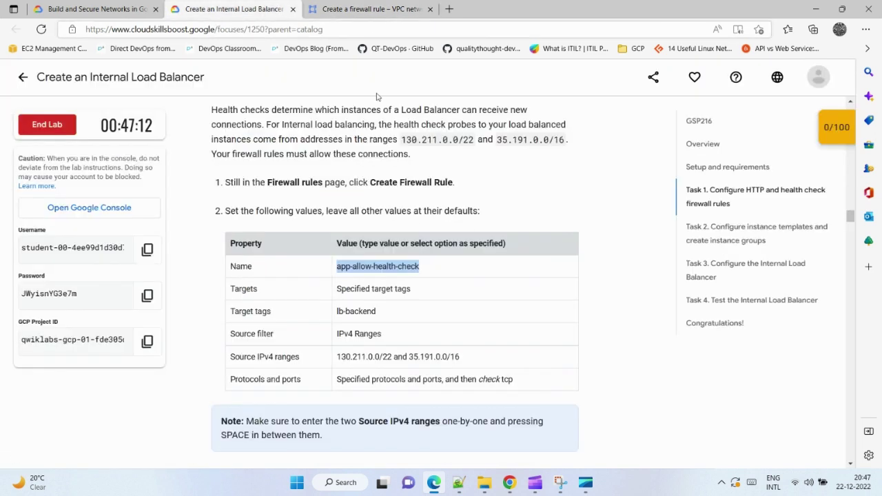
{"action": "scroll", "coordinate": [411, 273], "scroll_direction": "down", "scroll_amount": 2}
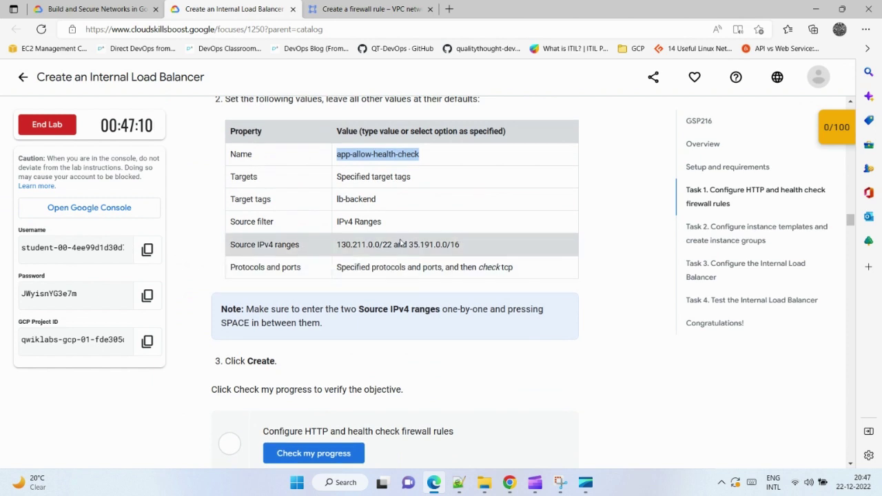
{"action": "left_click_drag", "start_coordinate": [381, 199], "coordinate": [334, 199]}
{"action": "right_click", "coordinate": [345, 200]}
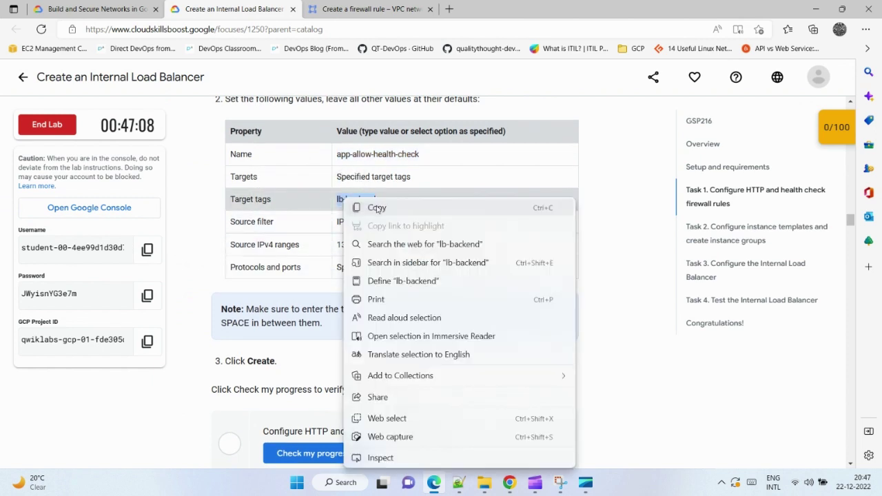
{"action": "left_click", "coordinate": [377, 207]}
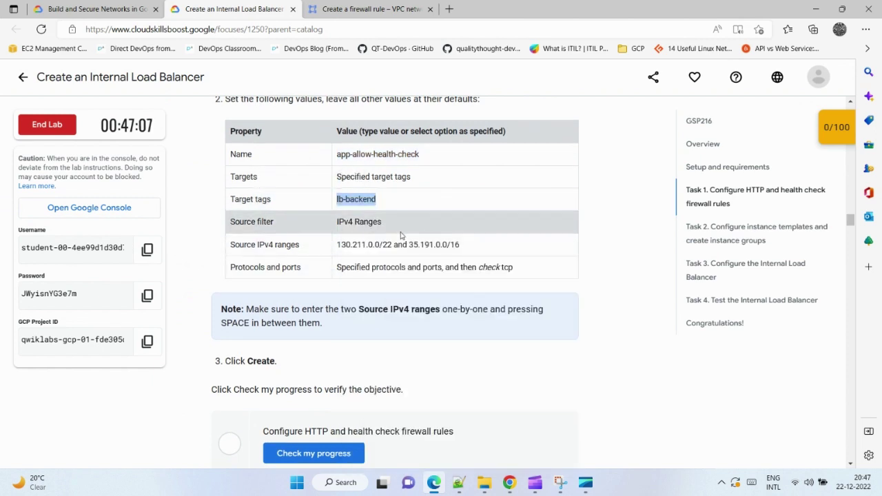
{"action": "left_click", "coordinate": [377, 8]}
{"action": "scroll", "coordinate": [571, 310], "scroll_direction": "down", "scroll_amount": 1}
{"action": "scroll", "coordinate": [571, 310], "scroll_direction": "up", "scroll_amount": 1}
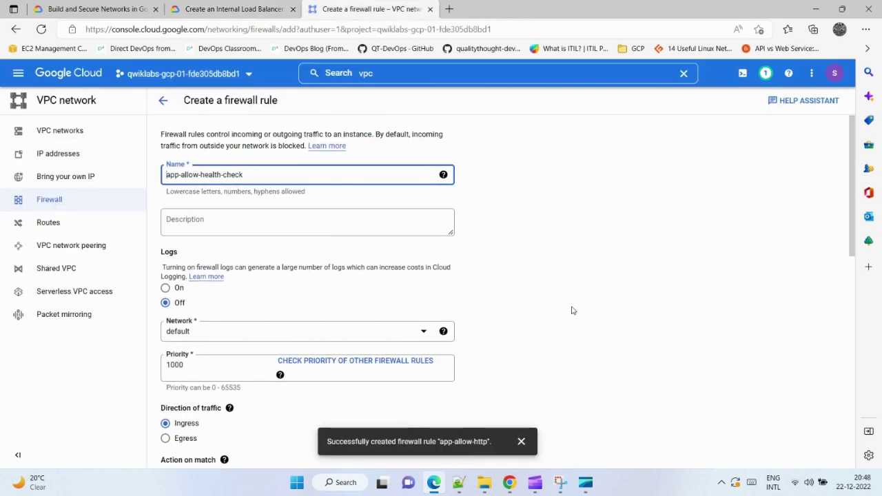
{"action": "scroll", "coordinate": [571, 310], "scroll_direction": "down", "scroll_amount": 2}
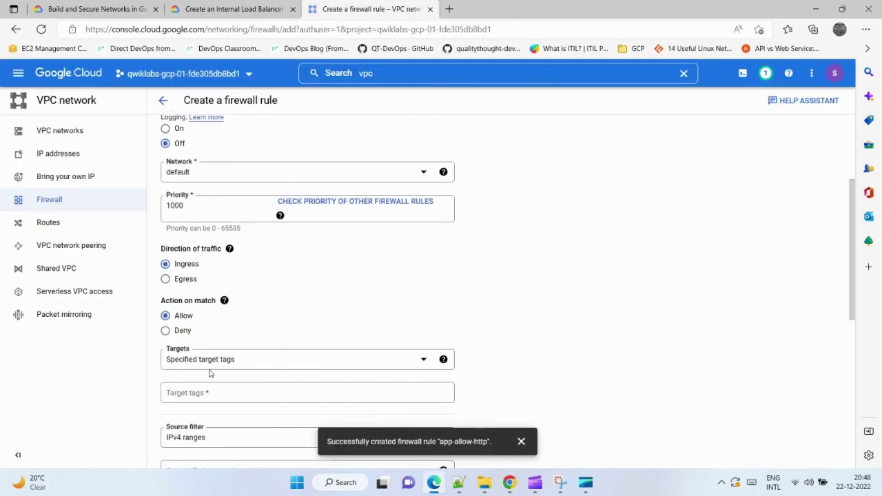
{"action": "left_click", "coordinate": [222, 391]}
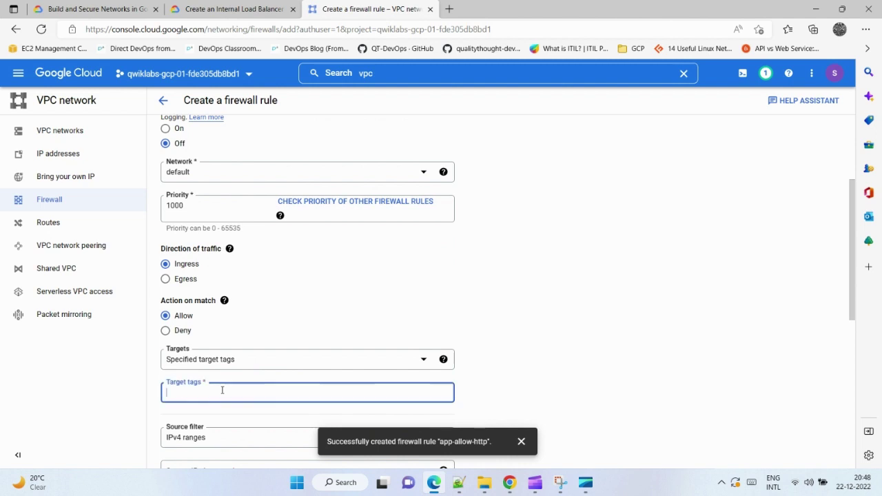
{"action": "key", "text": "ctrl+v"}
{"action": "left_click", "coordinate": [183, 392]}
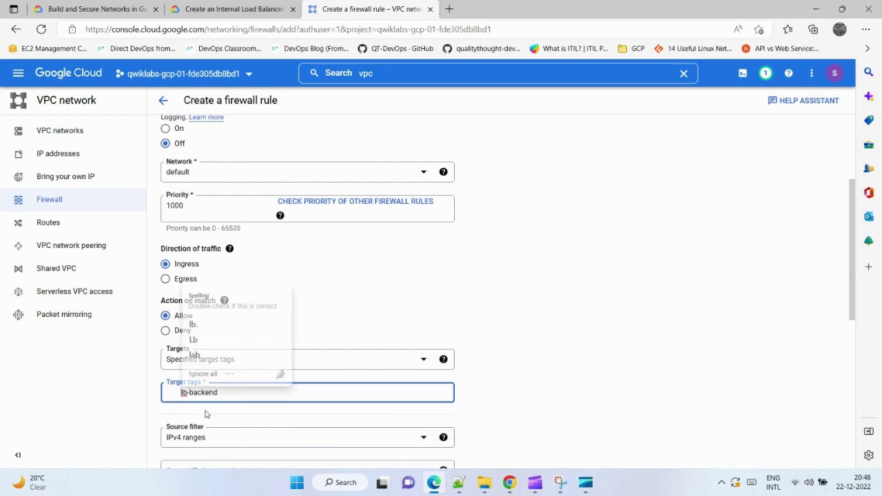
Try to enter the lab's copied text "130.211.0.0/22 and 35.191.0.0/16" as a single source IPv4 range entry.
{"action": "left_click", "coordinate": [248, 6]}
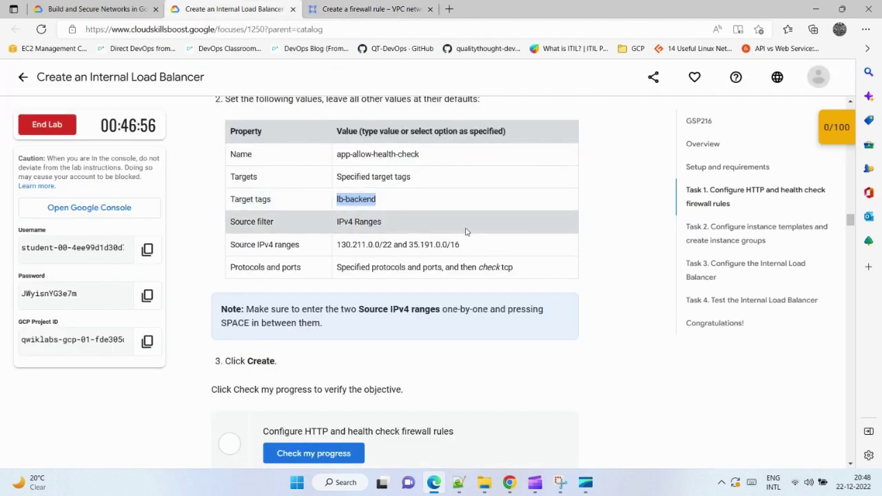
{"action": "left_click_drag", "start_coordinate": [464, 245], "coordinate": [336, 244]}
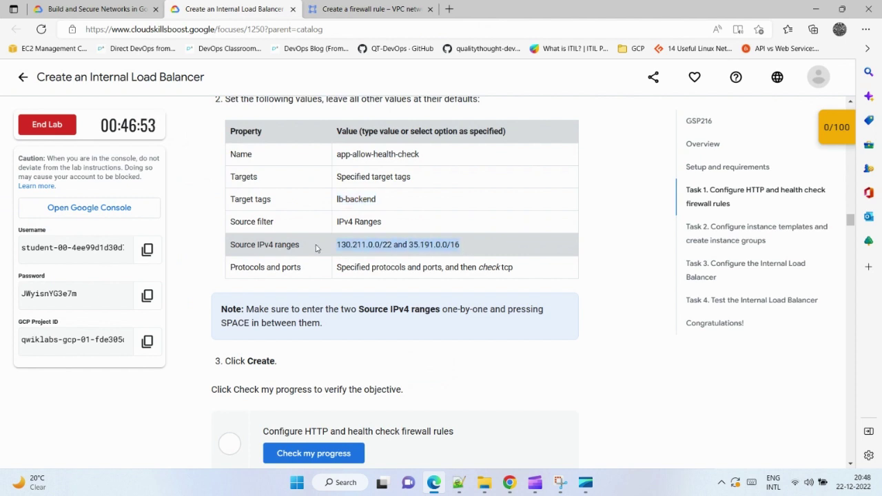
{"action": "left_click", "coordinate": [356, 223]}
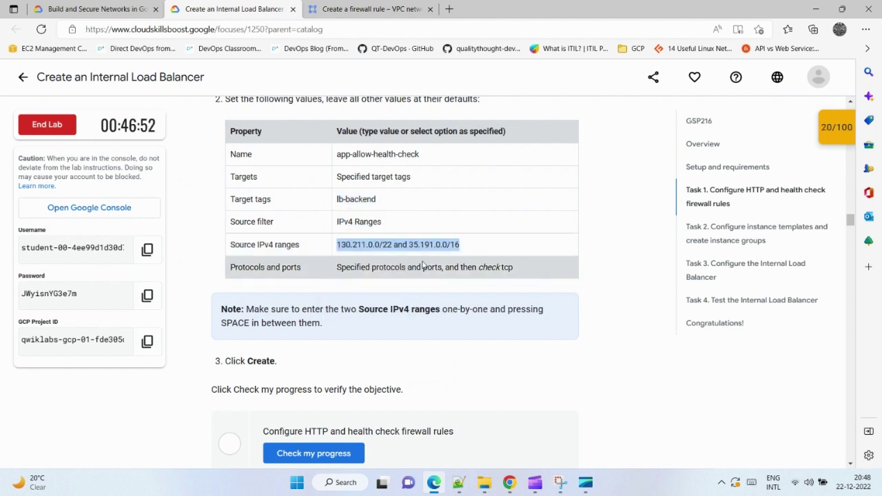
{"action": "left_click", "coordinate": [372, 9]}
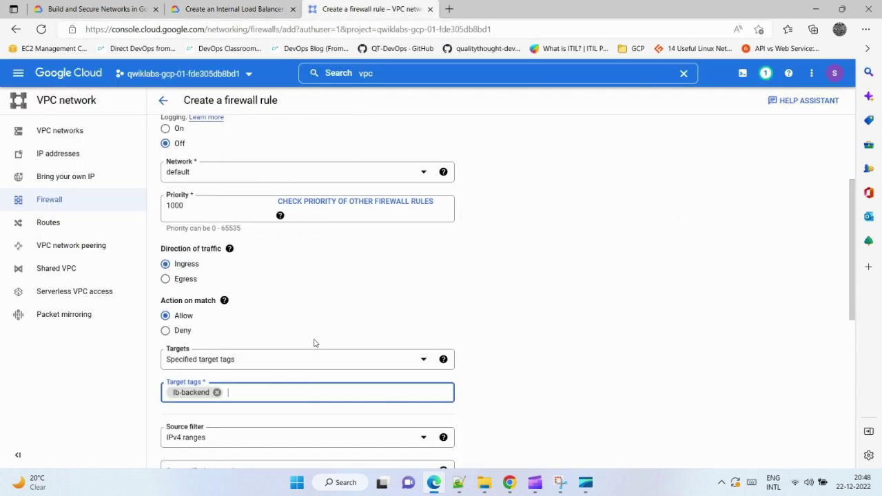
{"action": "scroll", "coordinate": [315, 342], "scroll_direction": "down", "scroll_amount": 3}
{"action": "left_click", "coordinate": [229, 261]}
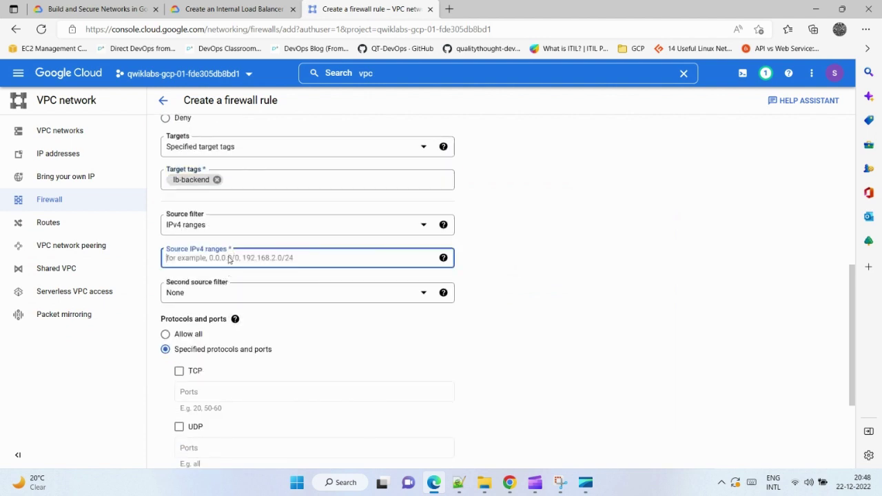
{"action": "key", "text": "ctrl+v"}
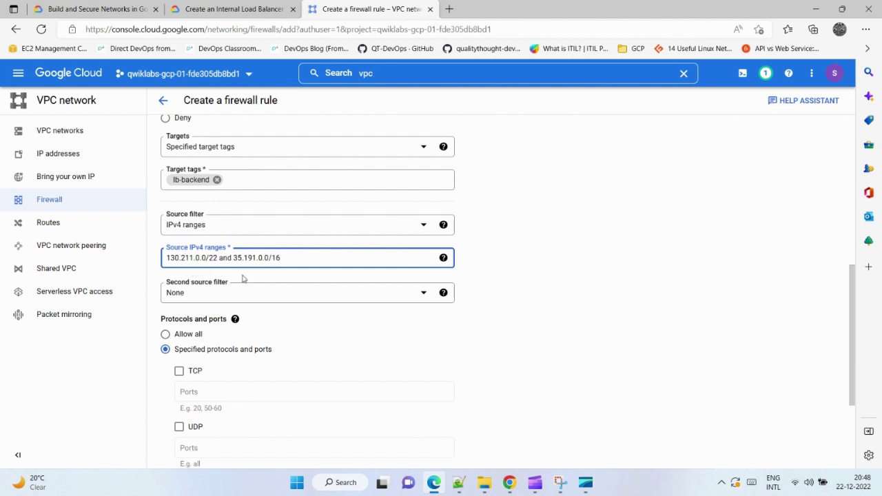
Allow TCP in the firewall rule and replace the combined source IPv4 entry with 130.211.0.0/22 from the lab instructions.
{"action": "scroll", "coordinate": [227, 362], "scroll_direction": "down", "scroll_amount": 1}
{"action": "left_click", "coordinate": [181, 317]}
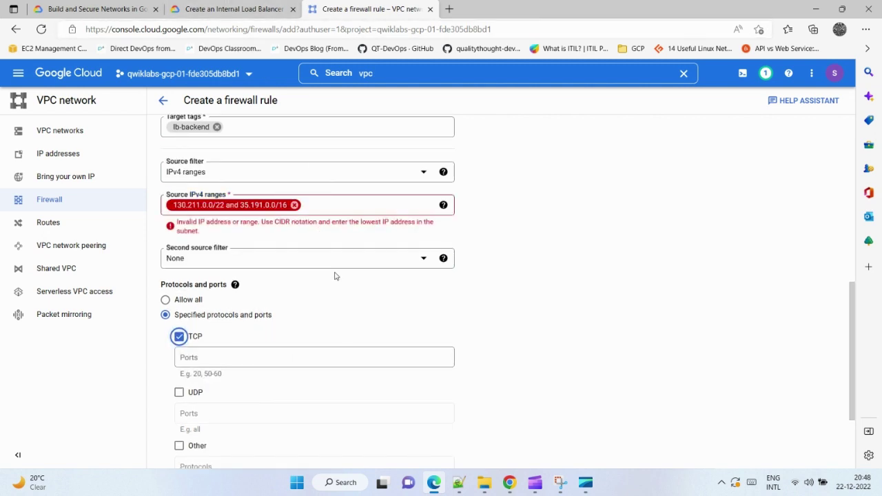
{"action": "left_click", "coordinate": [245, 210]}
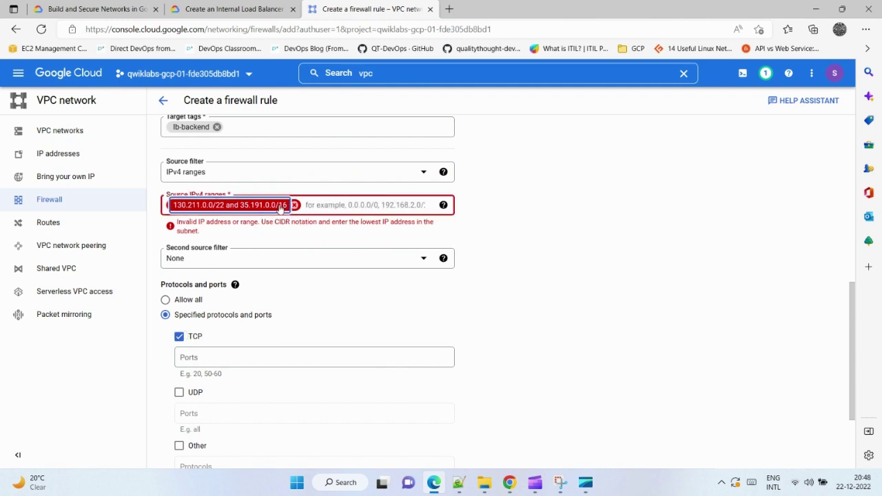
{"action": "left_click", "coordinate": [295, 205]}
{"action": "key", "text": "alt+Tab"}
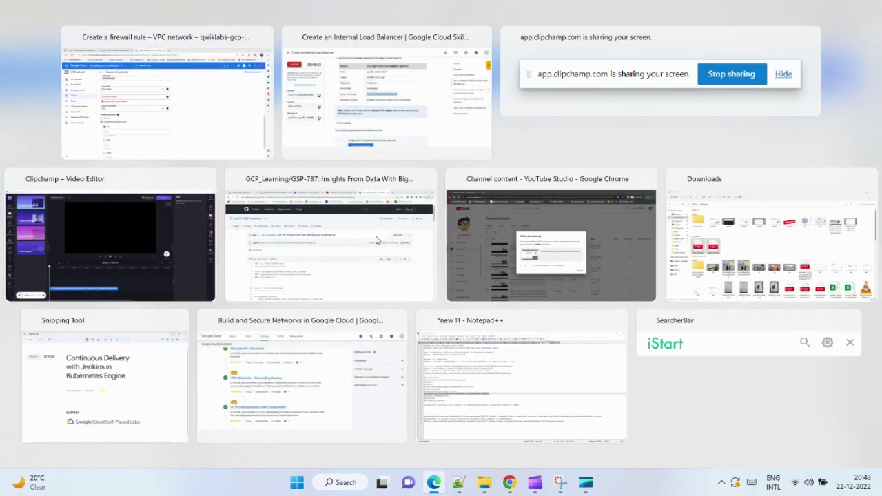
{"action": "left_click_drag", "start_coordinate": [392, 245], "coordinate": [306, 246]}
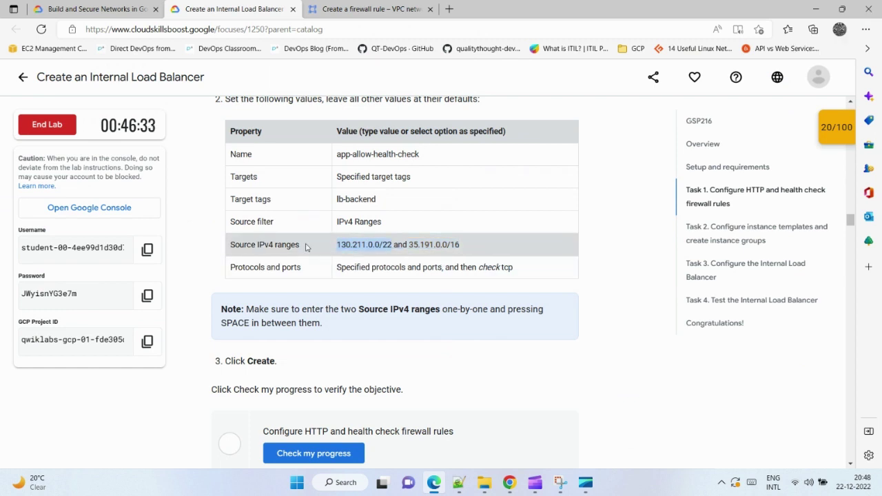
{"action": "key", "text": "alt+Tab"}
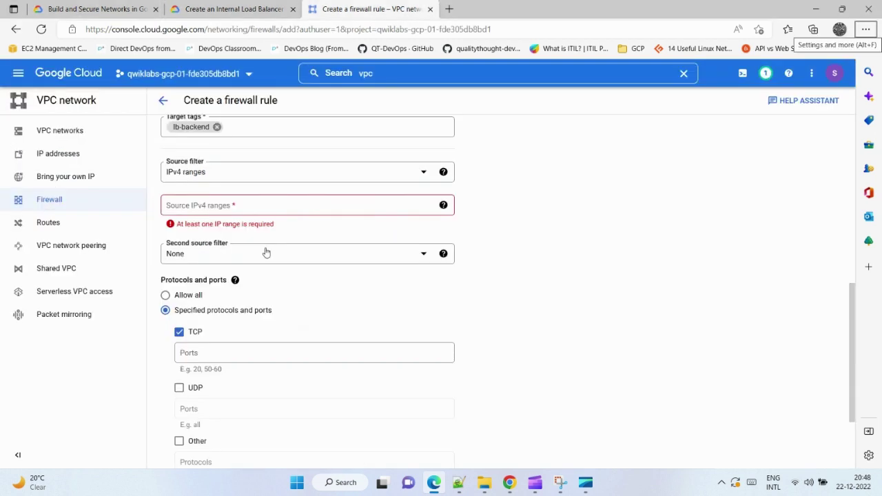
{"action": "left_click", "coordinate": [263, 205]}
{"action": "key", "text": "ctrl+v"}
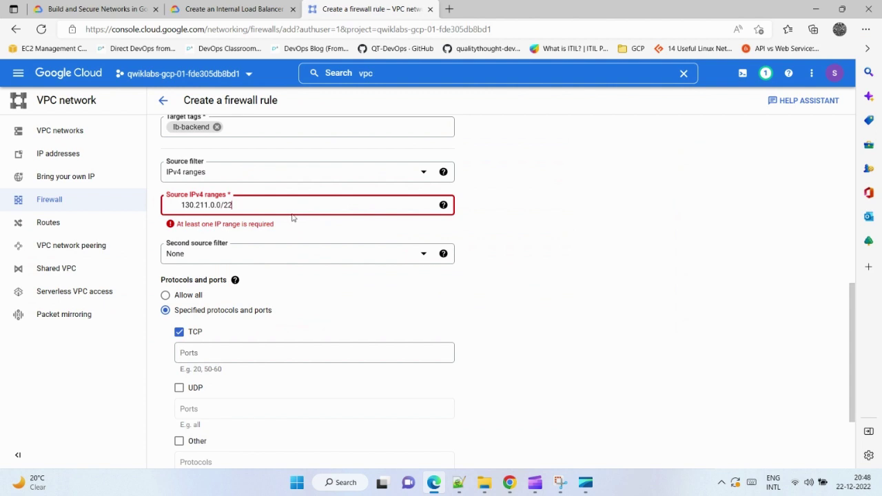
Add 35.191.0.0/16 from the lab instructions as the second source IPv4 range and create the app-allow-health-check firewall rule.
{"action": "key", "text": "alt+Tab"}
{"action": "left_click_drag", "start_coordinate": [459, 245], "coordinate": [413, 245]}
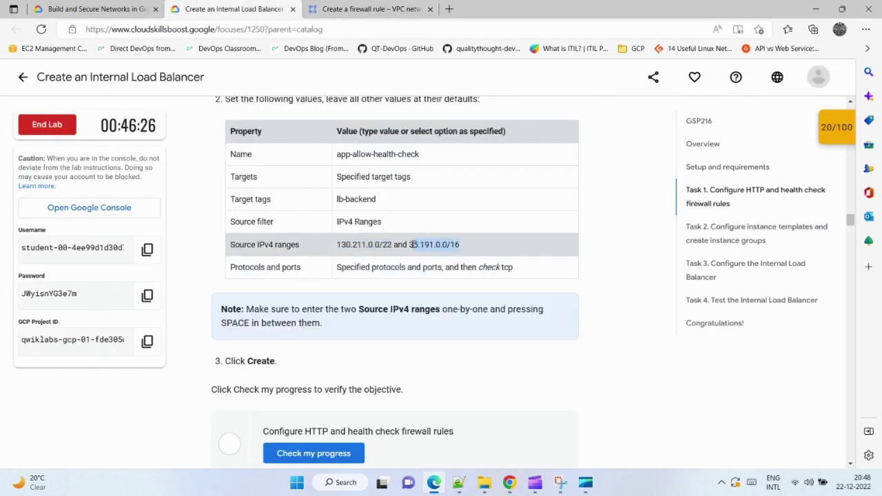
{"action": "key", "text": "ctrl+c"}
{"action": "key", "text": "ctrl+Tab"}
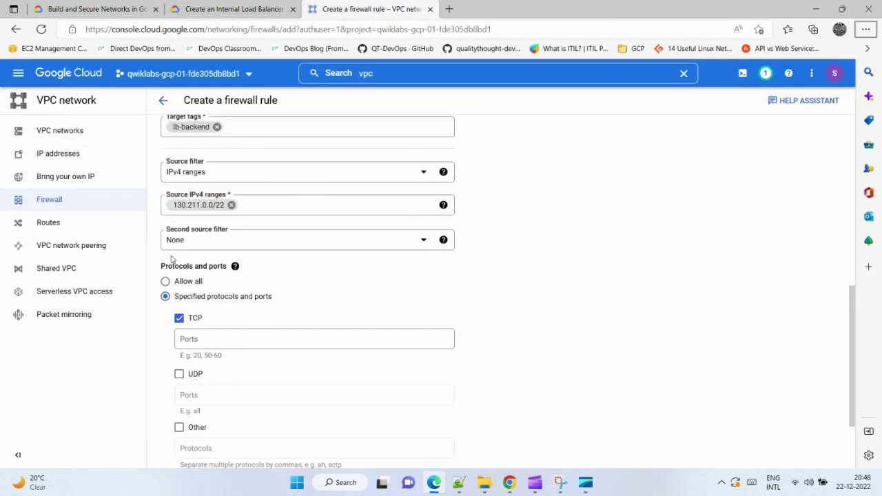
{"action": "left_click", "coordinate": [271, 207]}
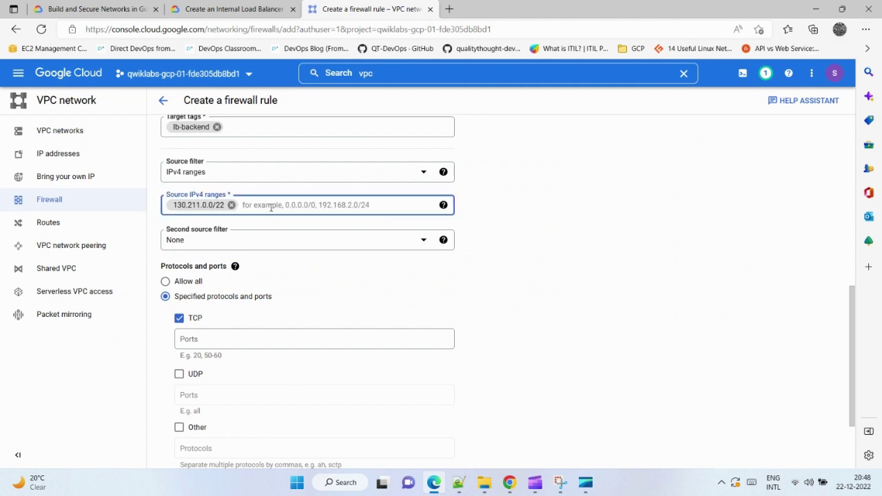
{"action": "key", "text": "ctrl+v"}
{"action": "left_click", "coordinate": [630, 347]}
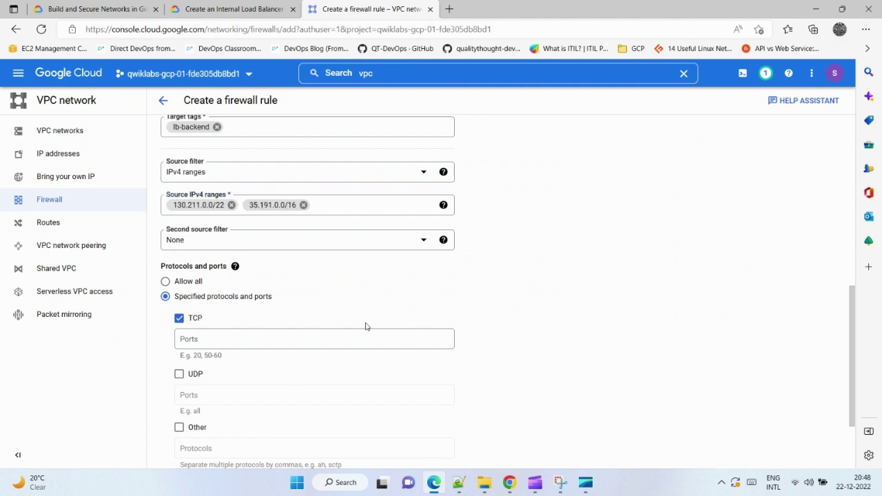
{"action": "scroll", "coordinate": [366, 327], "scroll_direction": "down", "scroll_amount": 2}
{"action": "left_click", "coordinate": [188, 404]}
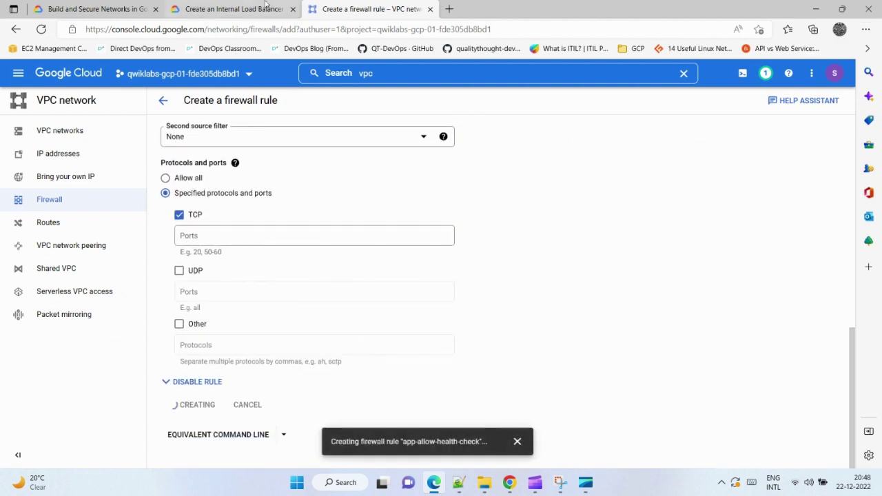
Verify the app-allow-health-check rule in the firewall list and run the lab's progress check for the HTTP and health check firewall rules.
{"action": "left_click", "coordinate": [265, 7]}
{"action": "scroll", "coordinate": [371, 321], "scroll_direction": "down", "scroll_amount": 3}
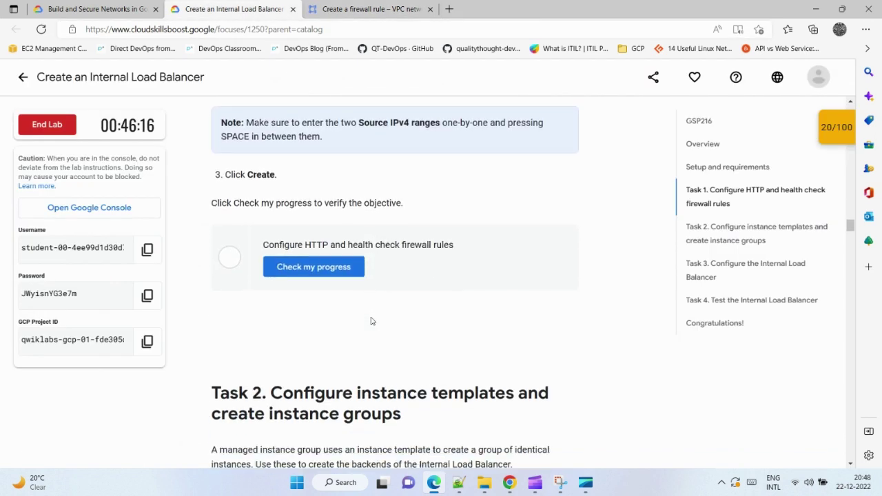
{"action": "scroll", "coordinate": [371, 321], "scroll_direction": "up", "scroll_amount": 1}
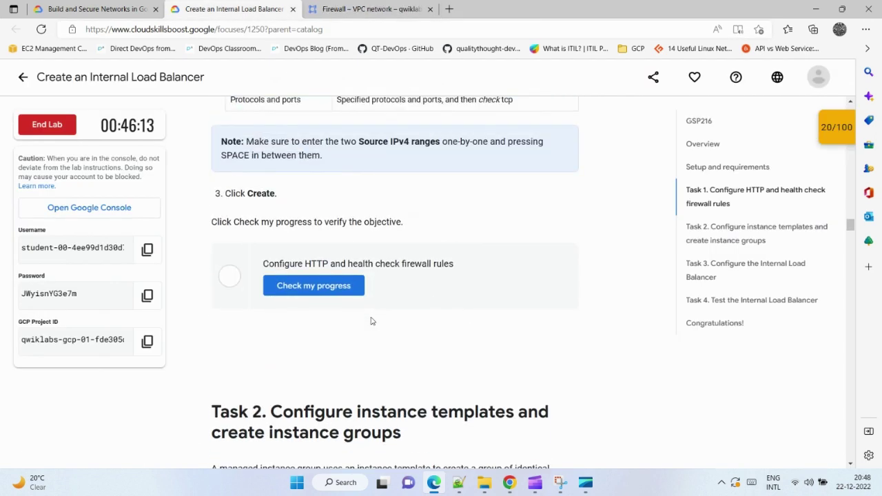
{"action": "left_click", "coordinate": [355, 4]}
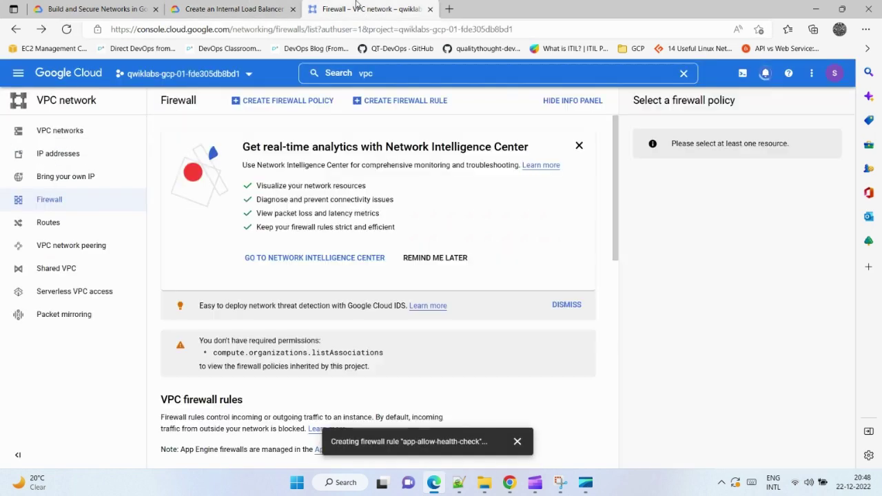
{"action": "scroll", "coordinate": [325, 257], "scroll_direction": "down", "scroll_amount": 5}
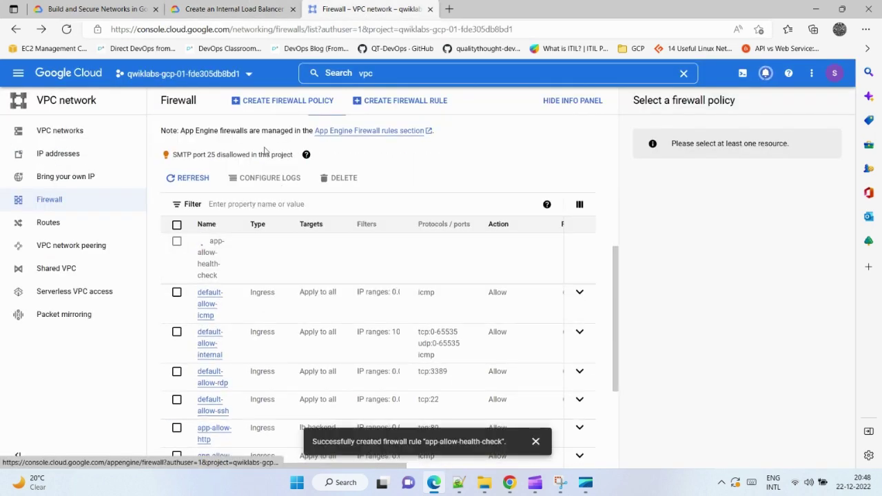
{"action": "left_click", "coordinate": [242, 7]}
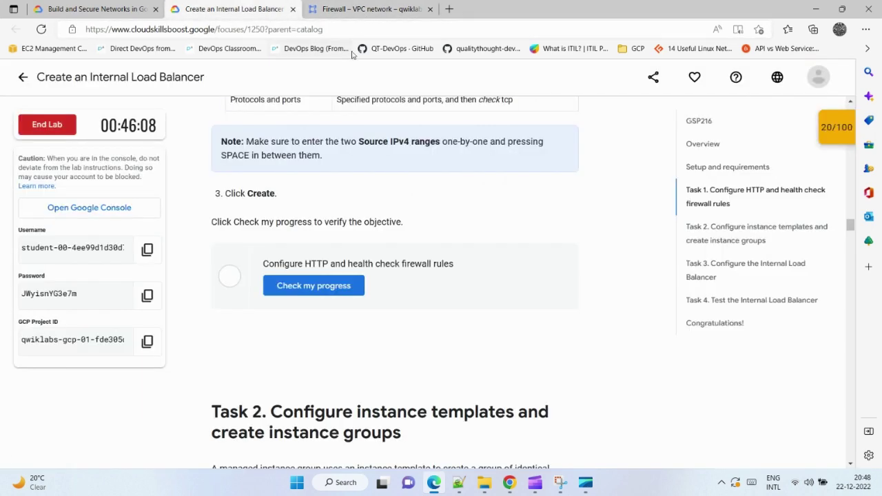
{"action": "left_click", "coordinate": [363, 5]}
{"action": "left_click", "coordinate": [238, 8]}
{"action": "scroll", "coordinate": [322, 227], "scroll_direction": "down", "scroll_amount": 1}
{"action": "left_click", "coordinate": [323, 229]}
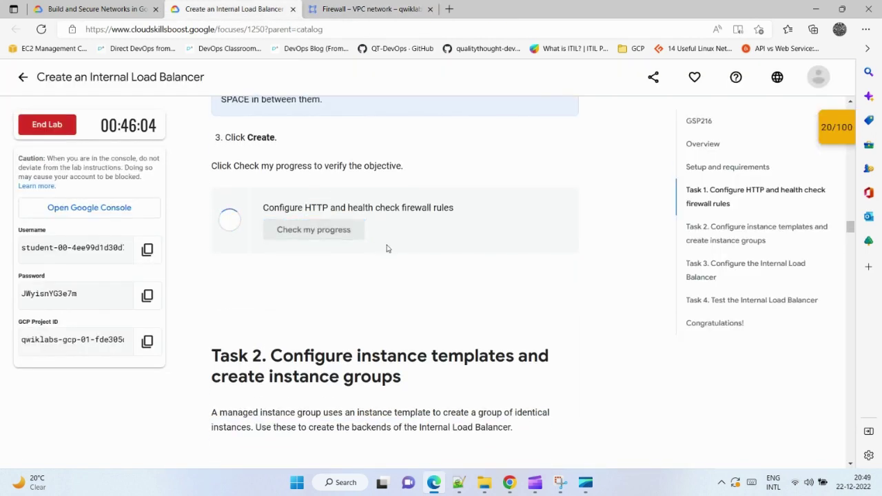
Read the lab's Task 2 instructions for configuring the instance templates and highlight the template name instance-template-1.
{"action": "scroll", "coordinate": [386, 250], "scroll_direction": "down", "scroll_amount": 3}
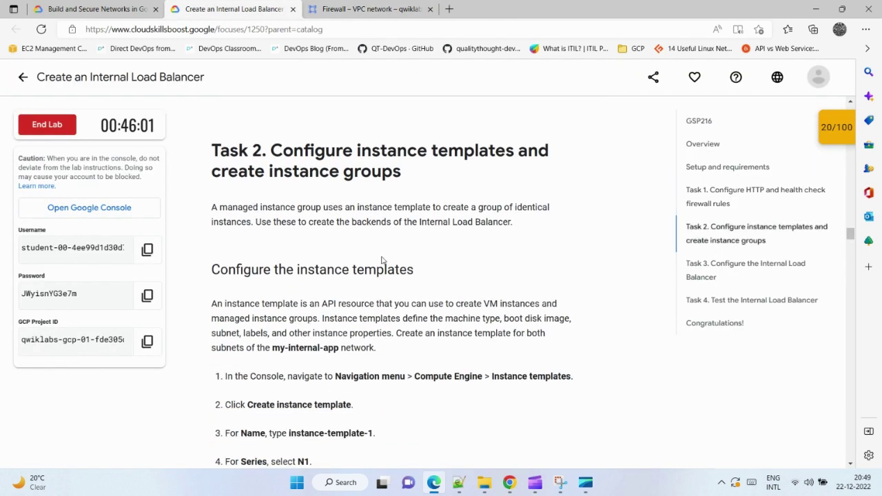
{"action": "scroll", "coordinate": [383, 260], "scroll_direction": "down", "scroll_amount": 3}
{"action": "scroll", "coordinate": [404, 256], "scroll_direction": "up", "scroll_amount": 2}
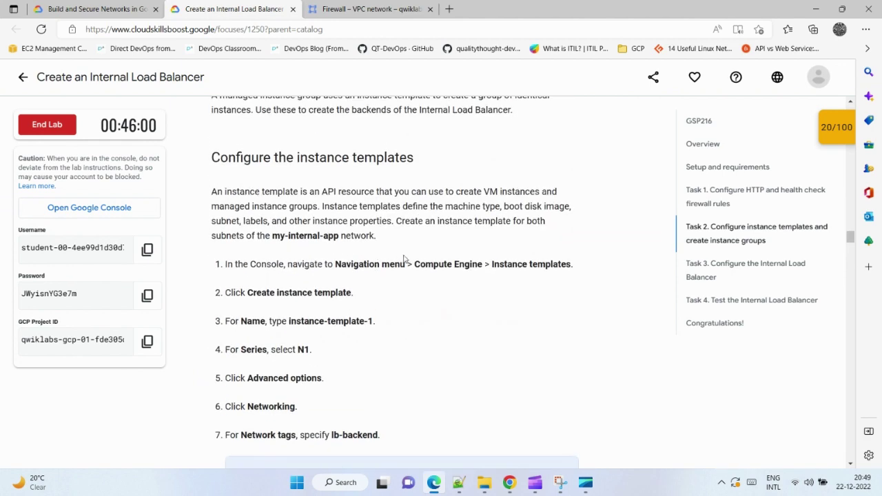
{"action": "scroll", "coordinate": [386, 262], "scroll_direction": "down", "scroll_amount": 1}
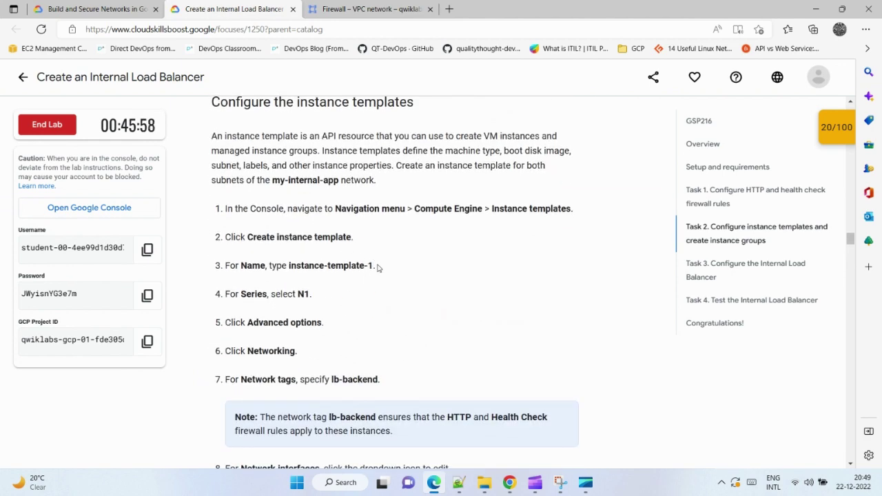
{"action": "left_click_drag", "start_coordinate": [375, 263], "coordinate": [298, 274]}
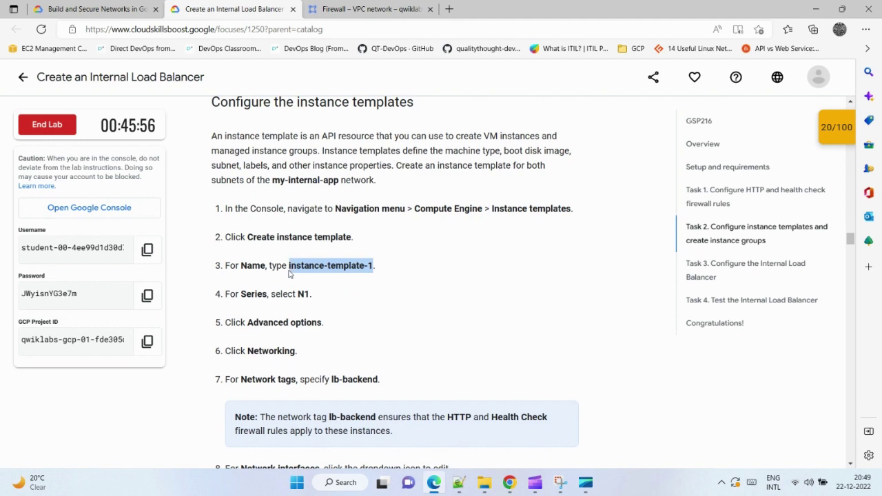
Start creating a new instance template in Compute Engine and close the tutorial pane.
{"action": "left_click", "coordinate": [370, 9]}
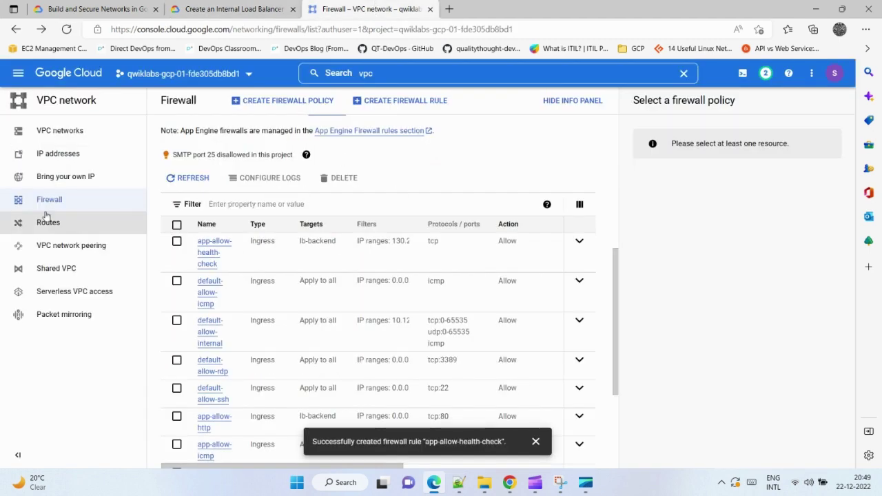
{"action": "left_click", "coordinate": [16, 78]}
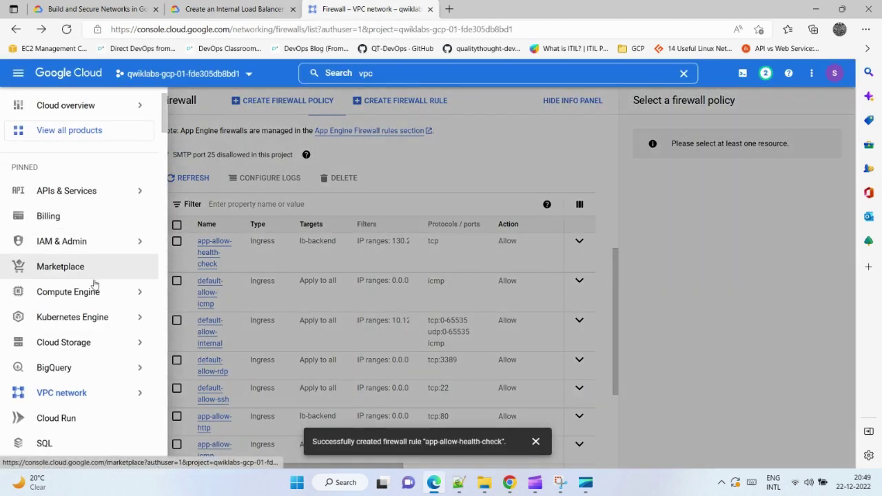
{"action": "mouse_move", "coordinate": [110, 292]}
{"action": "left_click", "coordinate": [227, 95]}
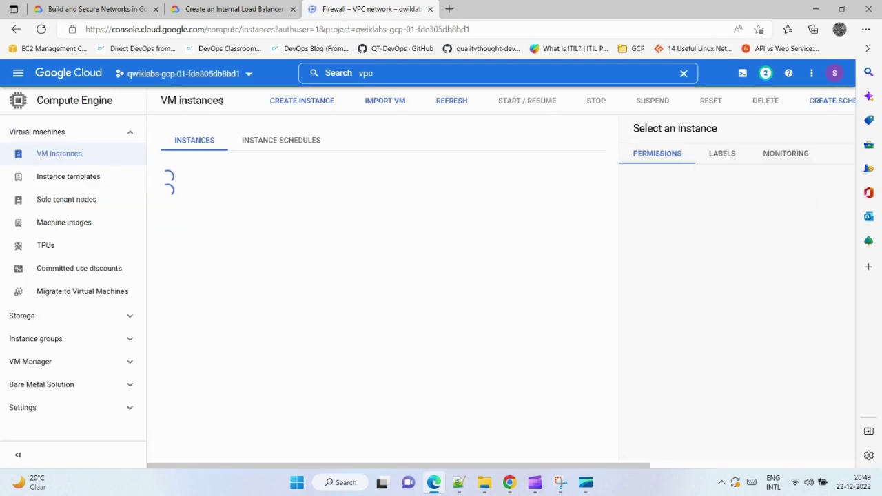
{"action": "left_click", "coordinate": [72, 177]}
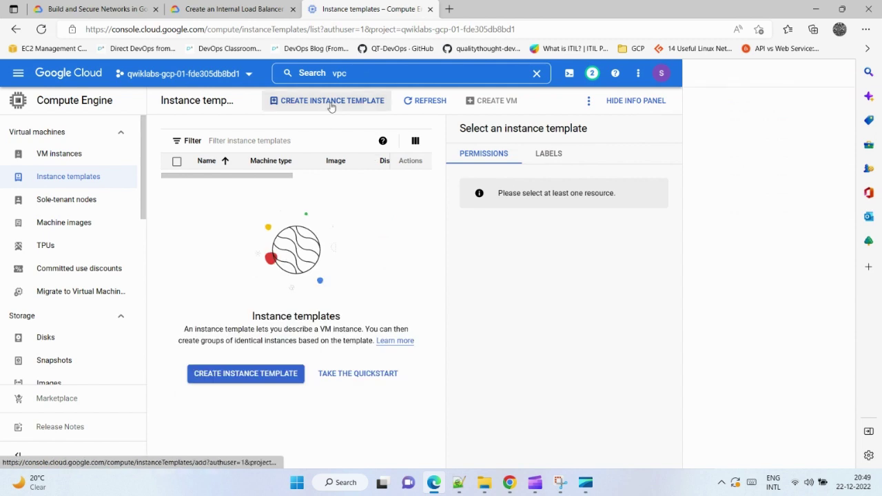
{"action": "left_click", "coordinate": [332, 102]}
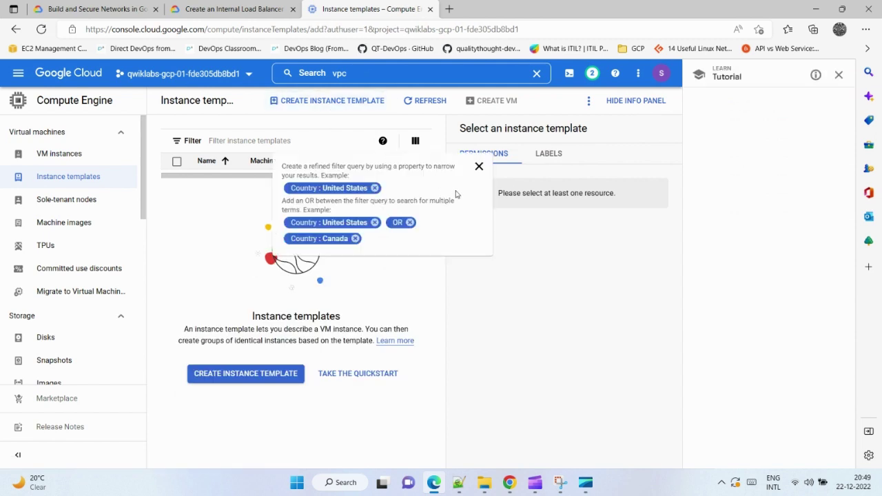
{"action": "left_click", "coordinate": [838, 75]}
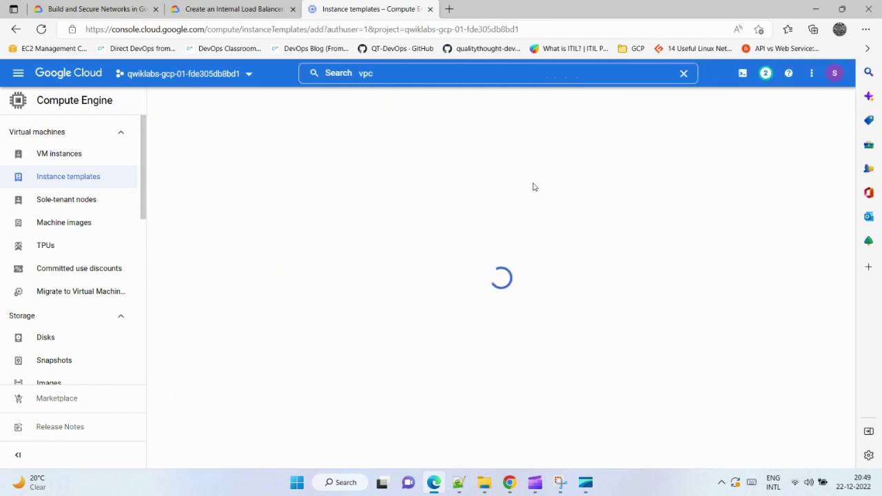
Review the lab's template settings and check that the new template's name matches instance-template-1.
{"action": "left_click", "coordinate": [228, 8]}
{"action": "scroll", "coordinate": [345, 306], "scroll_direction": "down", "scroll_amount": 1}
{"action": "scroll", "coordinate": [344, 306], "scroll_direction": "down", "scroll_amount": 1}
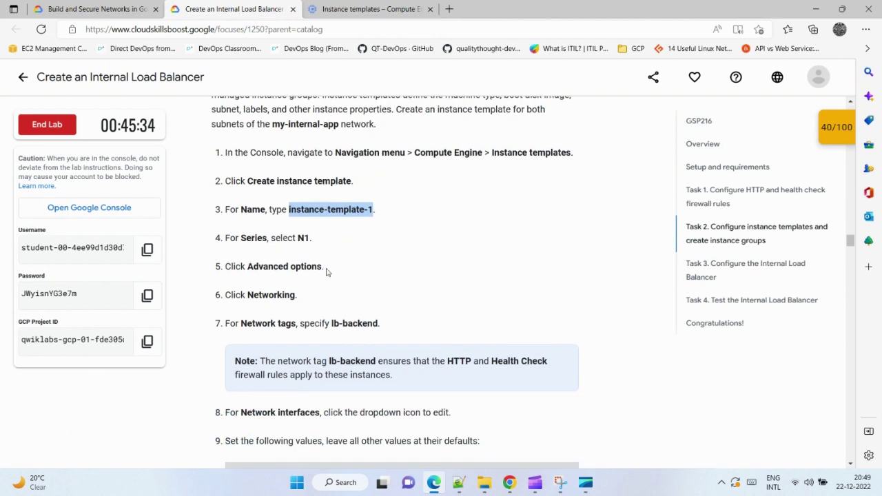
{"action": "scroll", "coordinate": [326, 272], "scroll_direction": "down", "scroll_amount": 2}
{"action": "left_click", "coordinate": [368, 9]}
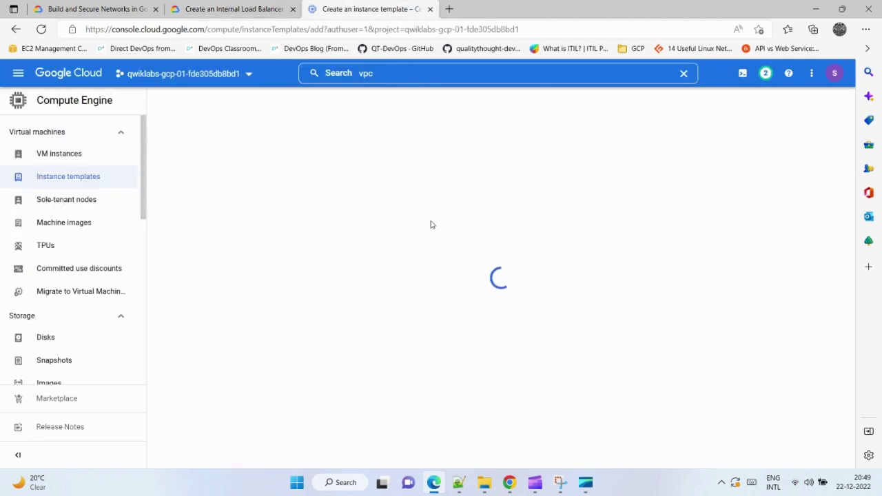
{"action": "left_click_drag", "start_coordinate": [277, 179], "coordinate": [147, 178]}
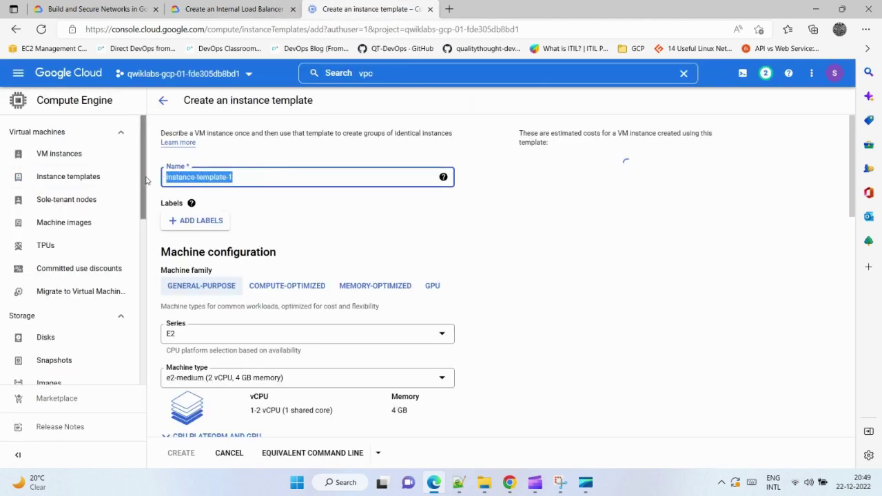
{"action": "key", "text": "End"}
Copy the network tag lb-backend from the lab instructions and review the network interface and metadata values.
{"action": "left_click", "coordinate": [255, 9]}
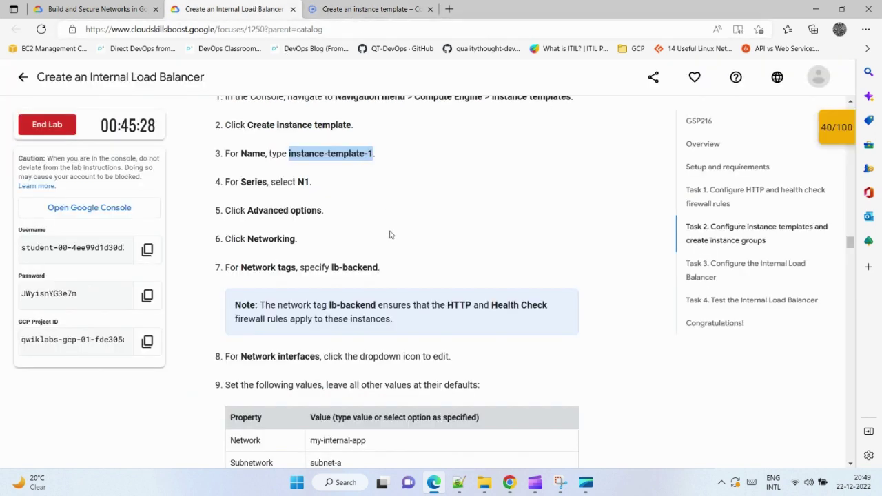
{"action": "scroll", "coordinate": [336, 238], "scroll_direction": "down", "scroll_amount": 1}
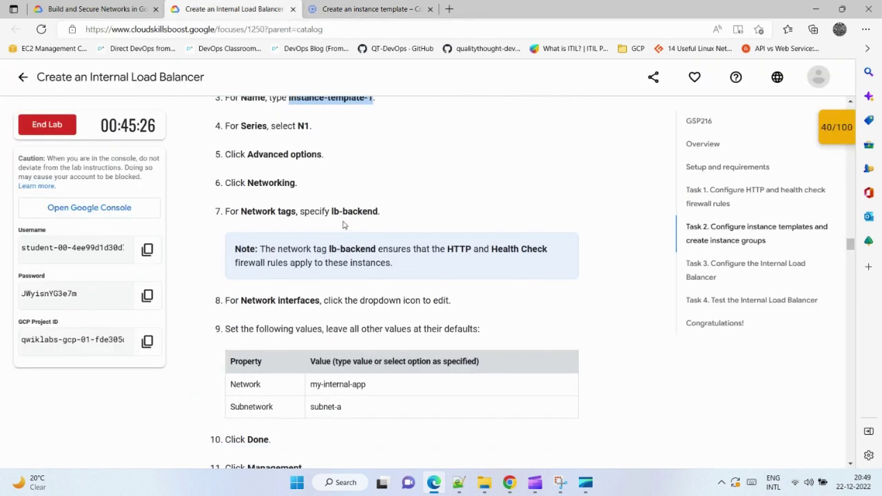
{"action": "left_click_drag", "start_coordinate": [378, 211], "coordinate": [330, 212]}
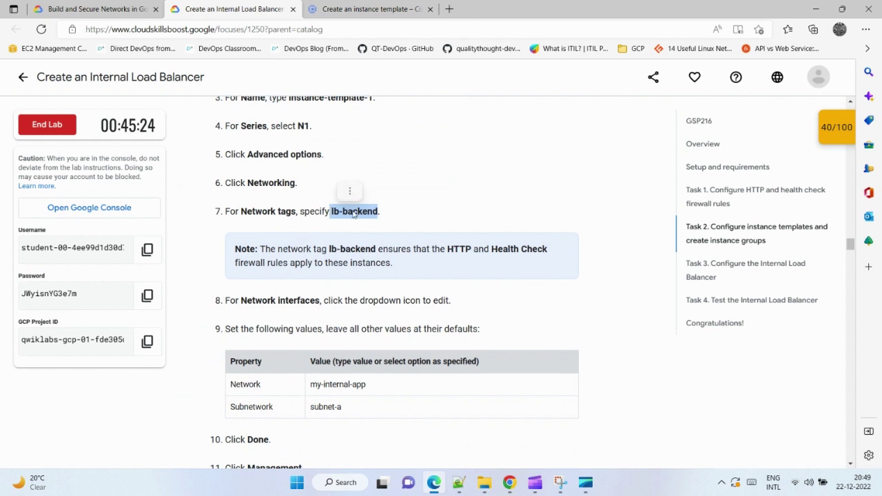
{"action": "right_click", "coordinate": [352, 199]}
{"action": "left_click", "coordinate": [384, 209]}
{"action": "scroll", "coordinate": [384, 209], "scroll_direction": "down", "scroll_amount": 1}
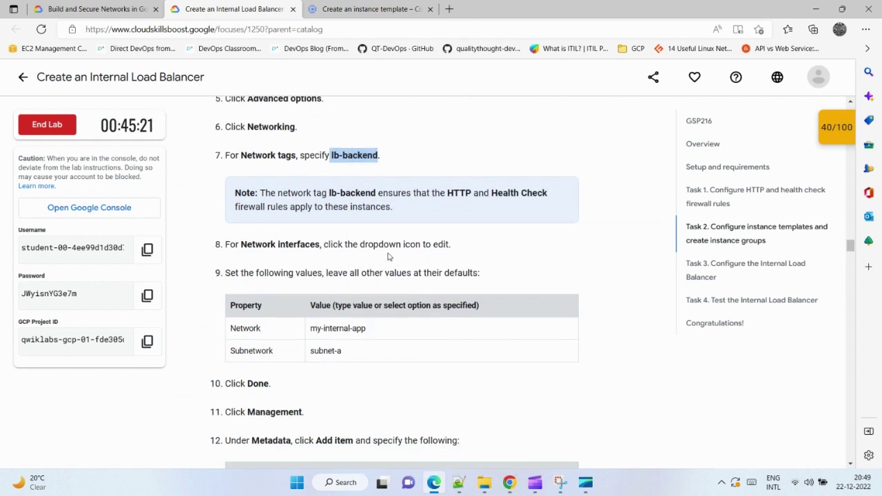
{"action": "scroll", "coordinate": [383, 257], "scroll_direction": "down", "scroll_amount": 1}
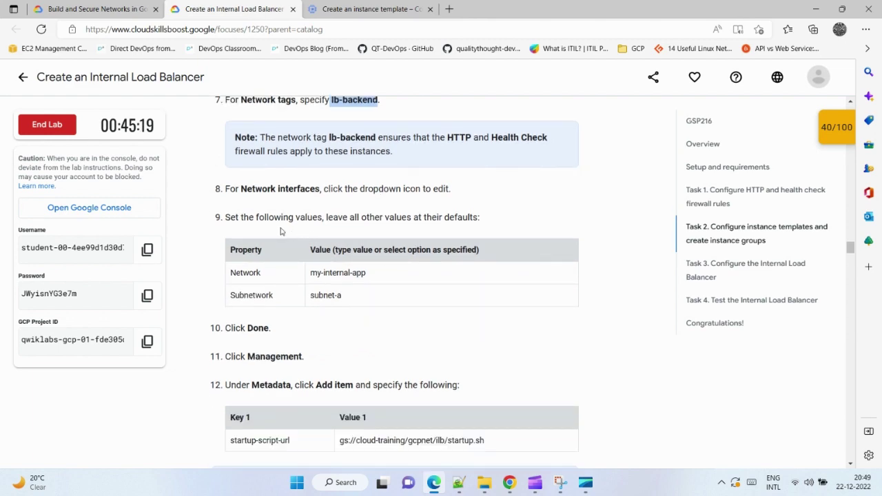
Check the required series in the lab instructions and set the instance template's machine series to N1.
{"action": "left_click", "coordinate": [375, 9]}
{"action": "scroll", "coordinate": [344, 291], "scroll_direction": "down", "scroll_amount": 2}
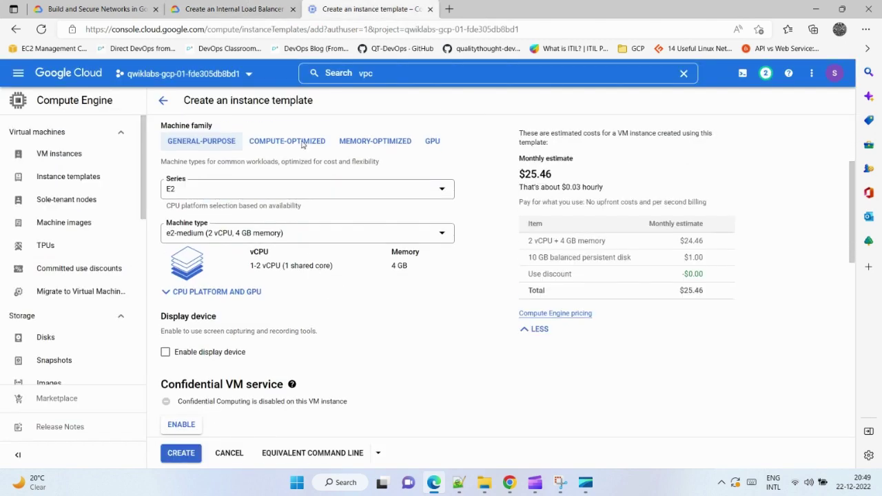
{"action": "left_click", "coordinate": [238, 9]}
{"action": "scroll", "coordinate": [344, 179], "scroll_direction": "up", "scroll_amount": 2}
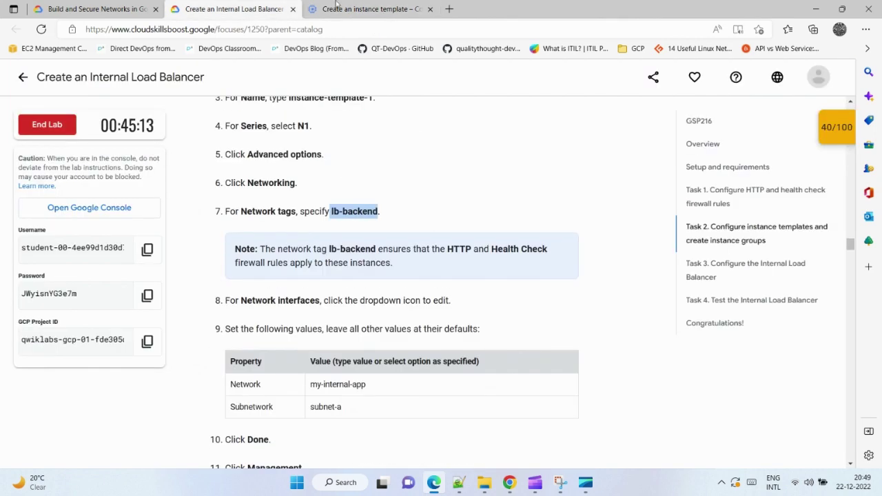
{"action": "left_click", "coordinate": [335, 6]}
{"action": "left_click", "coordinate": [319, 190]}
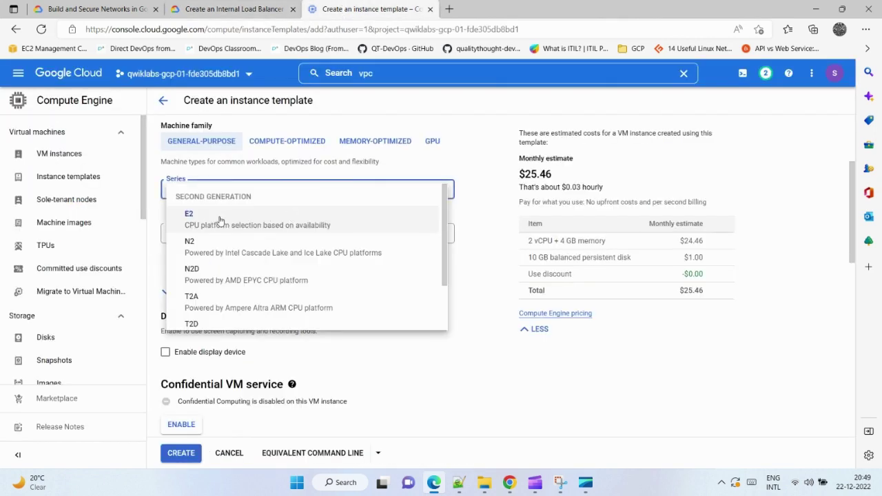
{"action": "scroll", "coordinate": [220, 310], "scroll_direction": "down", "scroll_amount": 1}
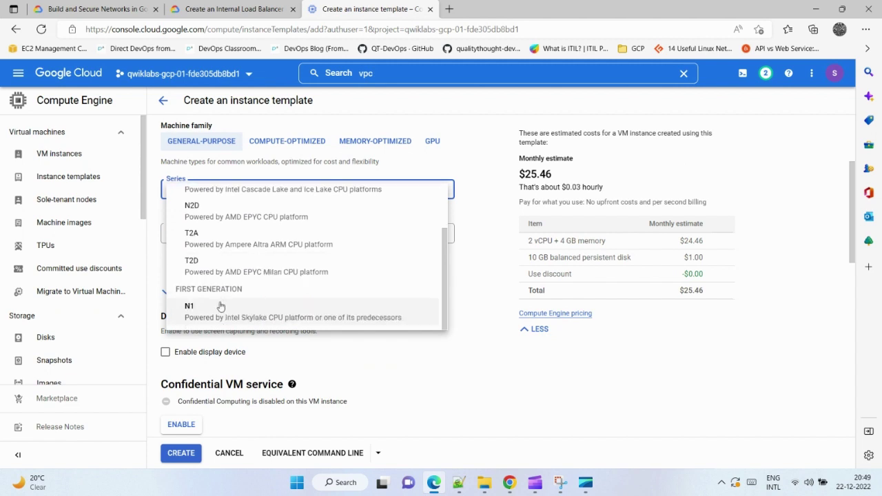
{"action": "left_click", "coordinate": [292, 311]}
Expand the template's advanced networking options and enter the copied lb-backend as the network tag.
{"action": "scroll", "coordinate": [386, 326], "scroll_direction": "down", "scroll_amount": 10}
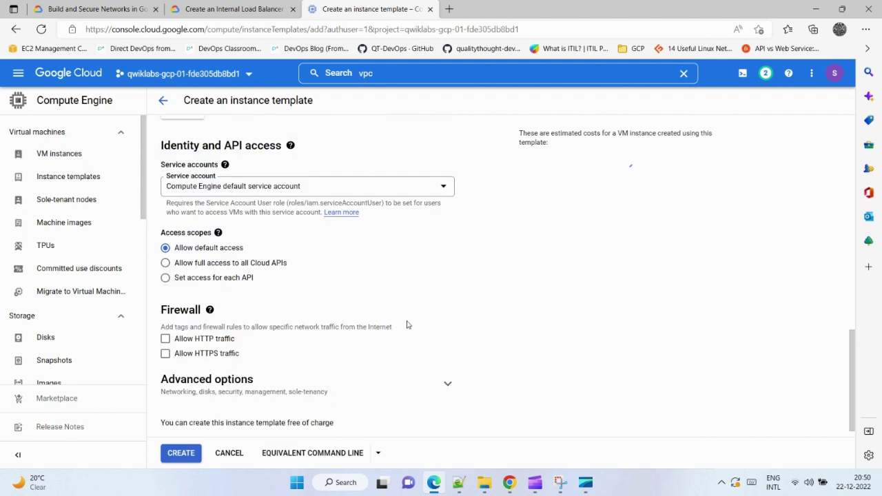
{"action": "scroll", "coordinate": [406, 324], "scroll_direction": "down", "scroll_amount": 1}
{"action": "left_click", "coordinate": [433, 360]}
{"action": "scroll", "coordinate": [409, 314], "scroll_direction": "down", "scroll_amount": 3}
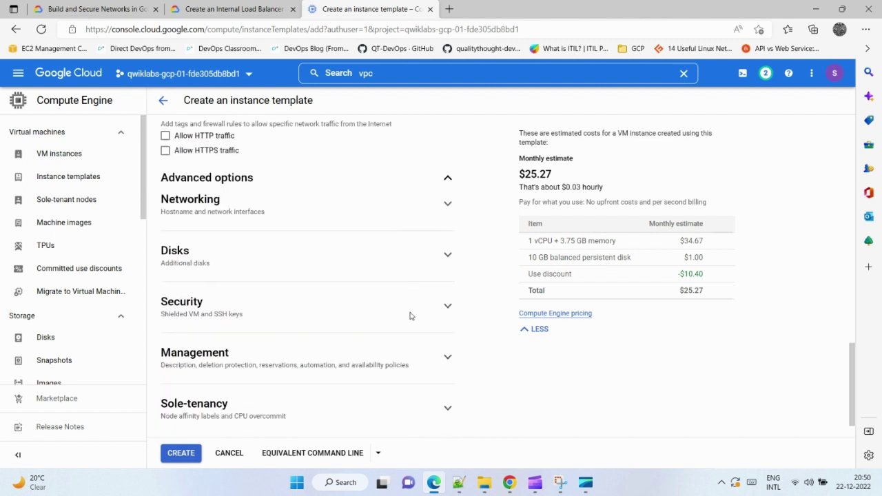
{"action": "left_click", "coordinate": [448, 199]}
{"action": "left_click", "coordinate": [213, 229]}
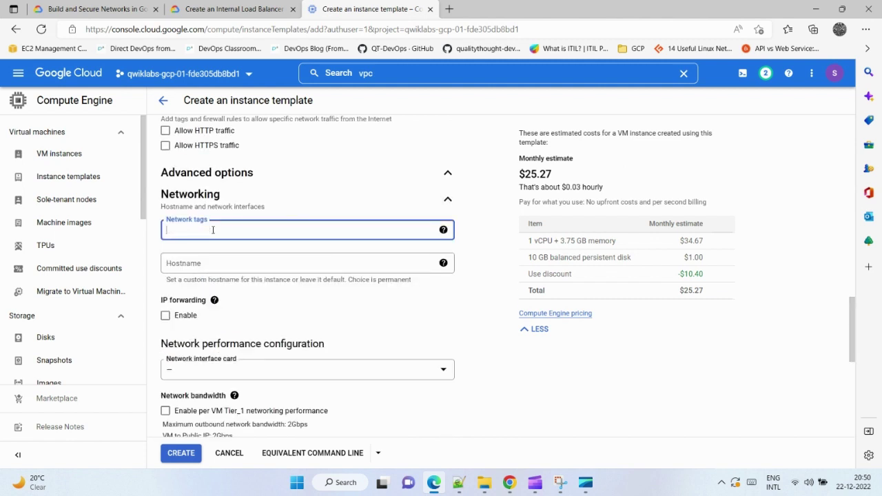
{"action": "key", "text": "ctrl+v"}
Check the lab's network interface values and set the template's network to my-internal-app and its subnetwork to subnet-a.
{"action": "key", "text": "ctrl+shift+Tab"}
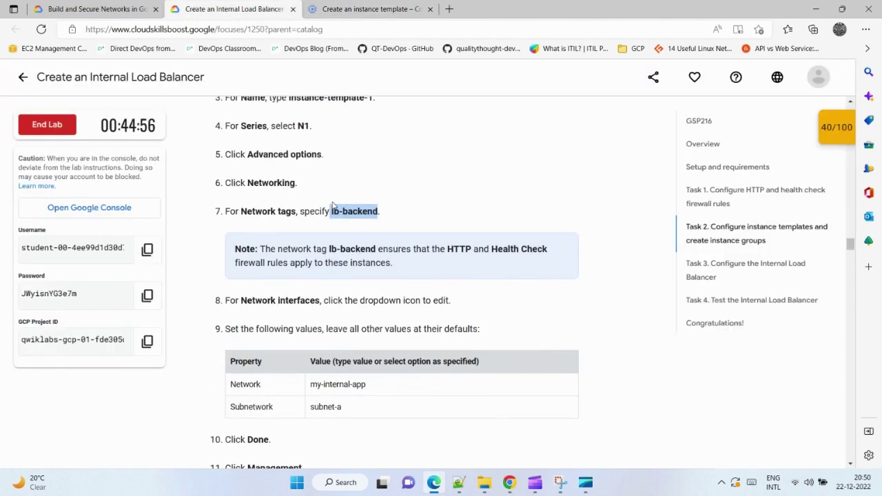
{"action": "scroll", "coordinate": [345, 296], "scroll_direction": "down", "scroll_amount": 2}
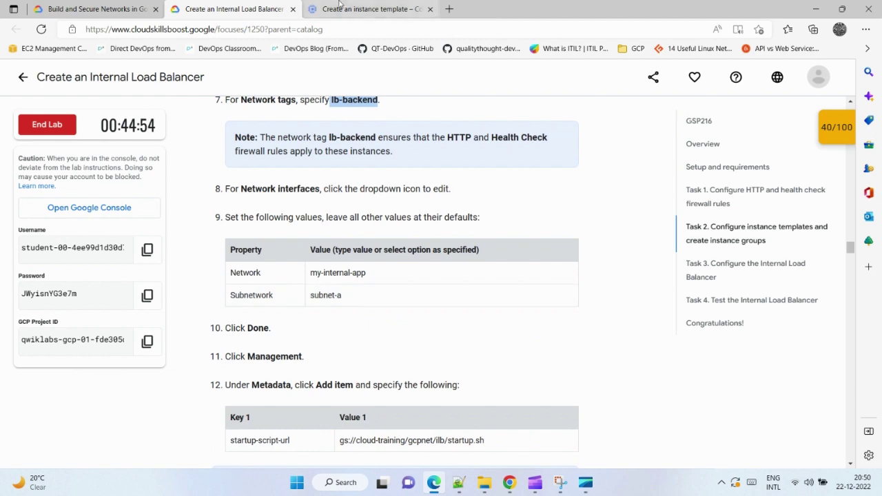
{"action": "key", "text": "ctrl+Tab"}
{"action": "scroll", "coordinate": [288, 359], "scroll_direction": "down", "scroll_amount": 2}
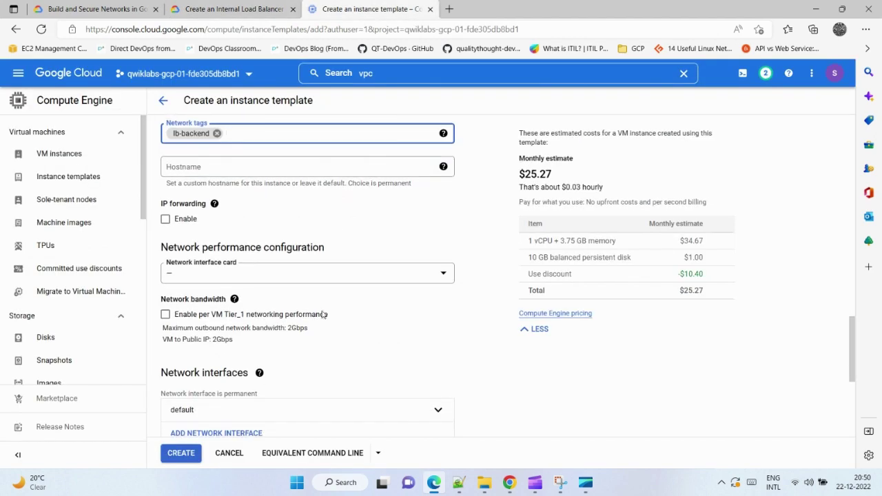
{"action": "scroll", "coordinate": [323, 314], "scroll_direction": "down", "scroll_amount": 2}
{"action": "left_click", "coordinate": [438, 314]}
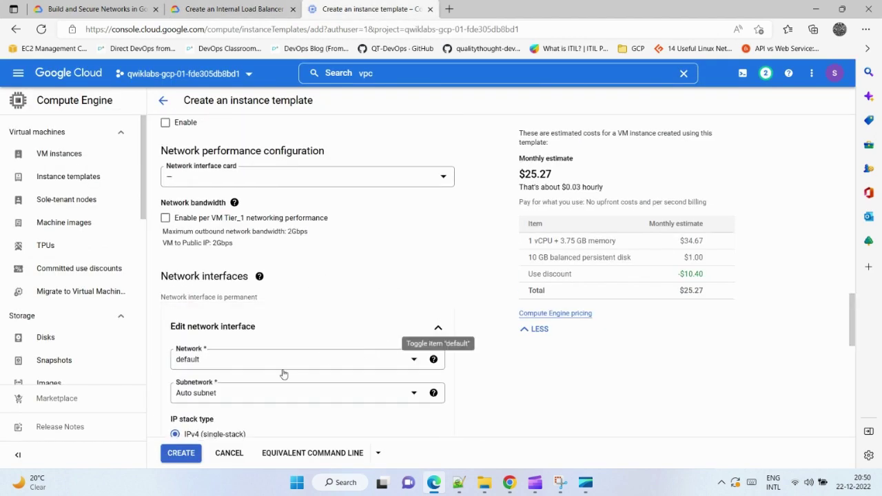
{"action": "left_click", "coordinate": [307, 363]}
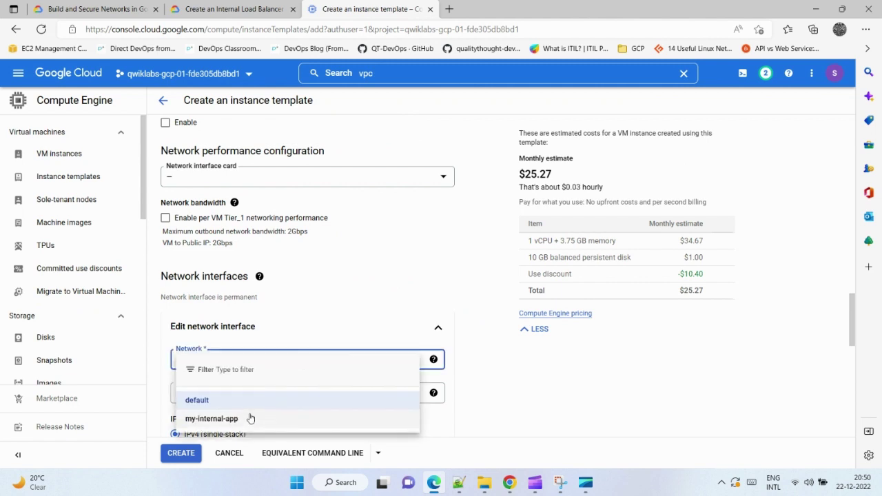
{"action": "left_click", "coordinate": [315, 419]}
{"action": "left_click", "coordinate": [303, 394]}
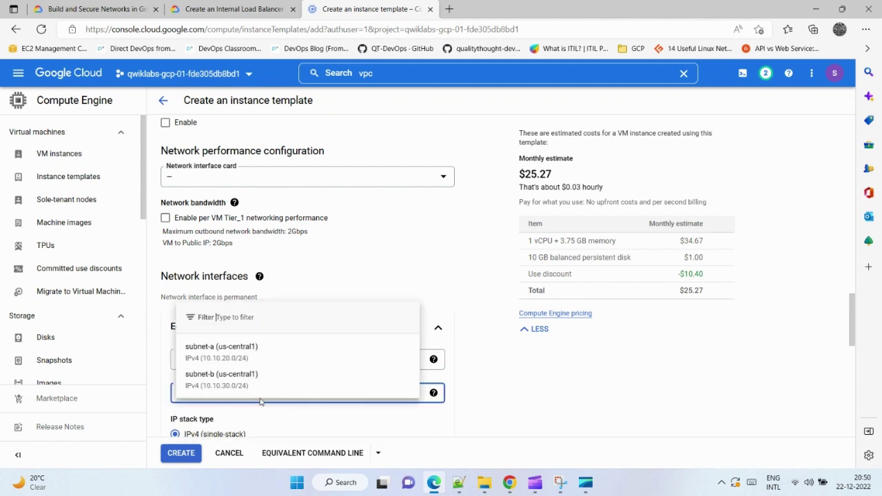
{"action": "left_click", "coordinate": [323, 348]}
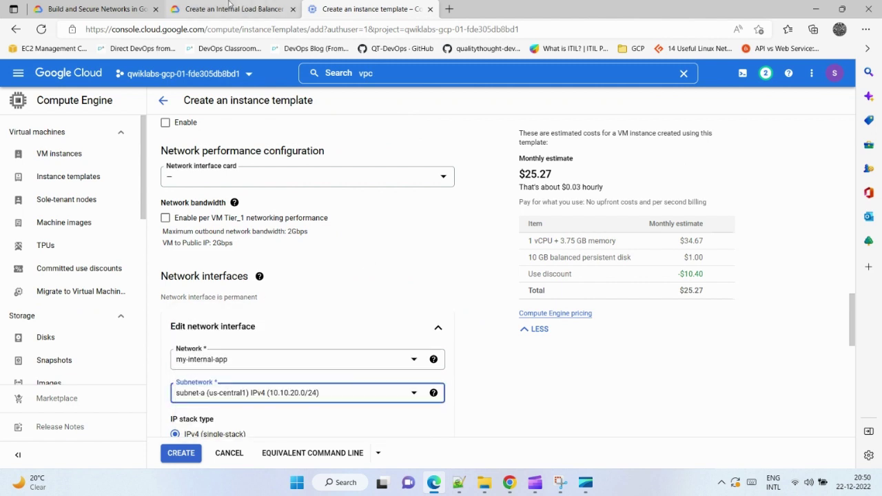
Check the lab's next instructions and finish editing the template's network interface.
{"action": "left_click", "coordinate": [229, 9]}
{"action": "scroll", "coordinate": [414, 354], "scroll_direction": "down", "scroll_amount": 1}
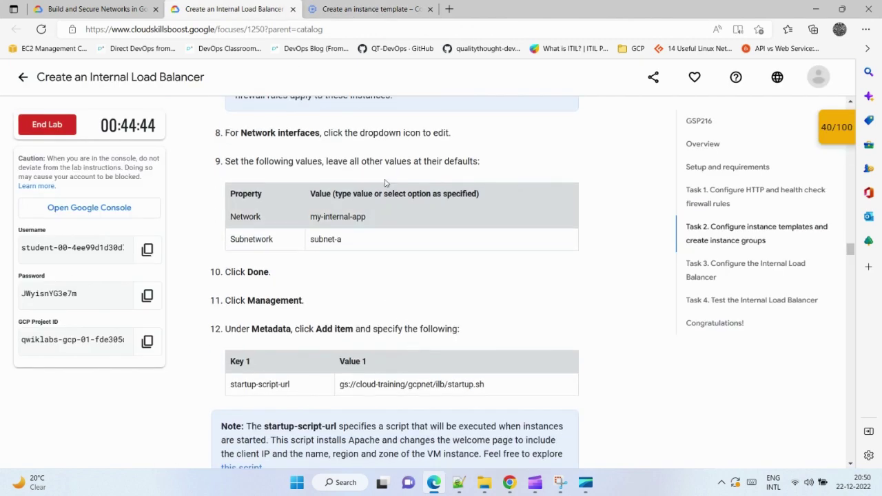
{"action": "left_click", "coordinate": [372, 9]}
{"action": "scroll", "coordinate": [290, 359], "scroll_direction": "down", "scroll_amount": 2}
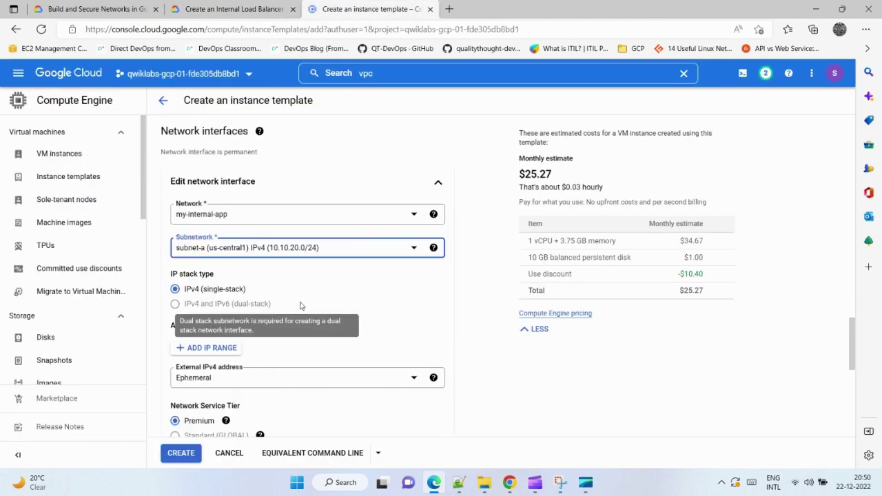
{"action": "scroll", "coordinate": [335, 321], "scroll_direction": "down", "scroll_amount": 4}
{"action": "scroll", "coordinate": [344, 341], "scroll_direction": "down", "scroll_amount": 2}
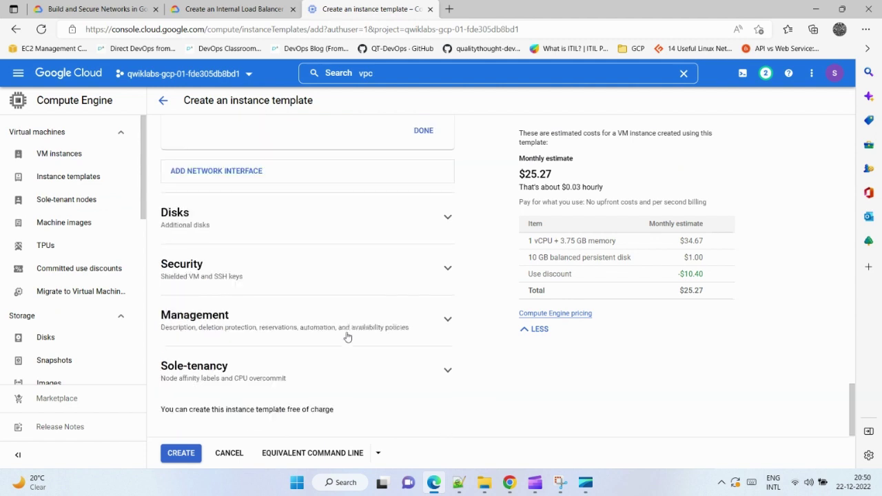
{"action": "left_click", "coordinate": [422, 129]}
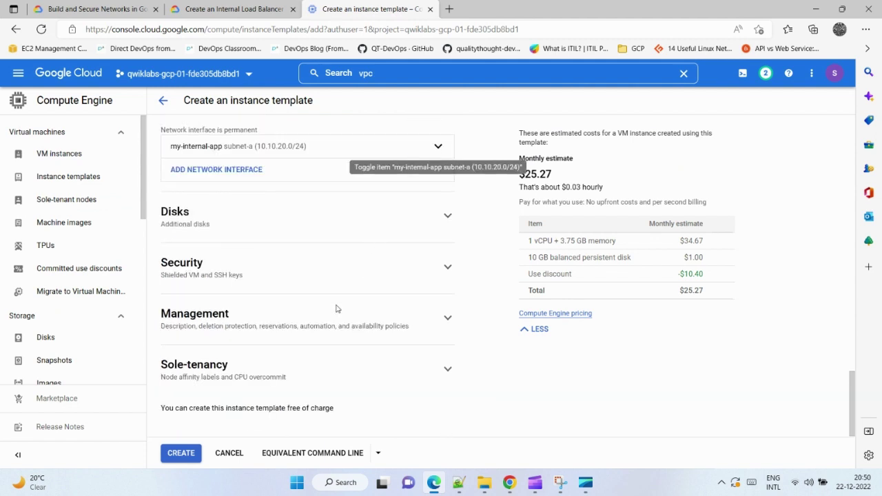
Expand the template's management options and copy the metadata value gs://cloud-training/gcpnet/ilb/startup.sh from the lab instructions.
{"action": "left_click", "coordinate": [428, 326]}
{"action": "key", "text": "ctrl+shift+Tab"}
{"action": "scroll", "coordinate": [341, 356], "scroll_direction": "down", "scroll_amount": 1}
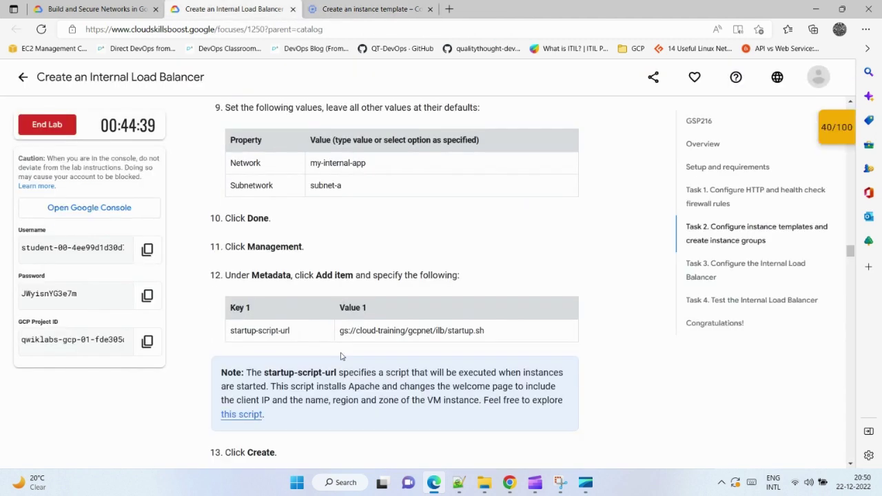
{"action": "left_click_drag", "start_coordinate": [485, 331], "coordinate": [339, 329]}
{"action": "key", "text": "ctrl+c"}
{"action": "right_click", "coordinate": [341, 306]}
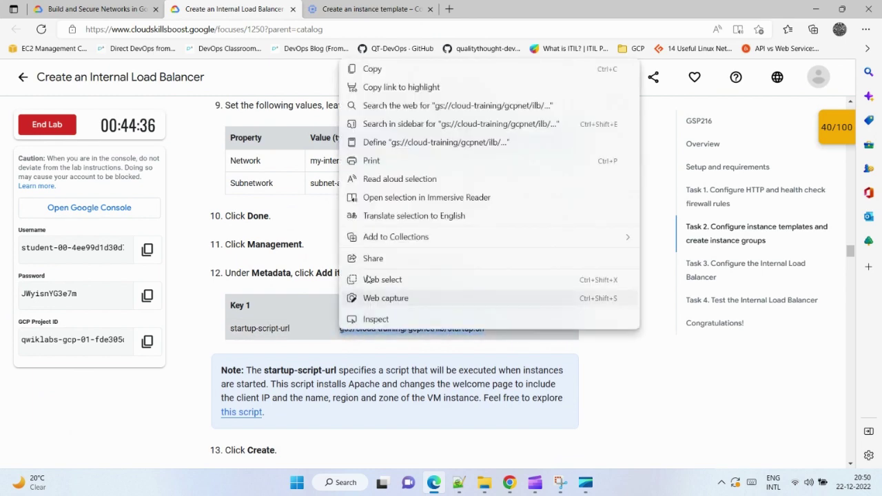
{"action": "left_click", "coordinate": [372, 69]}
Add a metadata item to the template and enter gs://cloud-training/gcpnet/ilb/startup.sh as its value.
{"action": "left_click", "coordinate": [365, 9]}
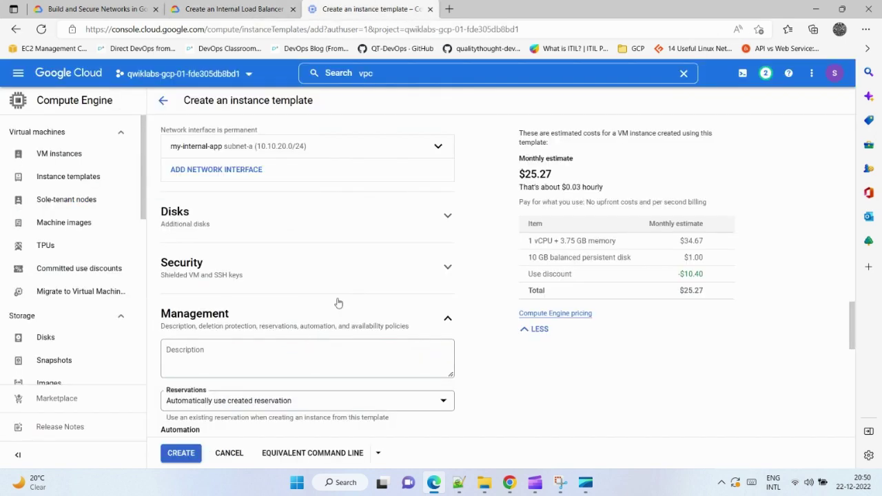
{"action": "scroll", "coordinate": [338, 303], "scroll_direction": "down", "scroll_amount": 6}
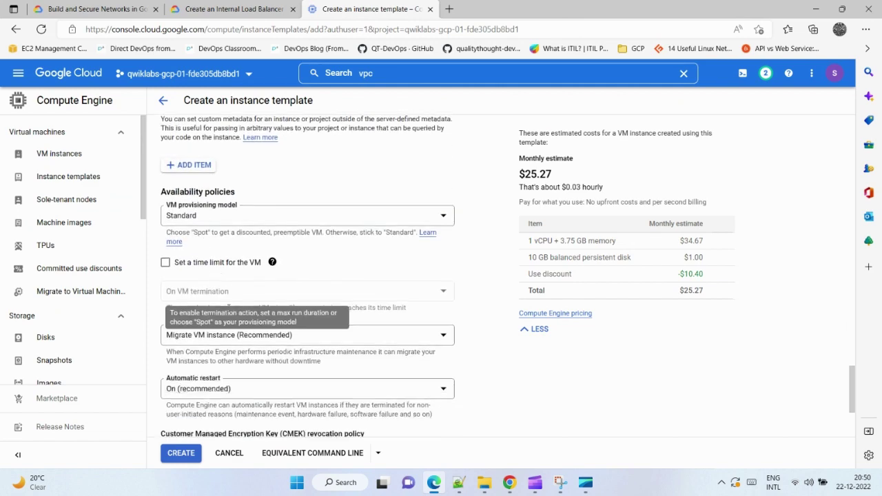
{"action": "left_click", "coordinate": [193, 155]}
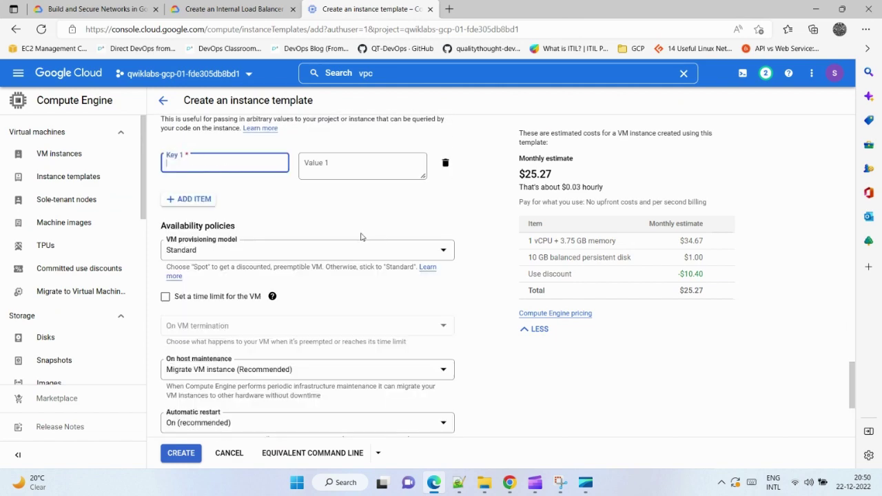
{"action": "left_click", "coordinate": [359, 168]}
{"action": "key", "text": "ctrl+v"}
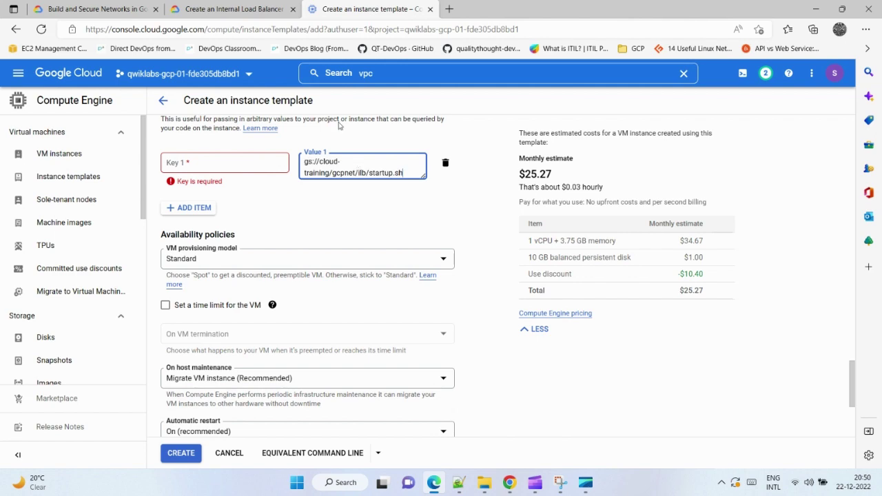
Copy startup-script-url from the lab instructions and enter it as the metadata item's key.
{"action": "left_click", "coordinate": [227, 9]}
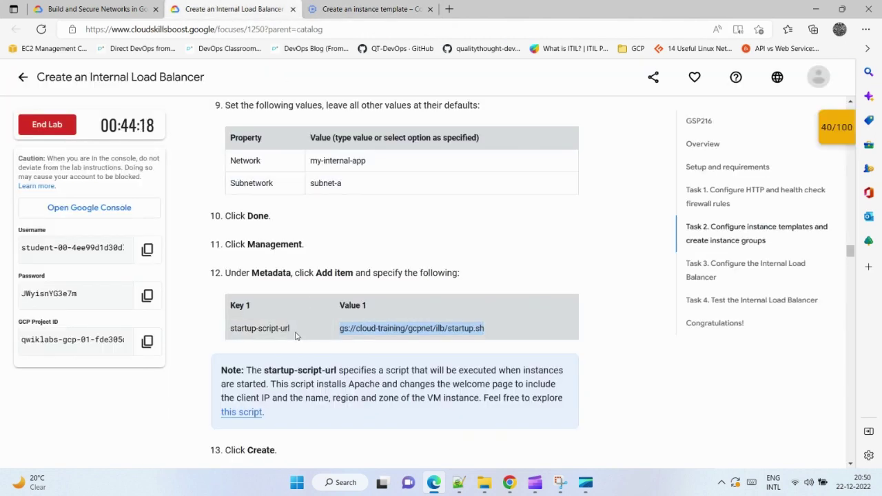
{"action": "left_click_drag", "start_coordinate": [294, 331], "coordinate": [226, 334]}
{"action": "right_click", "coordinate": [248, 332]}
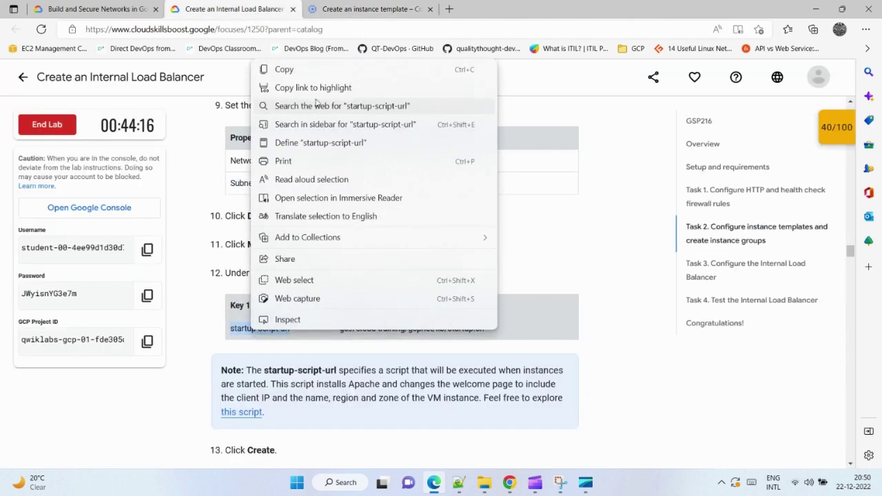
{"action": "left_click", "coordinate": [275, 69]}
{"action": "left_click", "coordinate": [360, 9]}
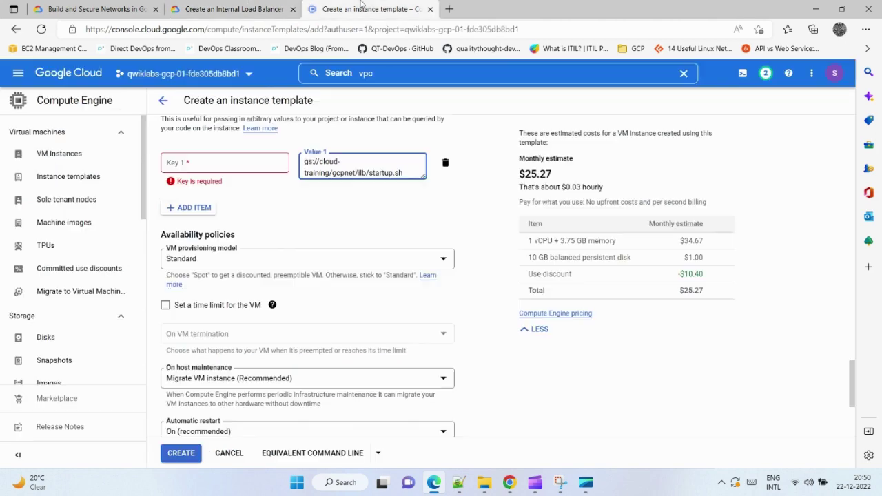
{"action": "left_click", "coordinate": [199, 161]}
{"action": "key", "text": "ctrl+v"}
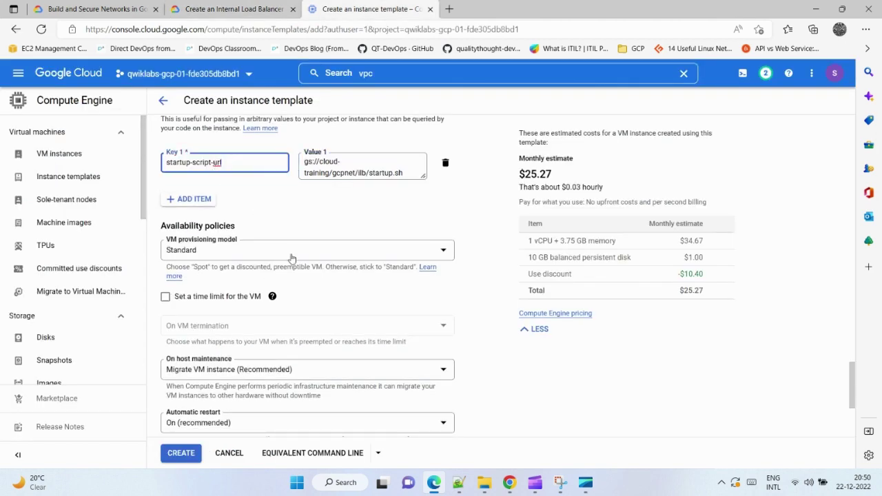
Check the lab's remaining instructions for the first template and create instance-template-1.
{"action": "left_click", "coordinate": [234, 9]}
{"action": "scroll", "coordinate": [393, 276], "scroll_direction": "down", "scroll_amount": 3}
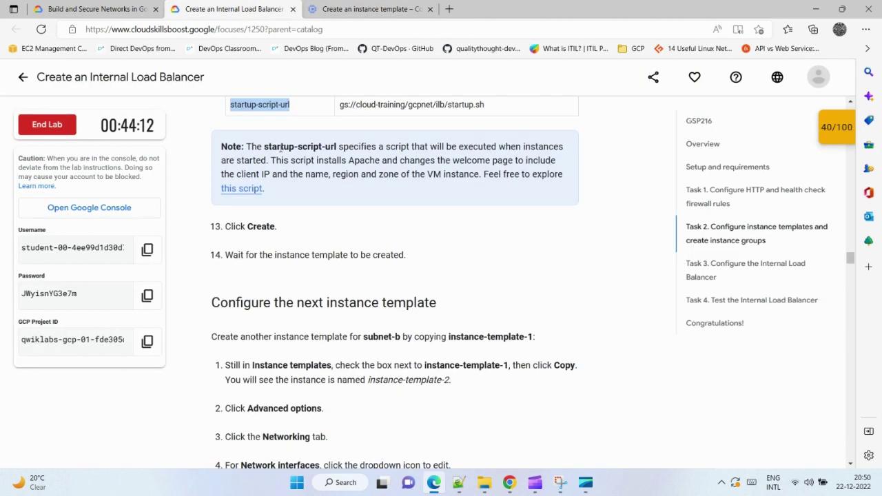
{"action": "left_click", "coordinate": [403, 9]}
{"action": "scroll", "coordinate": [310, 310], "scroll_direction": "down", "scroll_amount": 5}
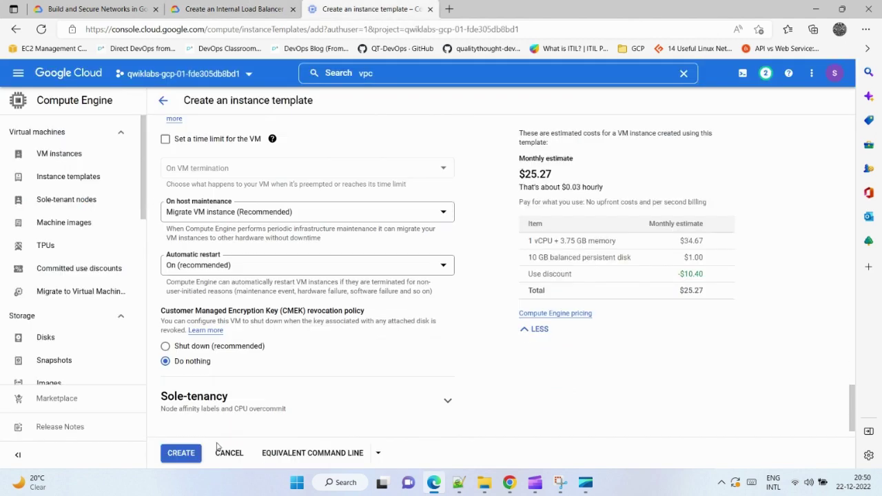
{"action": "left_click", "coordinate": [196, 452]}
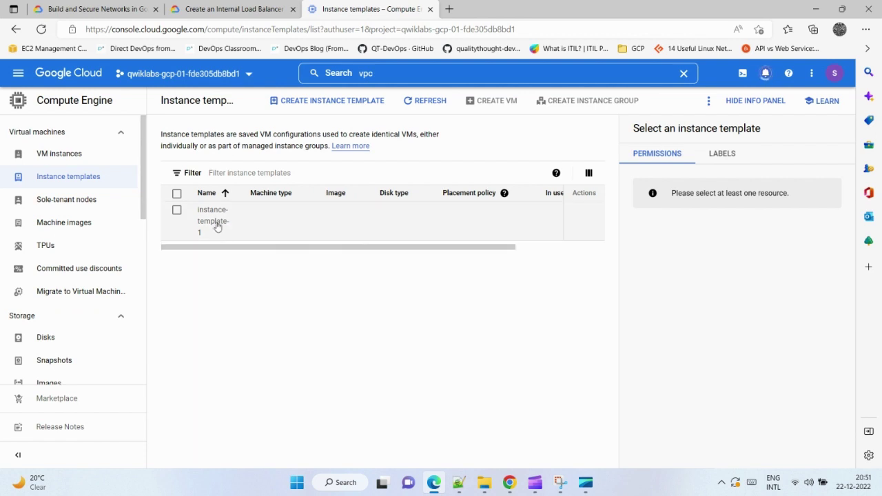
Read the lab's instructions for configuring the next instance template as a copy of instance-template-1.
{"action": "left_click", "coordinate": [228, 9]}
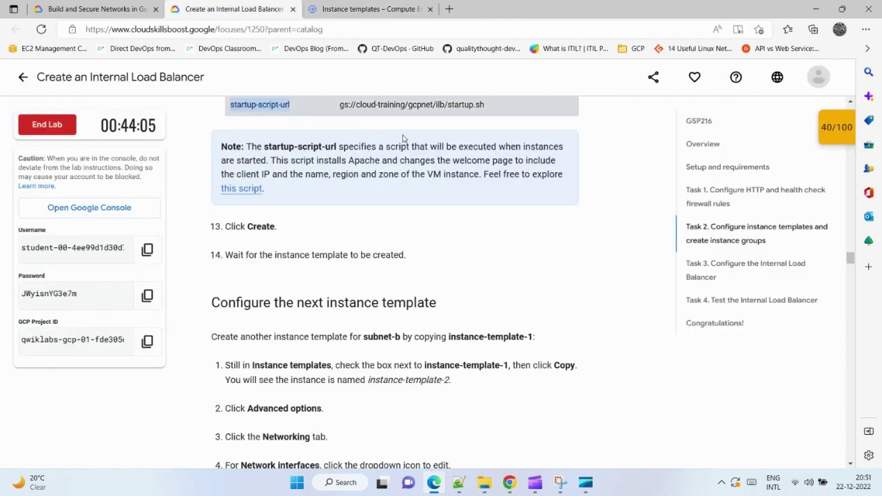
{"action": "scroll", "coordinate": [426, 269], "scroll_direction": "down", "scroll_amount": 2}
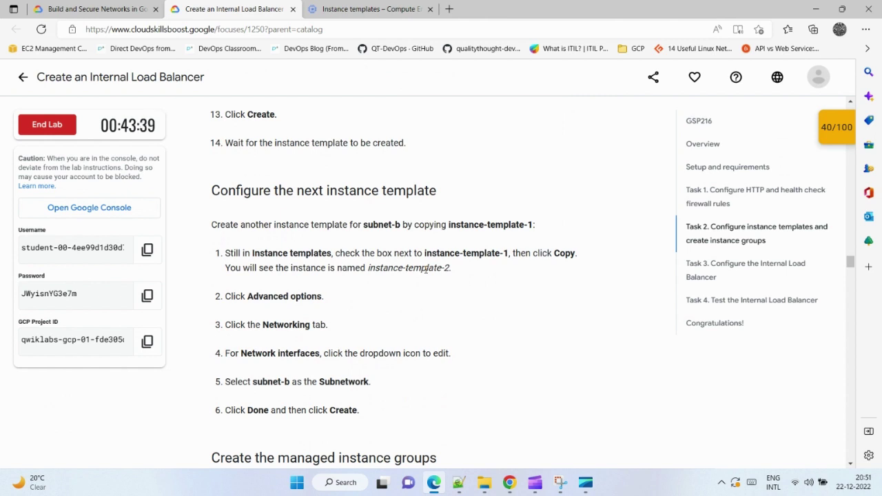
{"action": "left_click", "coordinate": [372, 9]}
{"action": "left_click", "coordinate": [177, 210]}
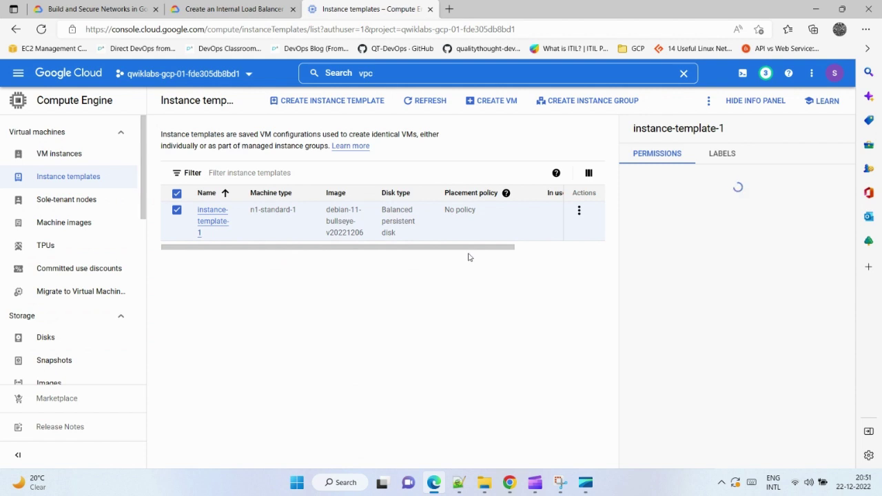
{"action": "left_click_drag", "start_coordinate": [492, 246], "coordinate": [437, 242]}
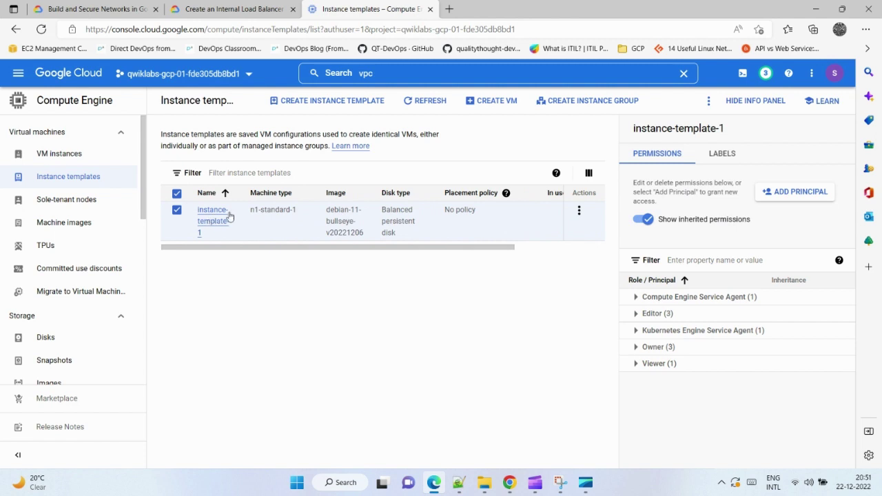
{"action": "left_click", "coordinate": [579, 211]}
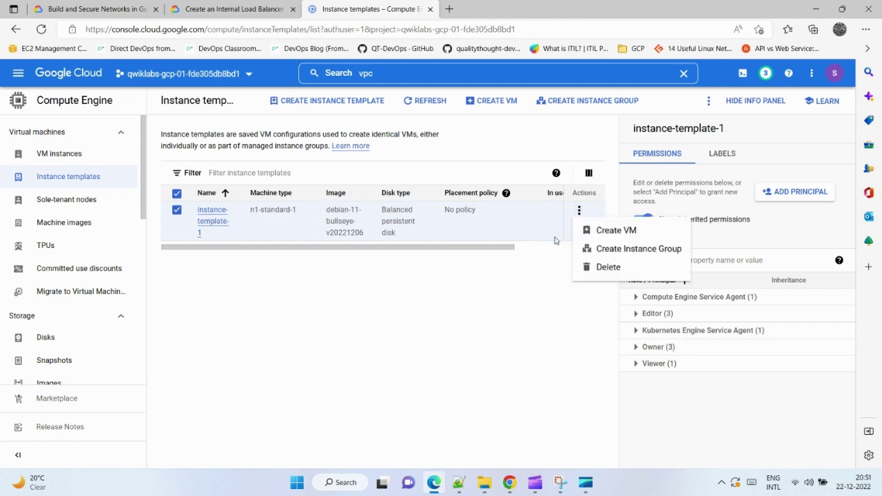
{"action": "left_click", "coordinate": [520, 303]}
Open the details of instance-template-1 and start a similar template from it.
{"action": "left_click", "coordinate": [217, 222]}
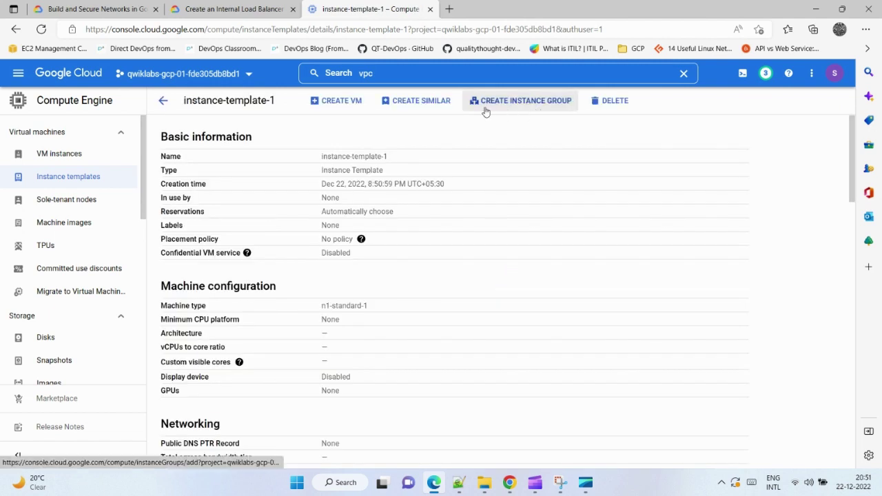
{"action": "left_click", "coordinate": [414, 102]}
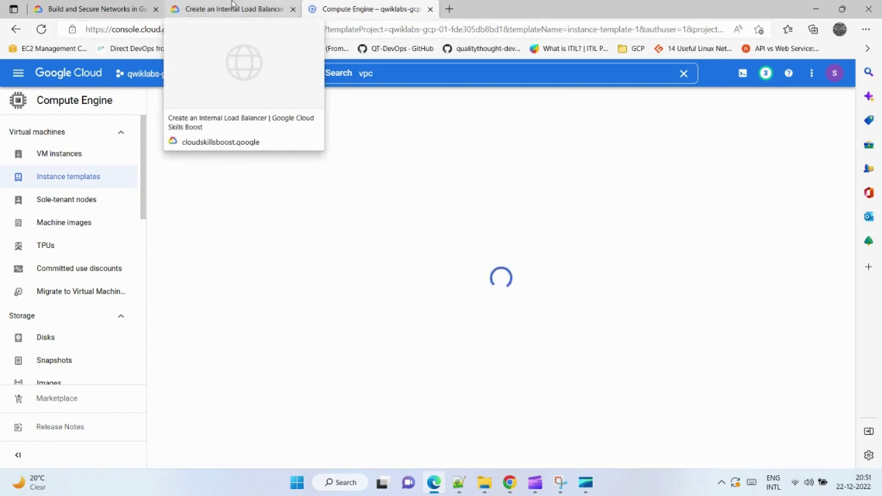
Check the lab's steps for instance-template-2 and expand the networking settings in the new template's advanced options.
{"action": "left_click", "coordinate": [265, 7]}
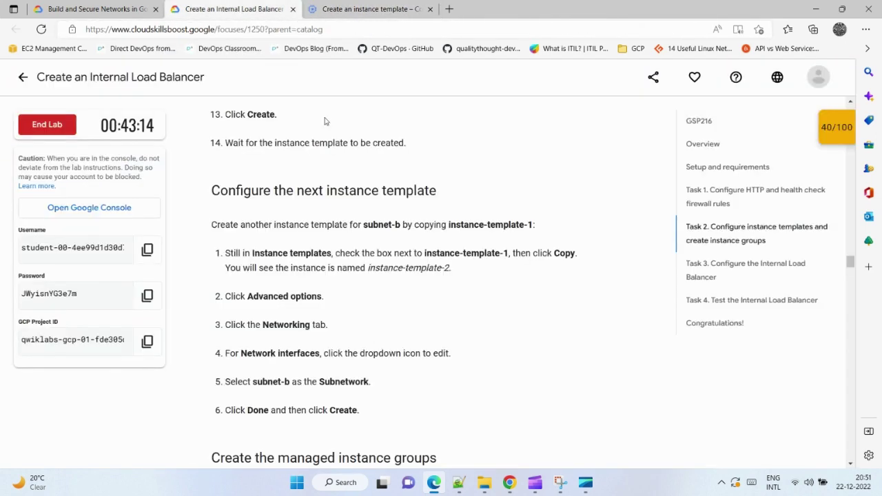
{"action": "scroll", "coordinate": [325, 122], "scroll_direction": "down", "scroll_amount": 3}
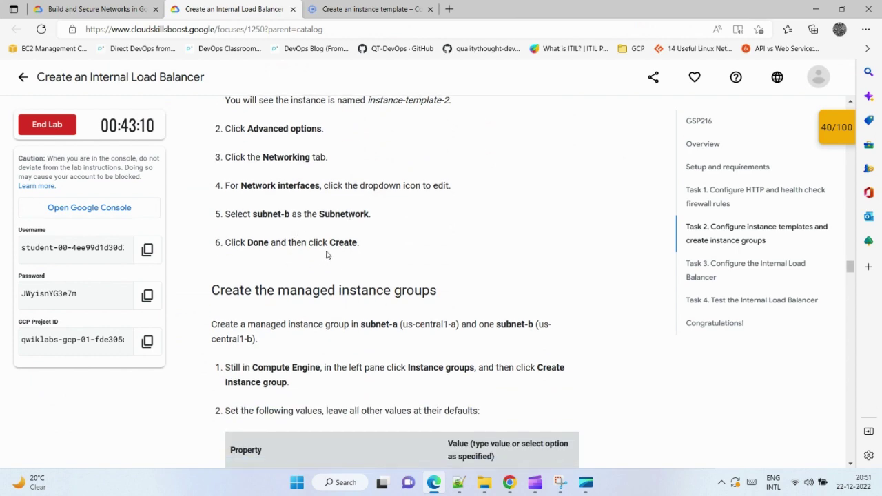
{"action": "scroll", "coordinate": [324, 258], "scroll_direction": "up", "scroll_amount": 1}
{"action": "key", "text": "ctrl+Tab"}
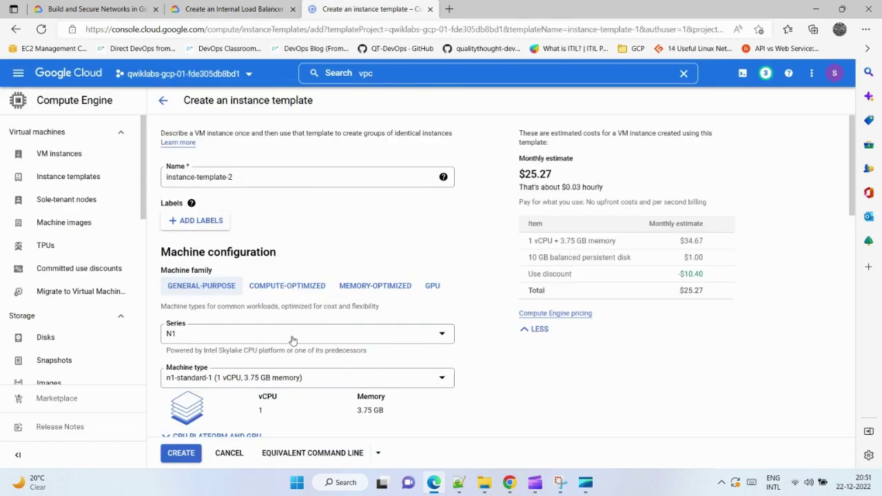
{"action": "scroll", "coordinate": [292, 340], "scroll_direction": "down", "scroll_amount": 10}
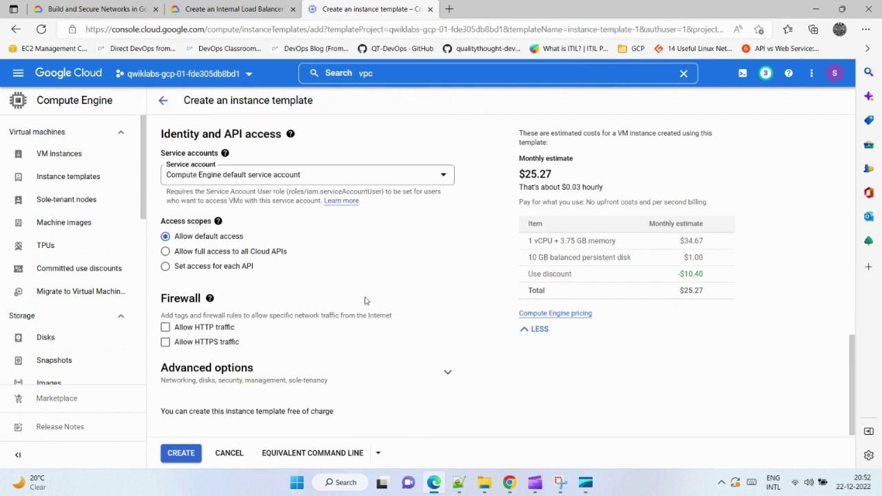
{"action": "left_click", "coordinate": [447, 371]}
{"action": "scroll", "coordinate": [358, 316], "scroll_direction": "down", "scroll_amount": 3}
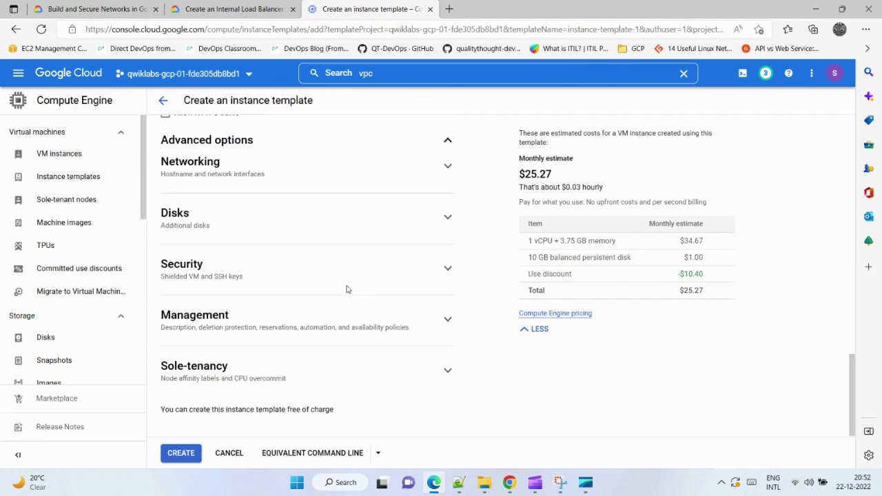
{"action": "left_click", "coordinate": [442, 167]}
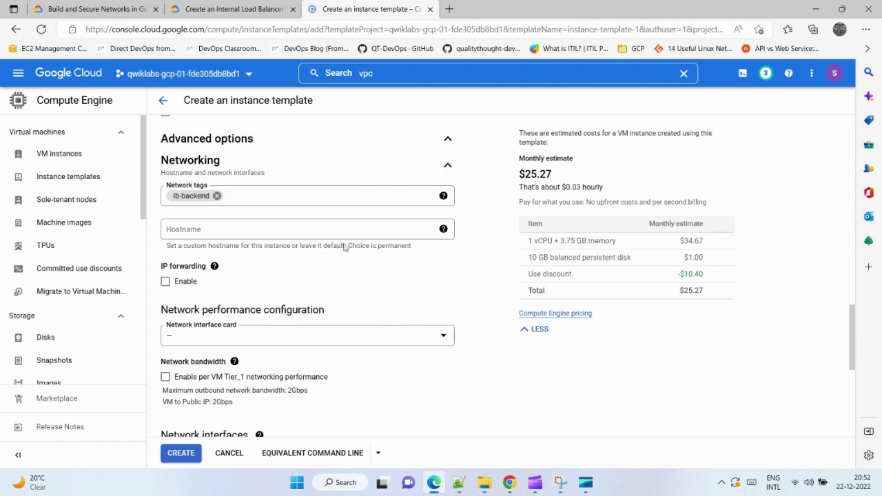
{"action": "scroll", "coordinate": [293, 298], "scroll_direction": "down", "scroll_amount": 3}
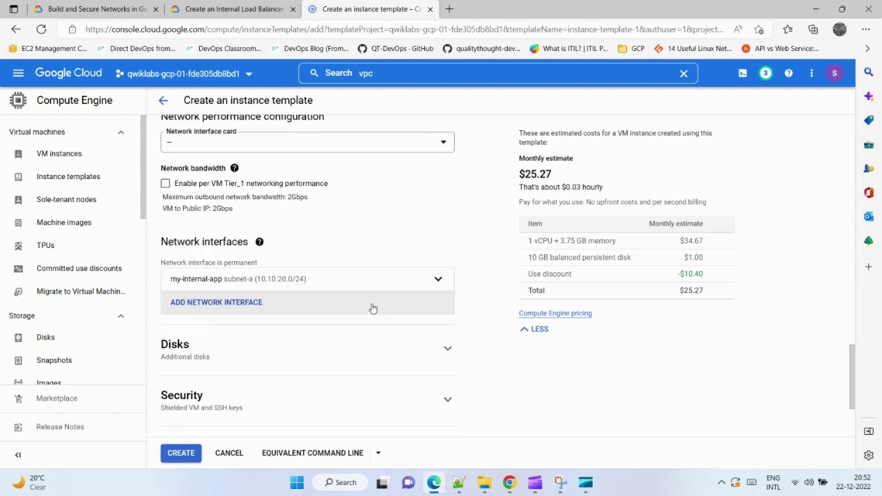
Set the subnetwork of the template's my-internal-app network interface to subnet-b.
{"action": "left_click", "coordinate": [437, 279]}
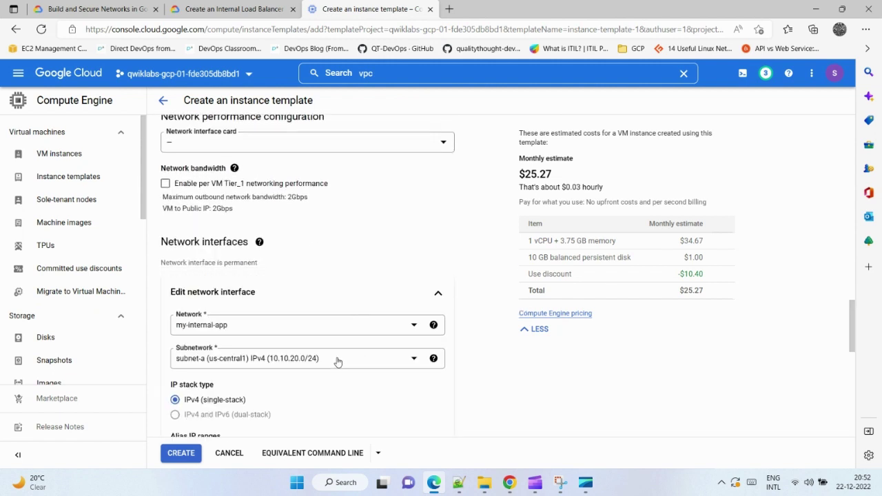
{"action": "left_click", "coordinate": [410, 360]}
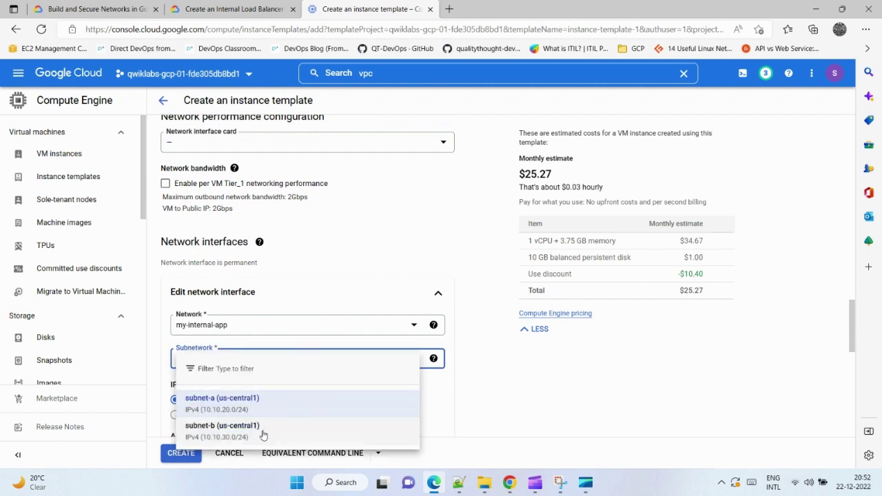
{"action": "left_click", "coordinate": [350, 397]}
{"action": "scroll", "coordinate": [429, 222], "scroll_direction": "down", "scroll_amount": 8}
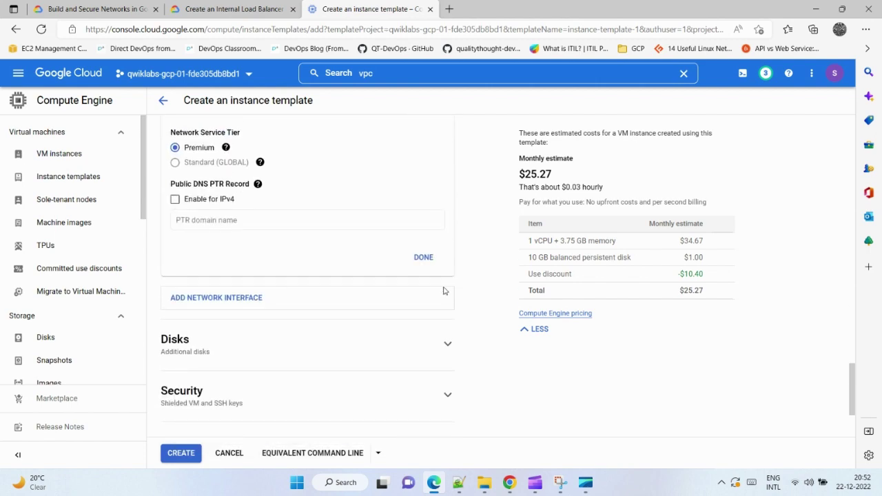
Check the lab's final step for this template and create instance-template-2.
{"action": "left_click", "coordinate": [234, 9]}
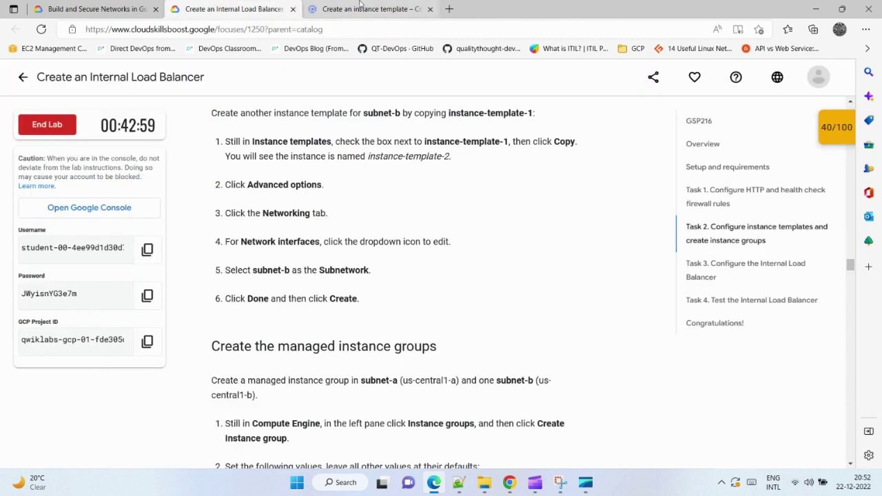
{"action": "left_click", "coordinate": [359, 9]}
{"action": "left_click", "coordinate": [181, 452]}
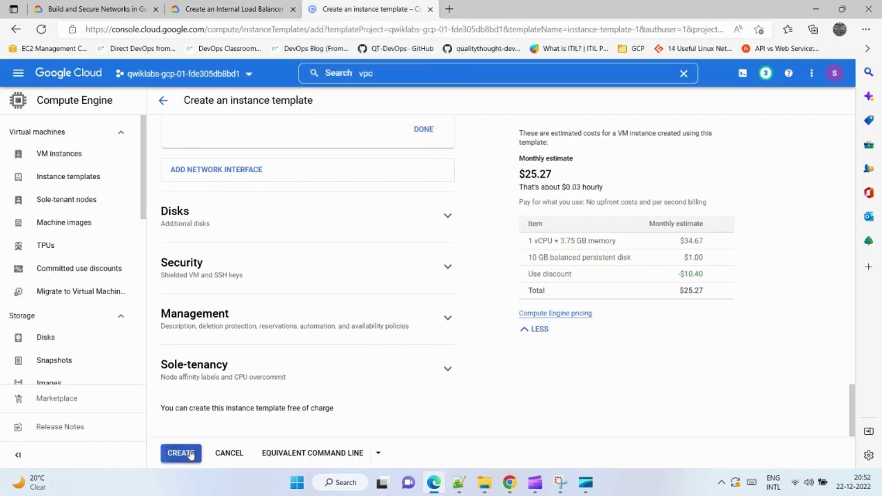
Find the managed instance group settings in the lab instructions and copy the group name instance-group-1.
{"action": "left_click", "coordinate": [251, 10]}
{"action": "scroll", "coordinate": [361, 311], "scroll_direction": "down", "scroll_amount": 2}
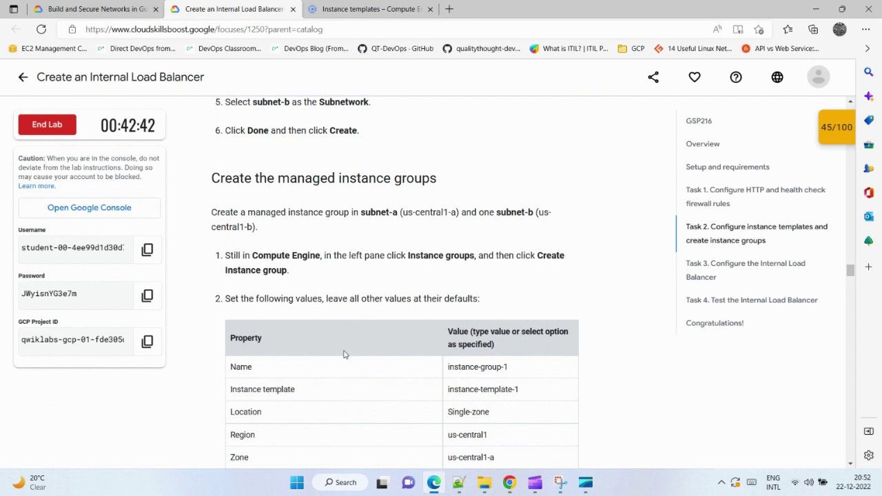
{"action": "scroll", "coordinate": [386, 344], "scroll_direction": "down", "scroll_amount": 1}
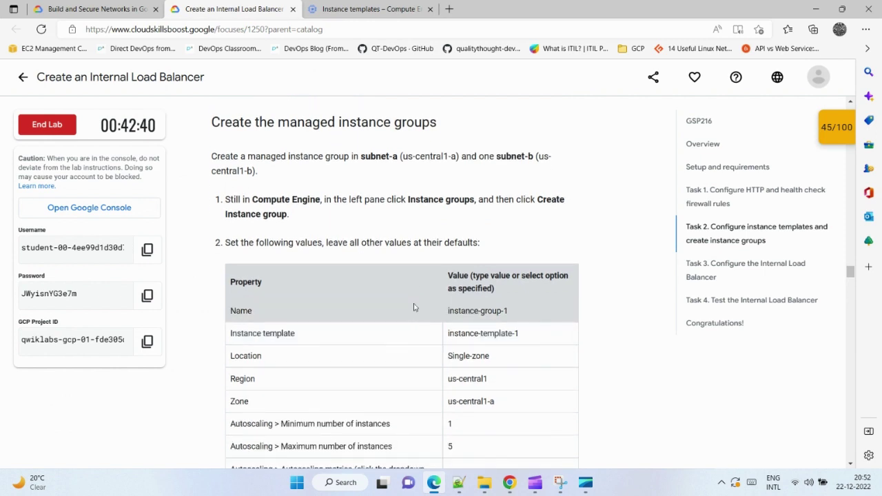
{"action": "scroll", "coordinate": [413, 307], "scroll_direction": "down", "scroll_amount": 1}
{"action": "left_click_drag", "start_coordinate": [513, 255], "coordinate": [448, 255]}
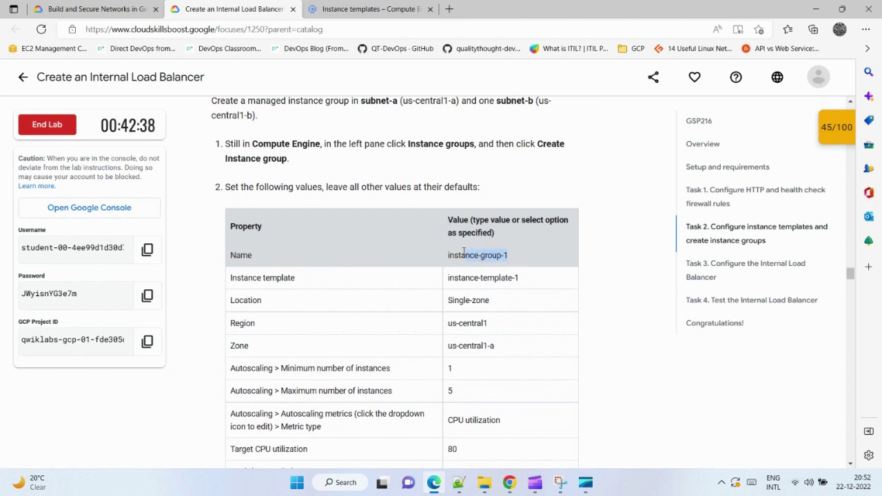
{"action": "left_click_drag", "start_coordinate": [532, 277], "coordinate": [461, 277]}
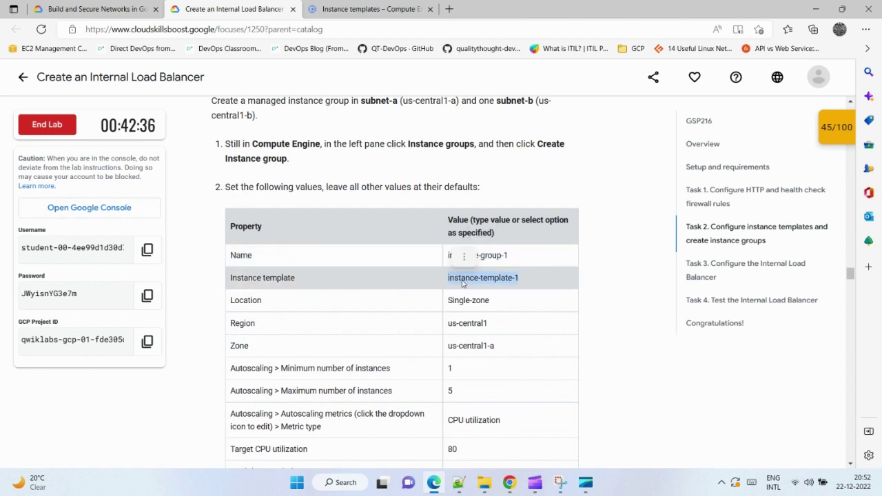
{"action": "left_click_drag", "start_coordinate": [514, 255], "coordinate": [447, 255]}
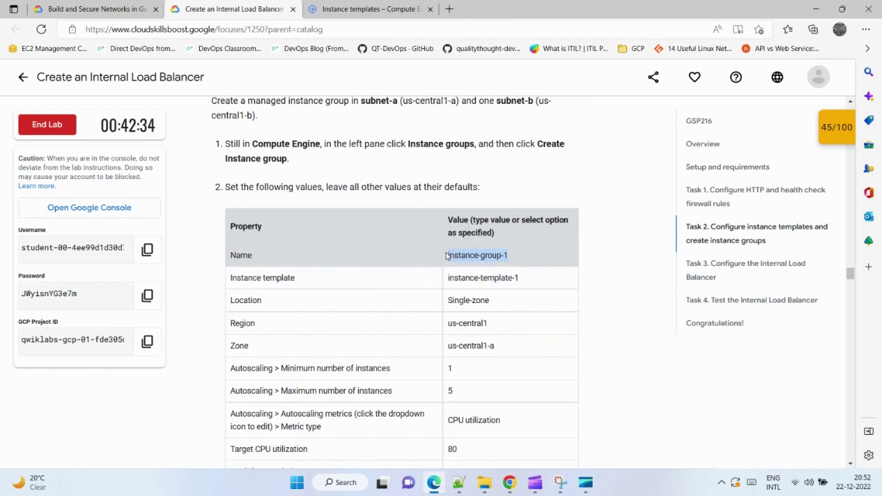
{"action": "right_click", "coordinate": [447, 200]}
{"action": "left_click", "coordinate": [487, 207]}
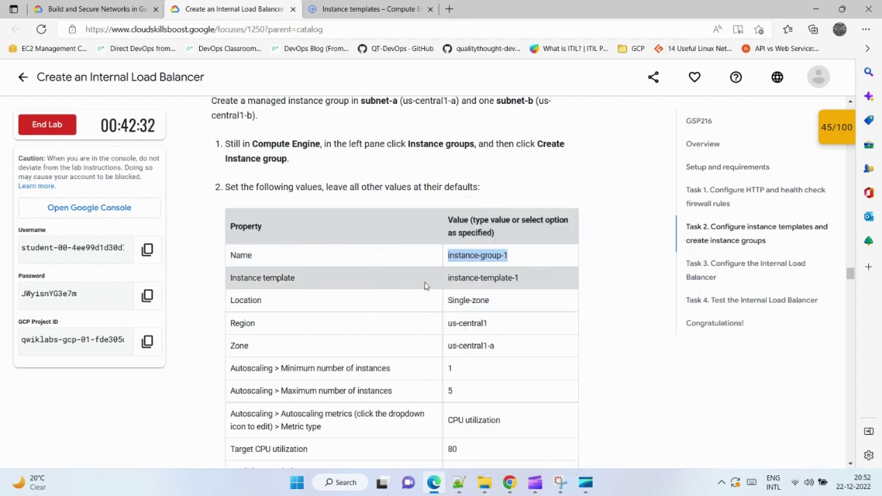
Review the lab's values for the first managed instance group and start creating an instance group in Compute Engine.
{"action": "scroll", "coordinate": [423, 285], "scroll_direction": "up", "scroll_amount": 1}
{"action": "scroll", "coordinate": [425, 287], "scroll_direction": "down", "scroll_amount": 4}
{"action": "scroll", "coordinate": [425, 286], "scroll_direction": "down", "scroll_amount": 3}
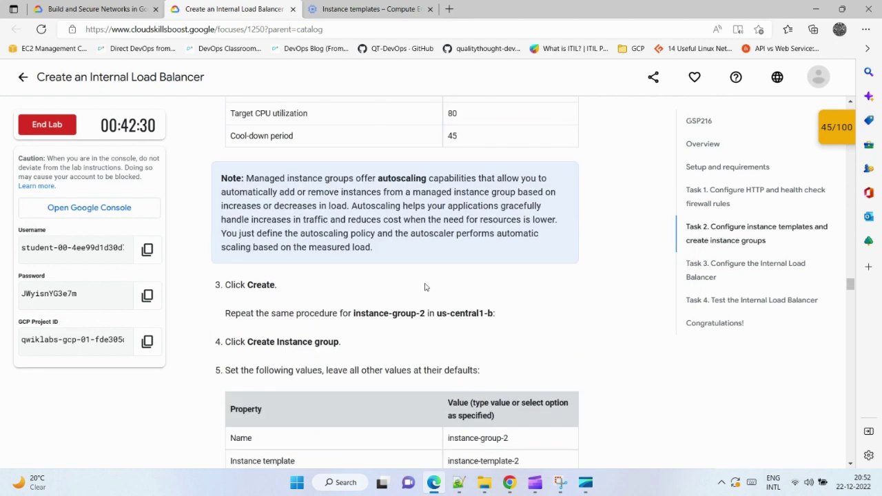
{"action": "scroll", "coordinate": [424, 285], "scroll_direction": "up", "scroll_amount": 3}
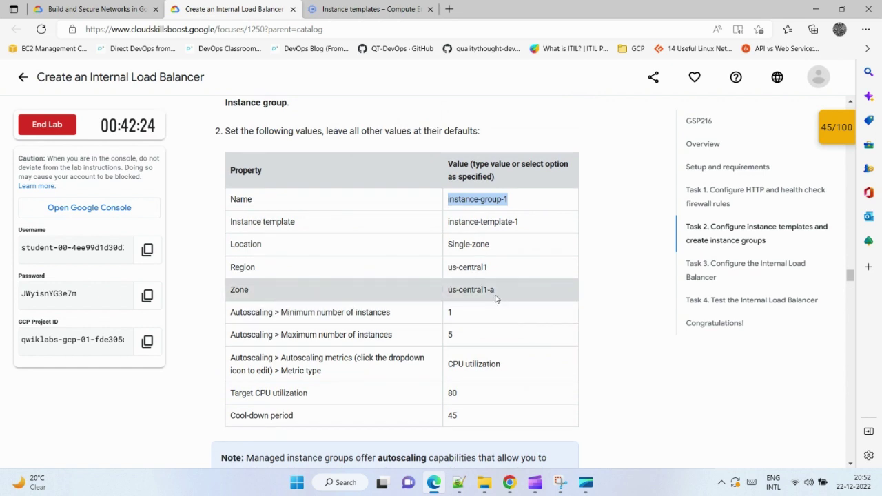
{"action": "left_click", "coordinate": [365, 9]}
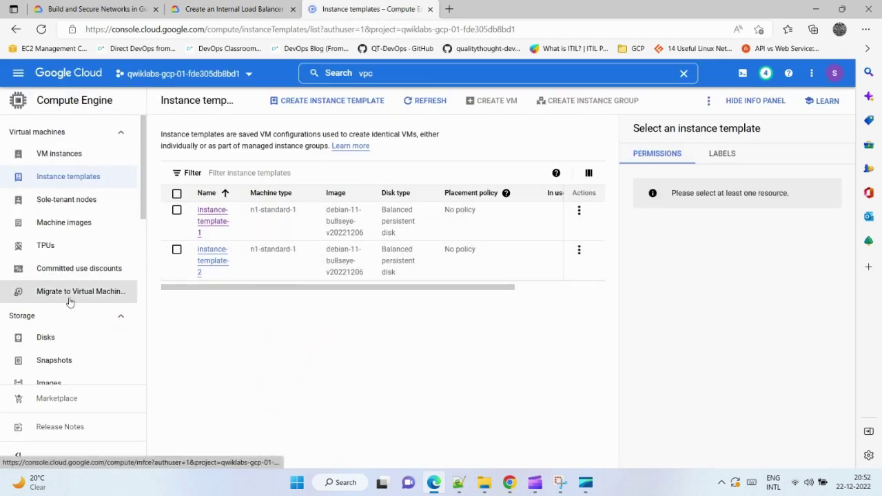
{"action": "scroll", "coordinate": [69, 302], "scroll_direction": "down", "scroll_amount": 2}
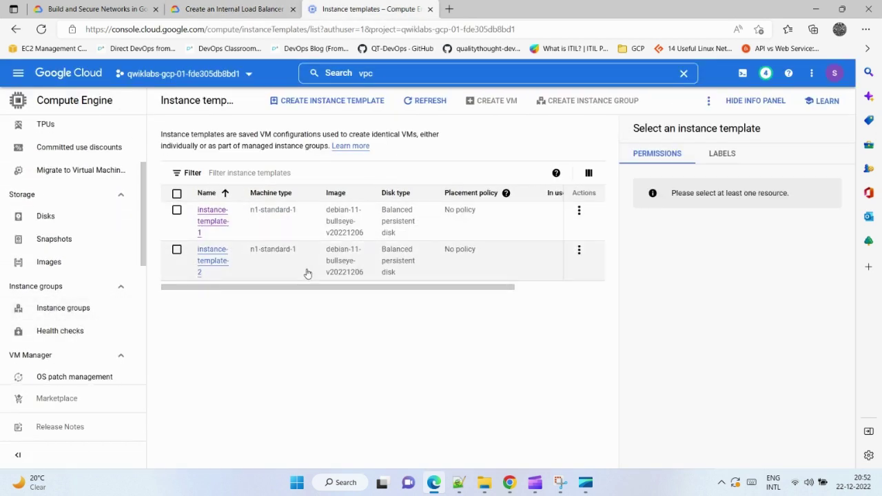
{"action": "left_click", "coordinate": [61, 308]}
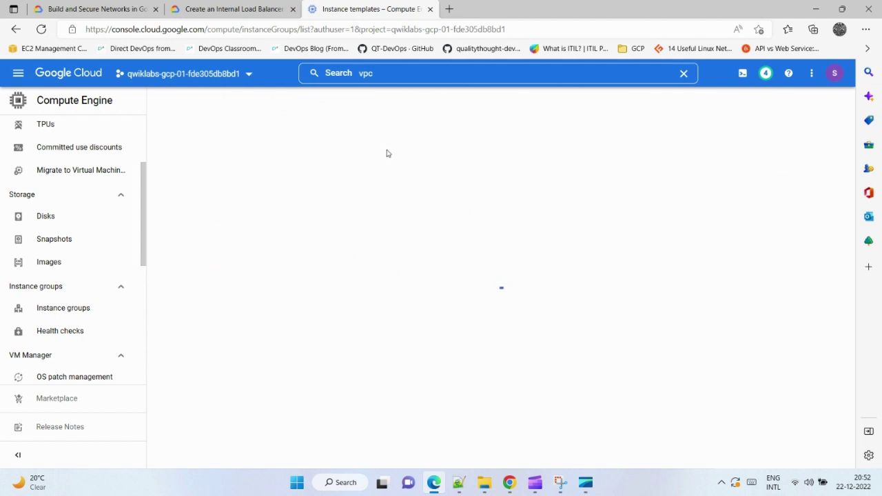
{"action": "left_click", "coordinate": [522, 355]}
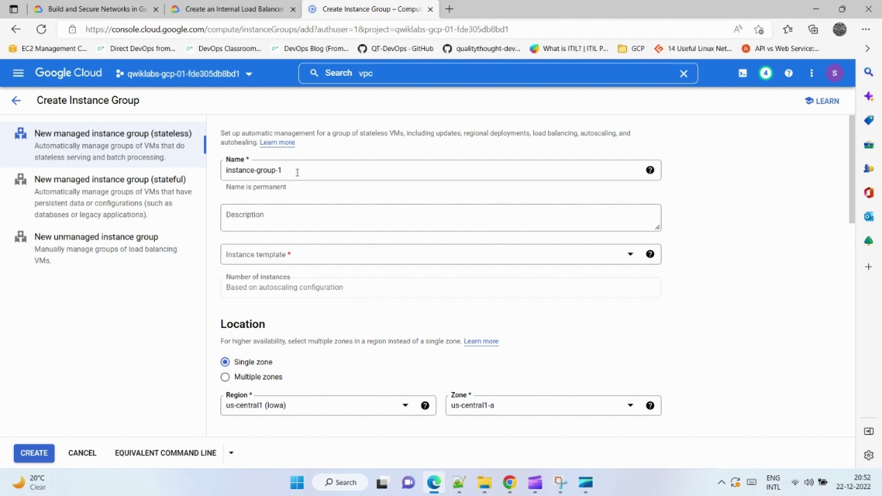
Keep the name instance-group-1 and choose instance-template-1 as the group's instance template.
{"action": "left_click_drag", "start_coordinate": [297, 172], "coordinate": [211, 173]}
{"action": "key", "text": "Right"}
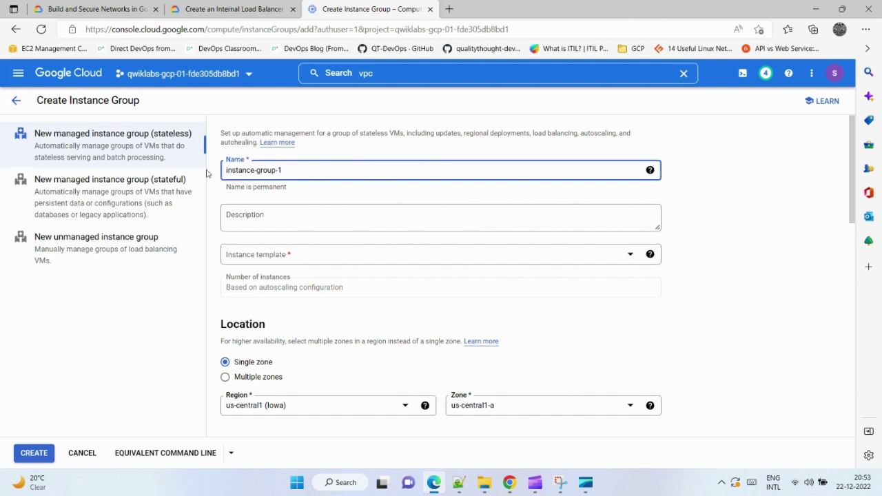
{"action": "left_click", "coordinate": [600, 255]}
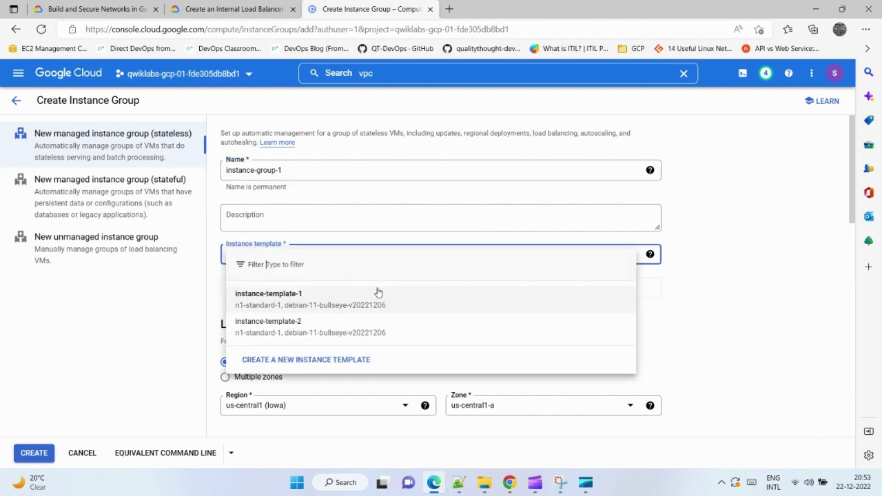
{"action": "left_click", "coordinate": [397, 296]}
{"action": "scroll", "coordinate": [419, 200], "scroll_direction": "down", "scroll_amount": 2}
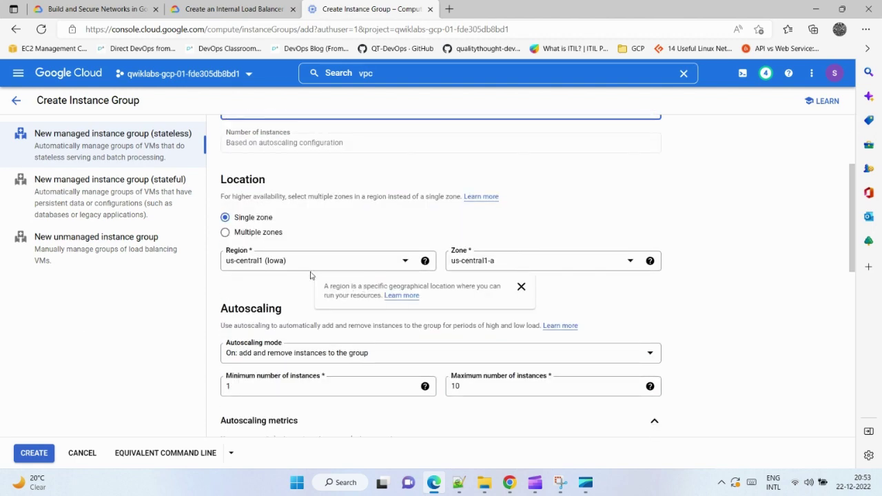
{"action": "left_click", "coordinate": [256, 232]}
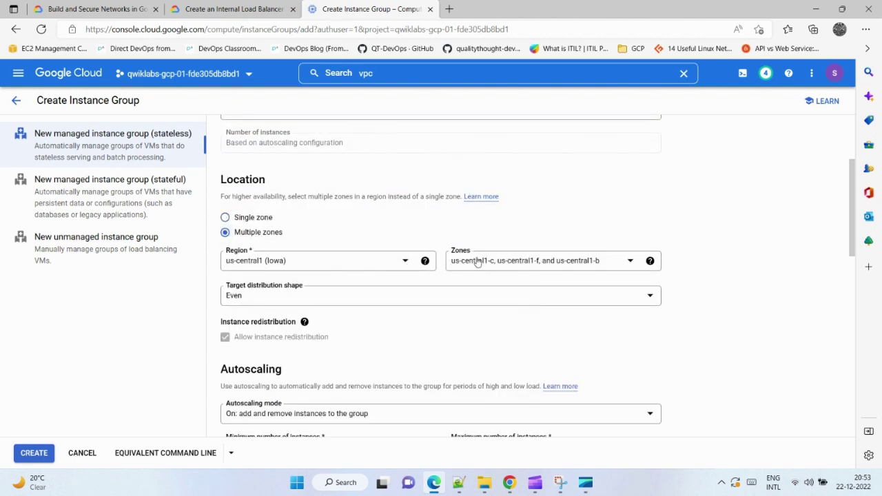
{"action": "left_click", "coordinate": [254, 8]}
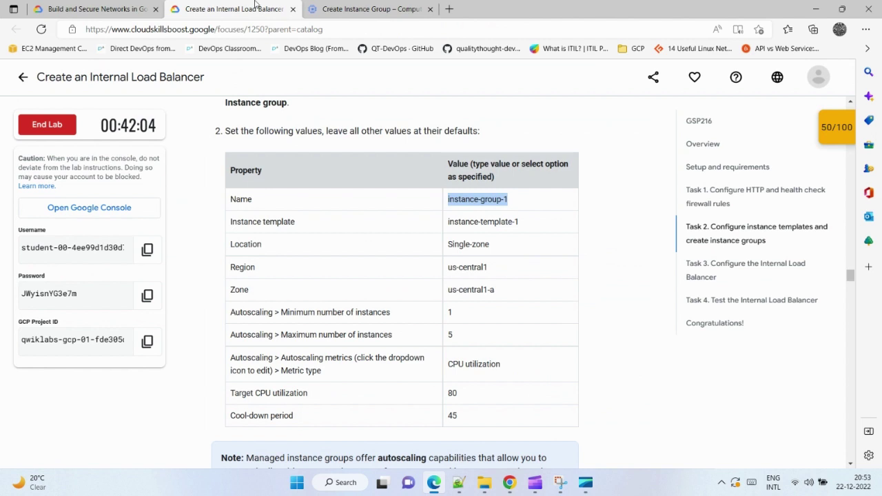
{"action": "left_click", "coordinate": [362, 5]}
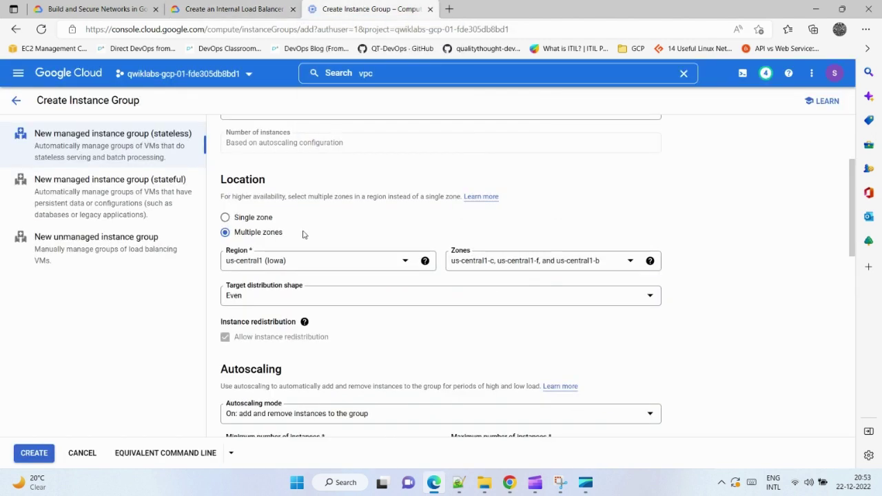
{"action": "left_click", "coordinate": [255, 218]}
Set the instance group's zone to us-central1-a, checking the choice against the lab's table.
{"action": "left_click", "coordinate": [504, 266]}
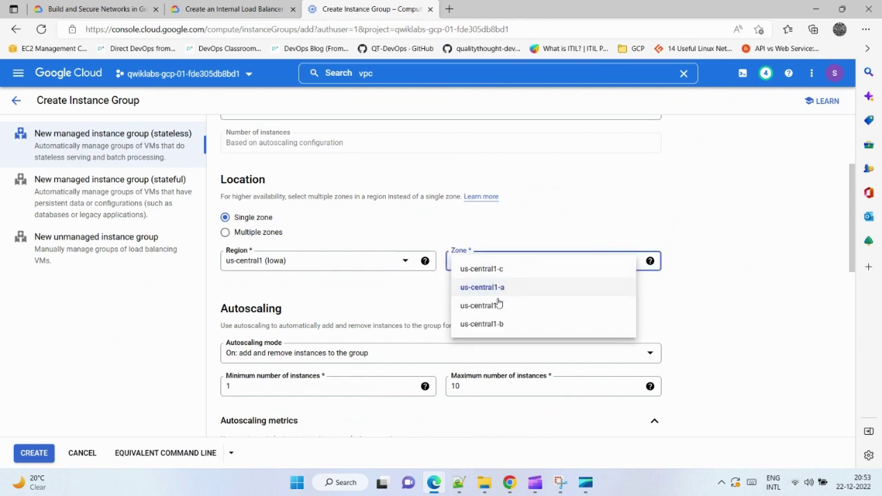
{"action": "left_click", "coordinate": [491, 286]}
{"action": "left_click", "coordinate": [258, 5]}
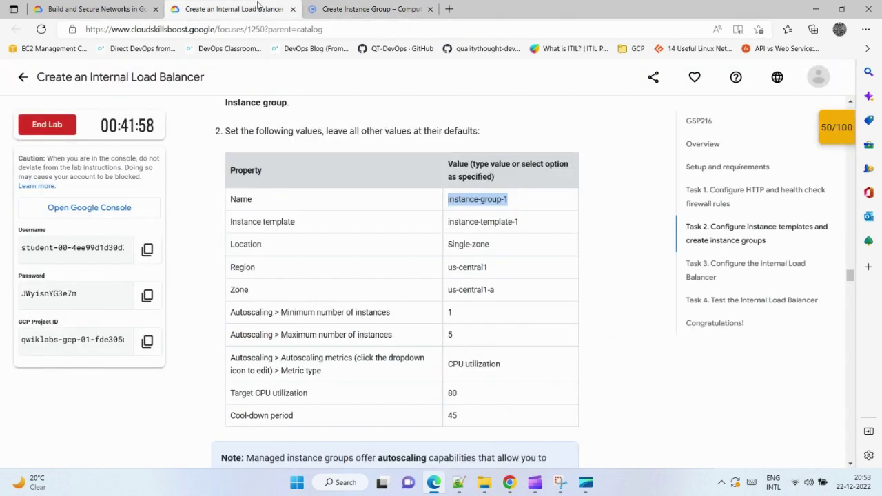
{"action": "left_click", "coordinate": [365, 9]}
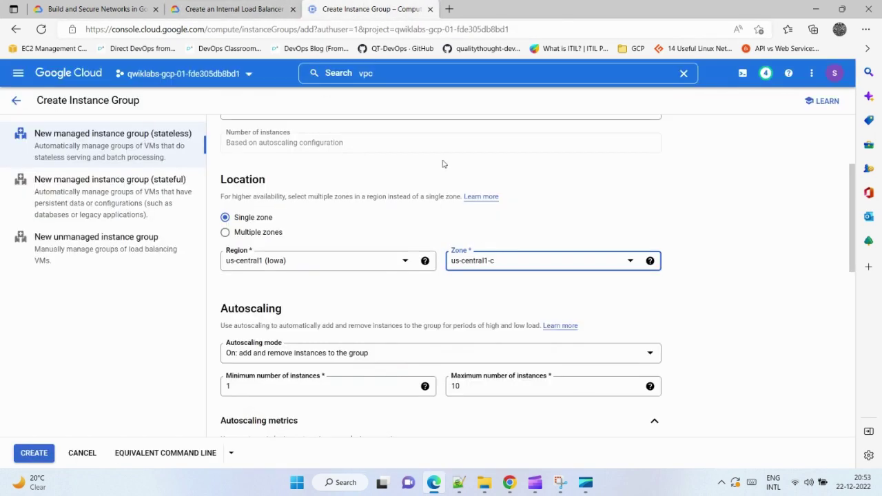
{"action": "left_click", "coordinate": [491, 266]}
{"action": "left_click", "coordinate": [492, 287]}
Check the lab's autoscaling values for instance-group-1 and return to the instance group form.
{"action": "left_click", "coordinate": [254, 9]}
{"action": "scroll", "coordinate": [413, 252], "scroll_direction": "down", "scroll_amount": 1}
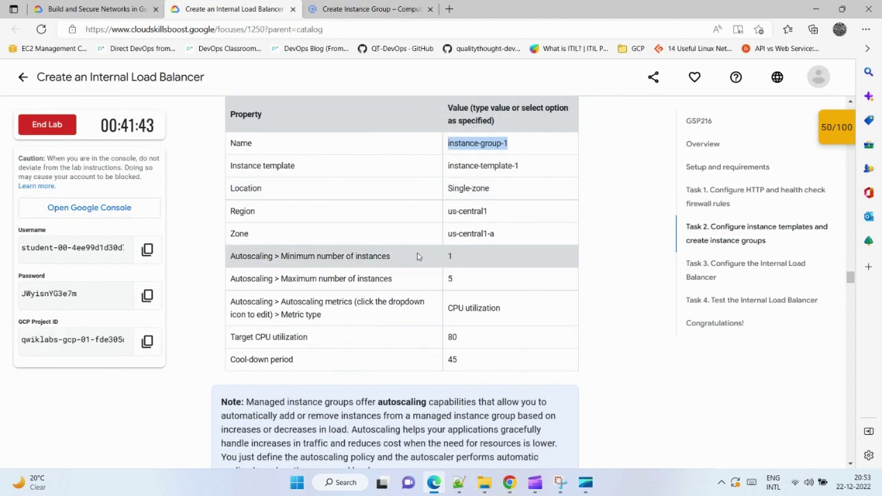
{"action": "left_click", "coordinate": [350, 6]}
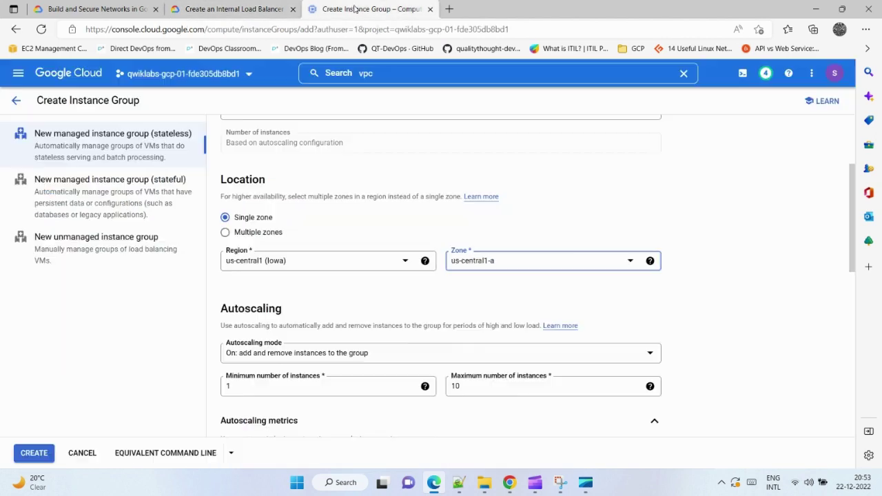
Set instance-group-1's maximum number of instances to 5, checking the lab's autoscaling values.
{"action": "double_click", "coordinate": [477, 387]}
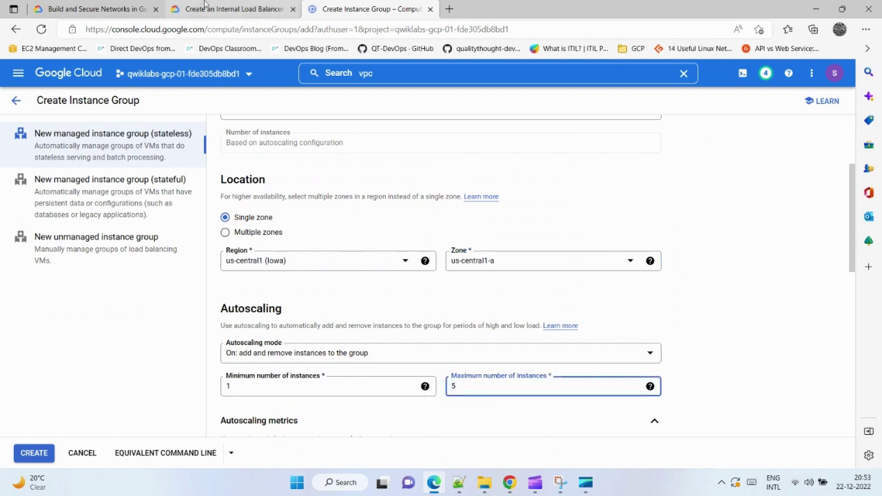
{"action": "left_click", "coordinate": [248, 9]}
{"action": "scroll", "coordinate": [428, 295], "scroll_direction": "down", "scroll_amount": 2}
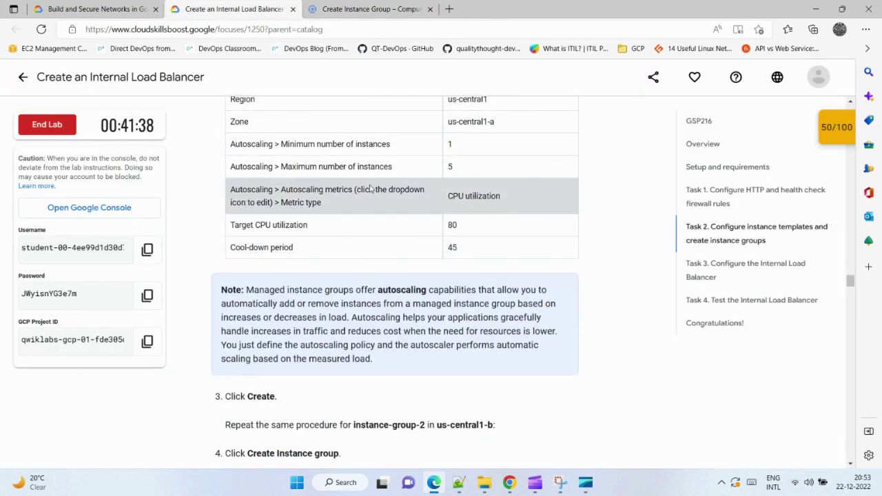
{"action": "left_click", "coordinate": [358, 9]}
{"action": "type", "text": "5"}
Edit the CPU utilization autoscaling metric of instance-group-1 and set its target CPU utilization to 80%.
{"action": "scroll", "coordinate": [346, 390], "scroll_direction": "down", "scroll_amount": 2}
{"action": "scroll", "coordinate": [346, 390], "scroll_direction": "down", "scroll_amount": 1}
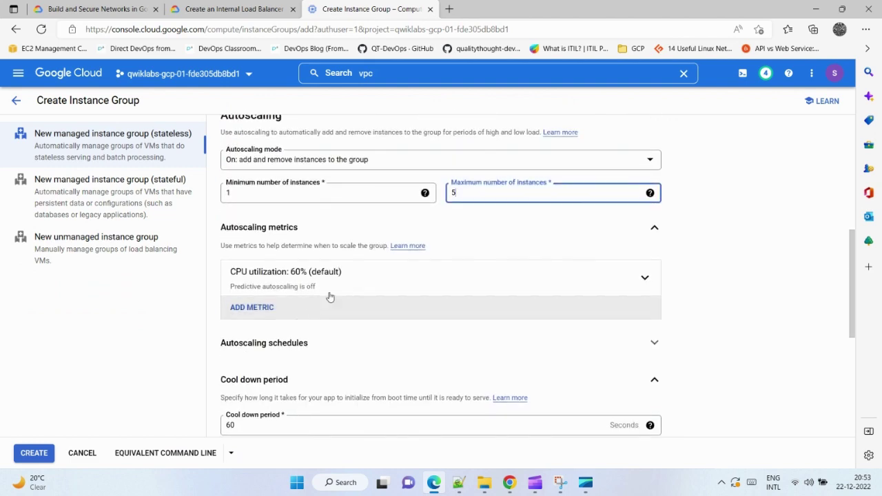
{"action": "left_click", "coordinate": [354, 289]}
{"action": "left_click_drag", "start_coordinate": [265, 355], "coordinate": [213, 355]}
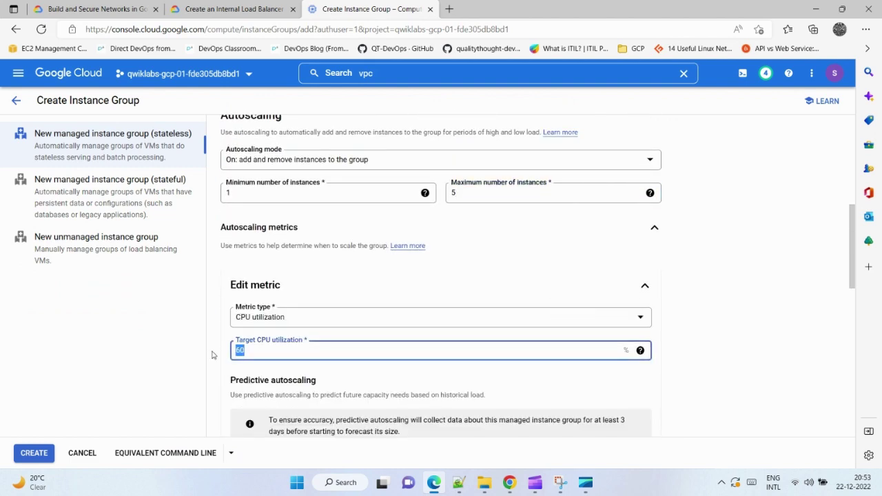
{"action": "type", "text": "80"}
Set the cool down period of instance-group-1 to 45 seconds and review the autoscaling settings.
{"action": "scroll", "coordinate": [300, 323], "scroll_direction": "down", "scroll_amount": 3}
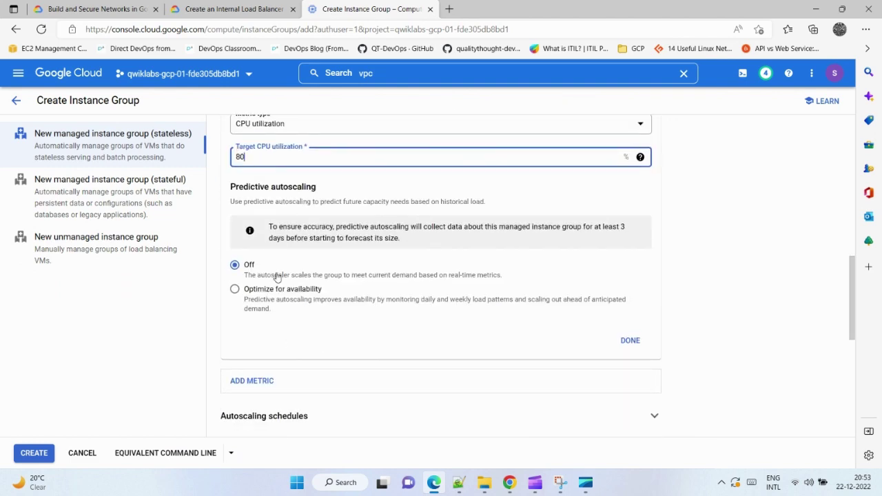
{"action": "scroll", "coordinate": [335, 349], "scroll_direction": "down", "scroll_amount": 3}
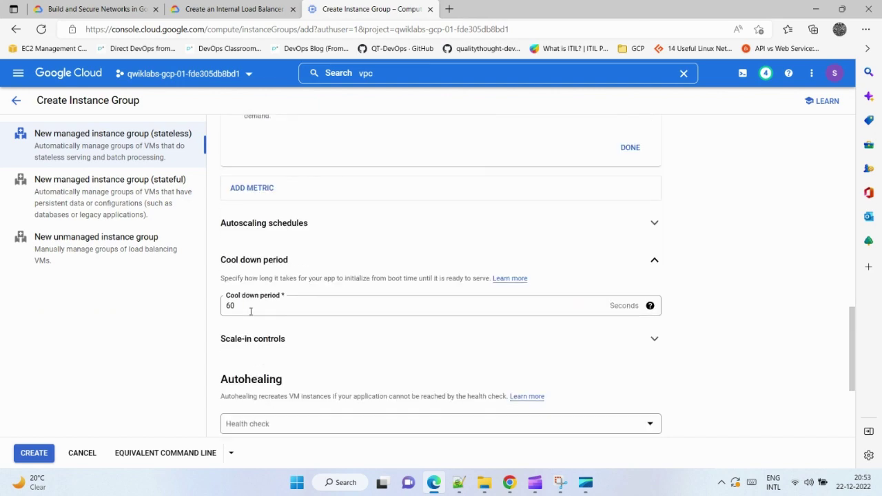
{"action": "double_click", "coordinate": [251, 311]}
{"action": "scroll", "coordinate": [335, 285], "scroll_direction": "up", "scroll_amount": 10}
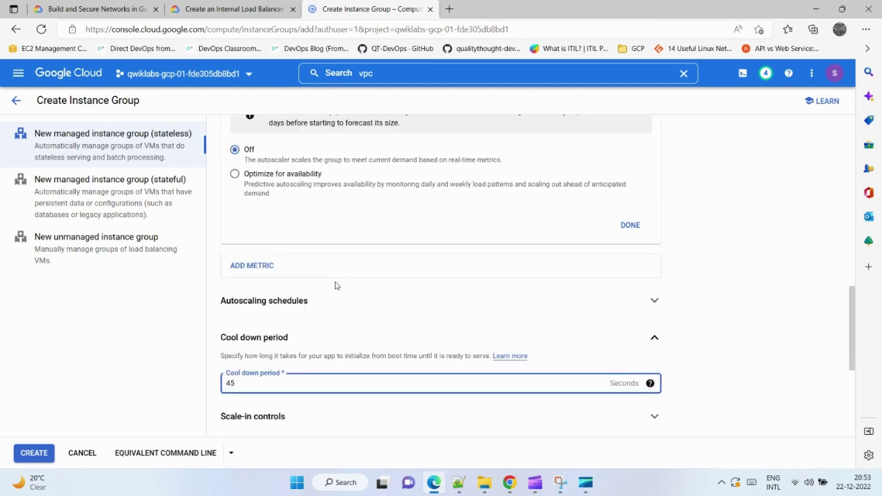
{"action": "scroll", "coordinate": [347, 272], "scroll_direction": "down", "scroll_amount": 10}
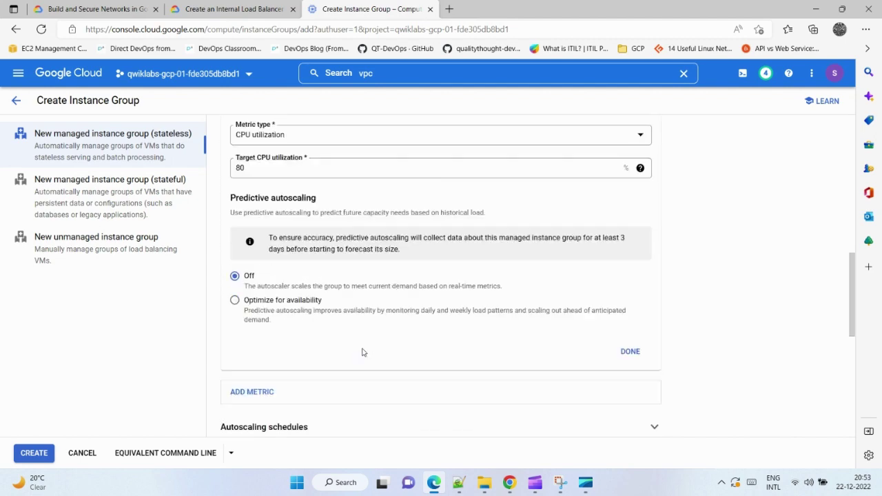
{"action": "scroll", "coordinate": [360, 347], "scroll_direction": "up", "scroll_amount": 5}
{"action": "scroll", "coordinate": [362, 343], "scroll_direction": "down", "scroll_amount": 5}
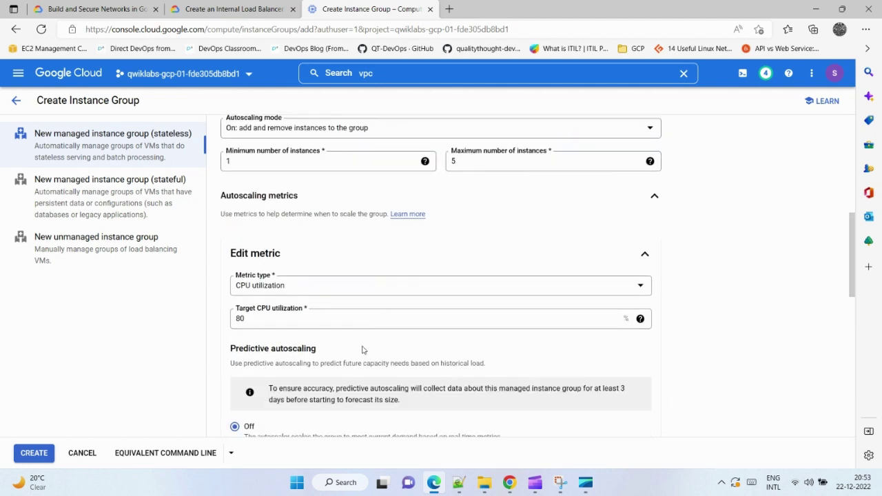
Check the settings against the lab's table and create instance-group-1.
{"action": "left_click", "coordinate": [281, 8]}
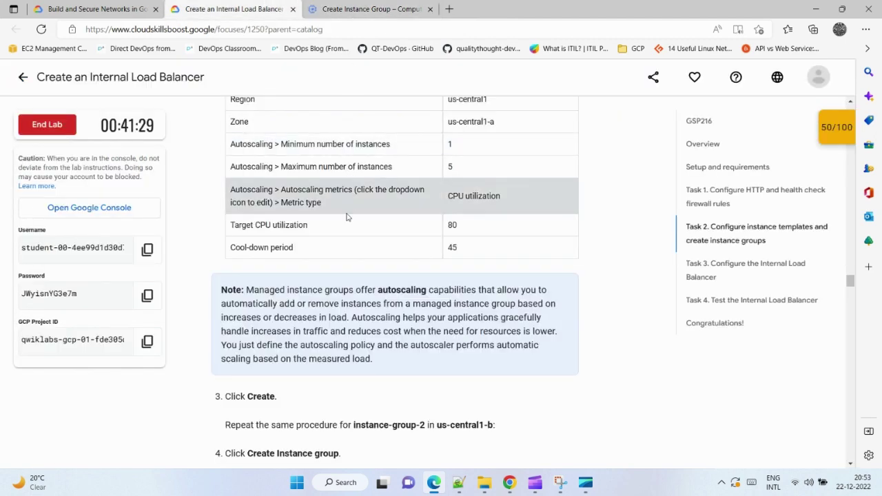
{"action": "scroll", "coordinate": [331, 199], "scroll_direction": "down", "scroll_amount": 3}
{"action": "left_click", "coordinate": [372, 9]}
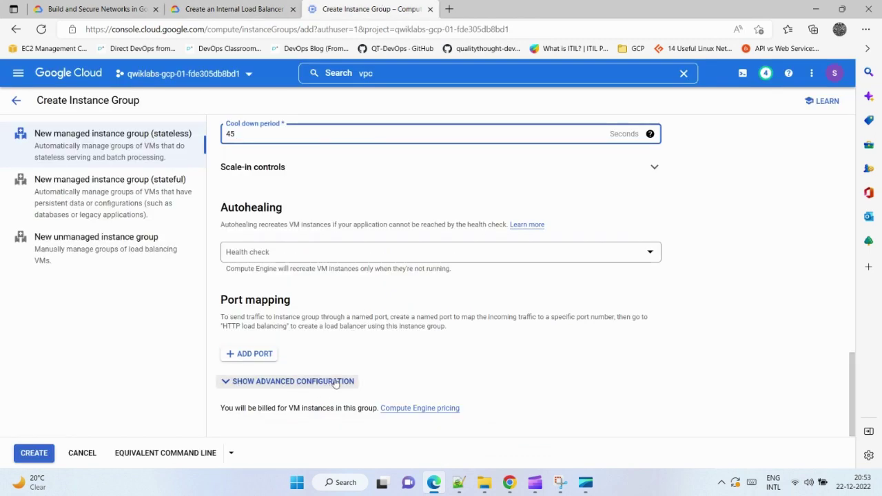
{"action": "left_click", "coordinate": [34, 456]}
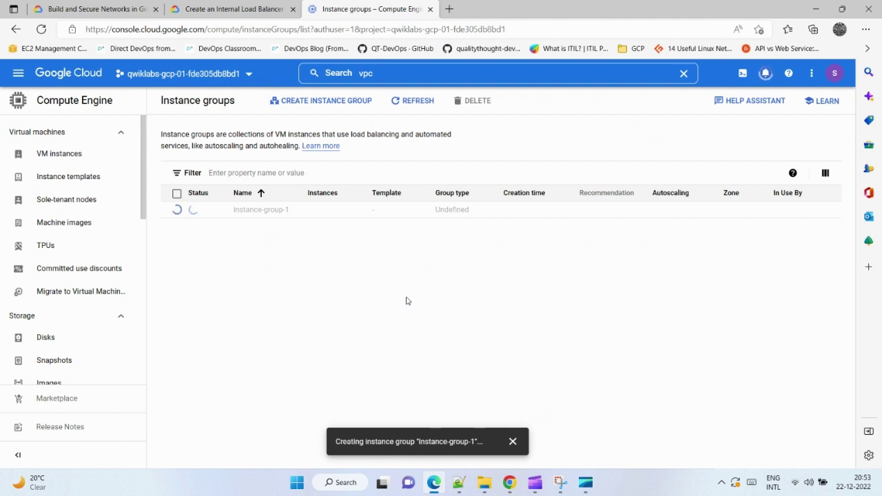
Start a second managed instance group, name it instance-group-2 as the lab specifies, and choose instance-template-2 as its template.
{"action": "left_click", "coordinate": [336, 104]}
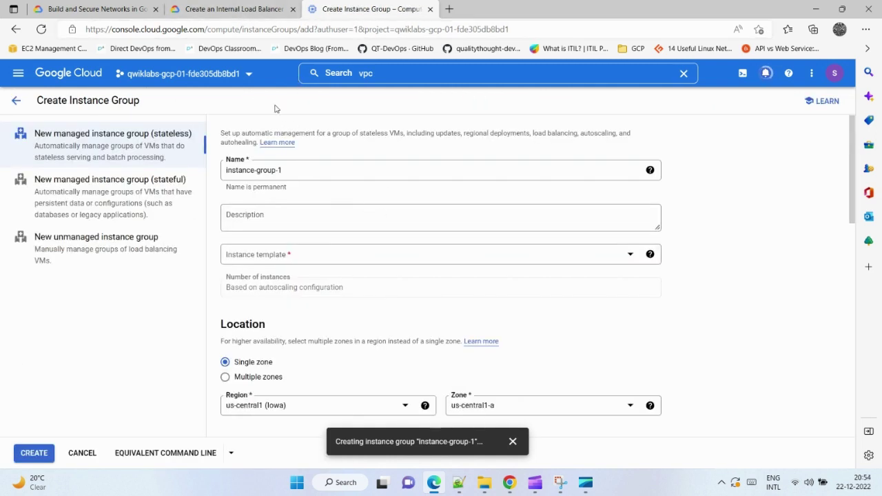
{"action": "left_click", "coordinate": [256, 9]}
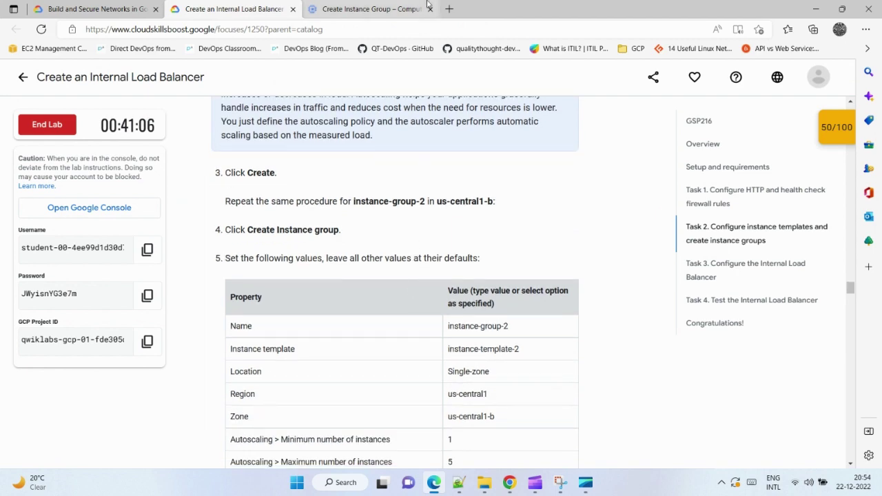
{"action": "left_click", "coordinate": [365, 9]}
{"action": "left_click", "coordinate": [297, 170]}
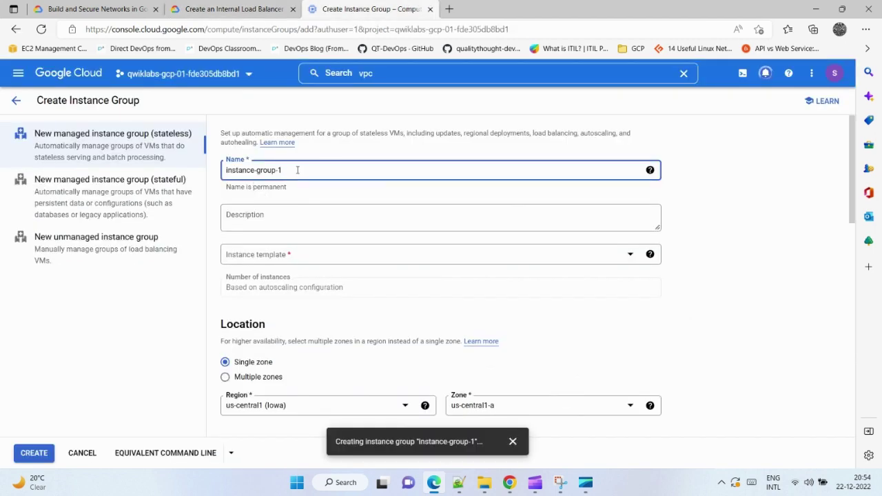
{"action": "left_click", "coordinate": [414, 255]}
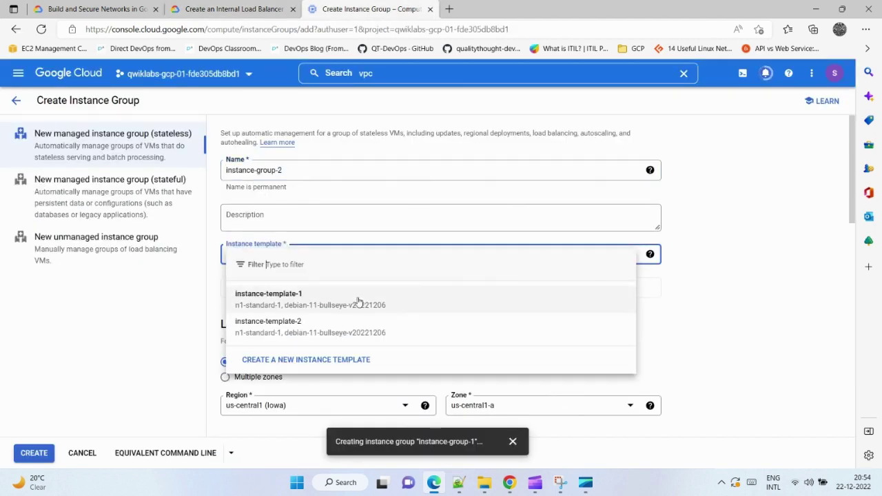
{"action": "left_click", "coordinate": [315, 334]}
Following the lab's table, set instance-group-2's maximum number of instances to 5 and its zone to us-central1-b.
{"action": "scroll", "coordinate": [446, 303], "scroll_direction": "down", "scroll_amount": 1}
{"action": "scroll", "coordinate": [446, 304], "scroll_direction": "down", "scroll_amount": 1}
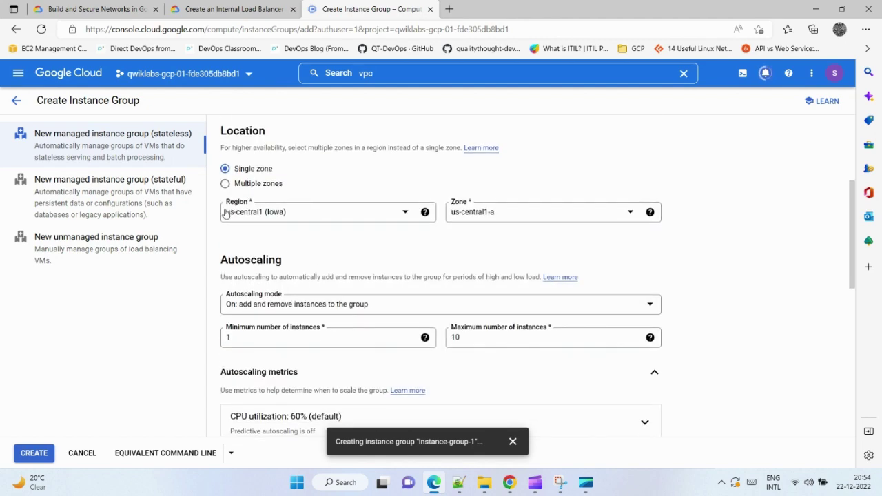
{"action": "left_click", "coordinate": [234, 9]}
{"action": "scroll", "coordinate": [501, 310], "scroll_direction": "down", "scroll_amount": 1}
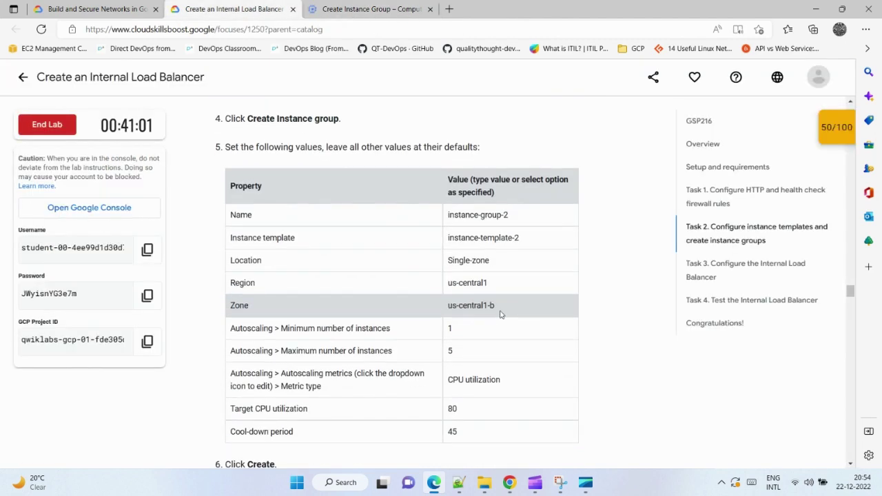
{"action": "scroll", "coordinate": [501, 313], "scroll_direction": "up", "scroll_amount": 1}
{"action": "scroll", "coordinate": [502, 315], "scroll_direction": "down", "scroll_amount": 3}
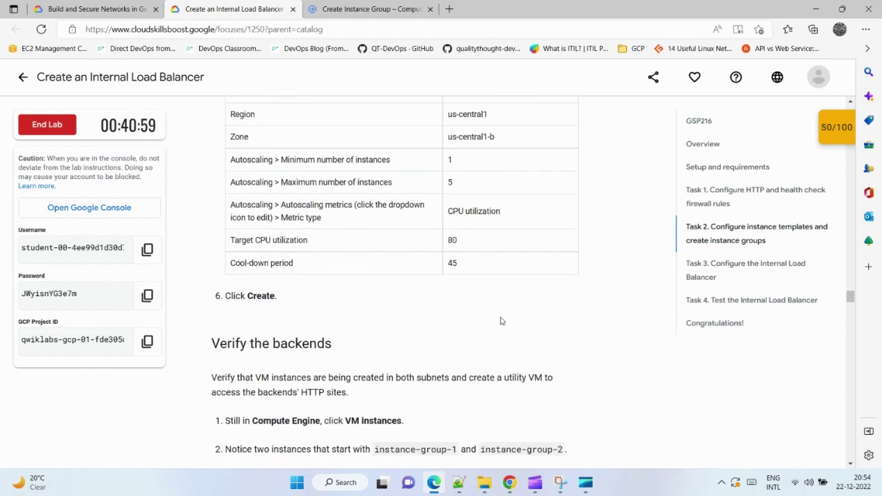
{"action": "left_click", "coordinate": [418, 7]}
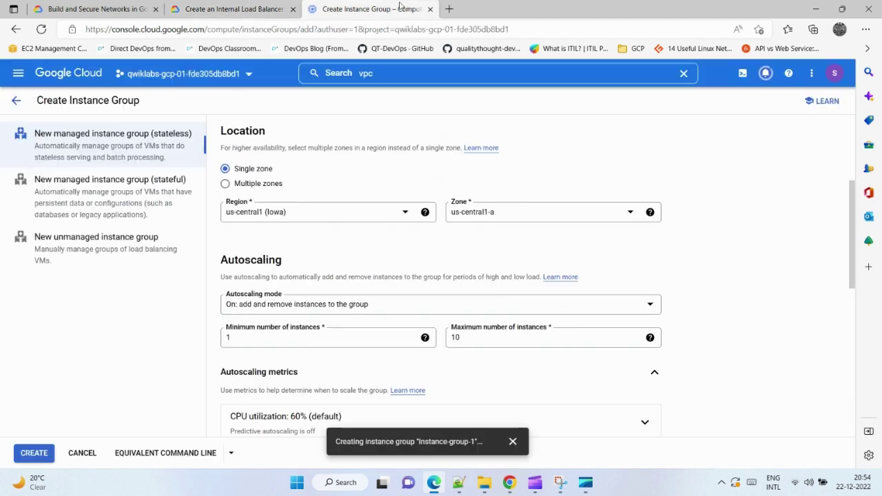
{"action": "double_click", "coordinate": [464, 337]}
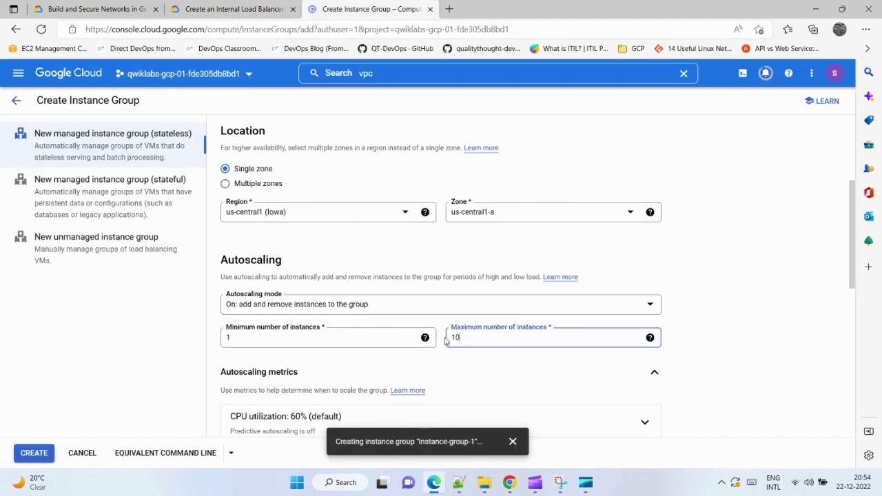
{"action": "left_click", "coordinate": [522, 206]}
{"action": "left_click", "coordinate": [496, 276]}
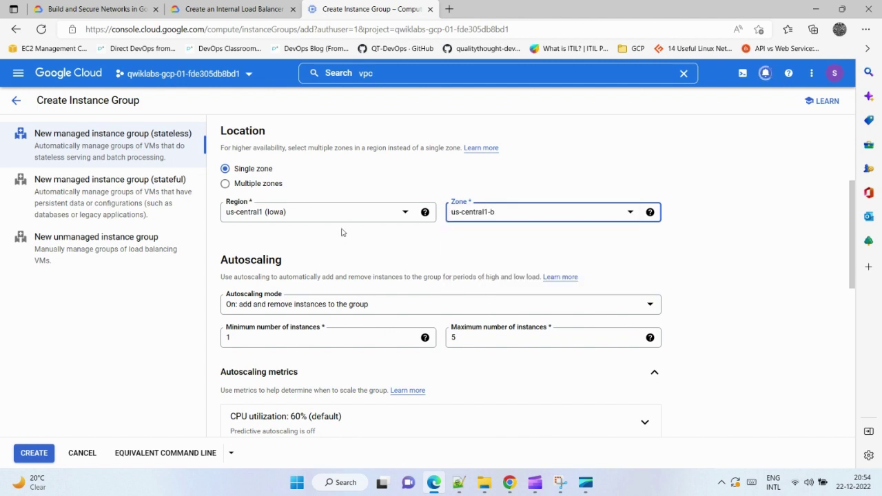
Edit the CPU utilization autoscaling metric of instance-group-2 and set its target CPU utilization to 80%.
{"action": "scroll", "coordinate": [357, 289], "scroll_direction": "down", "scroll_amount": 2}
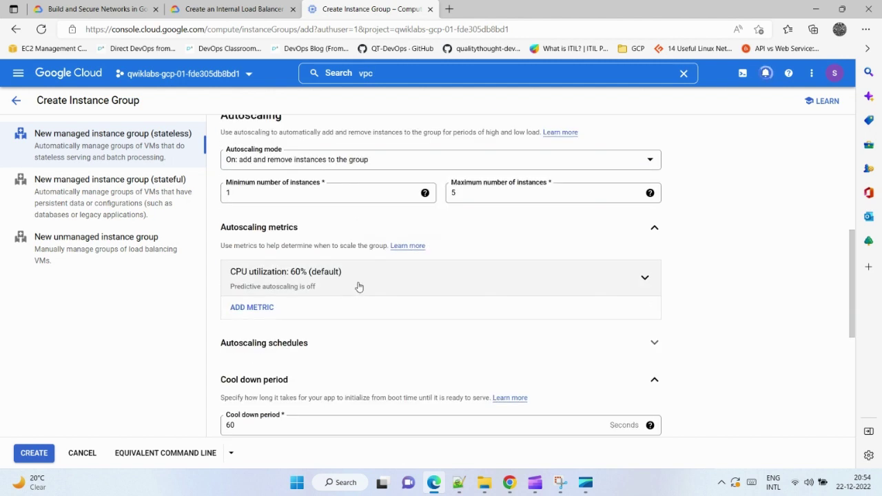
{"action": "left_click", "coordinate": [368, 284]}
{"action": "double_click", "coordinate": [291, 353]}
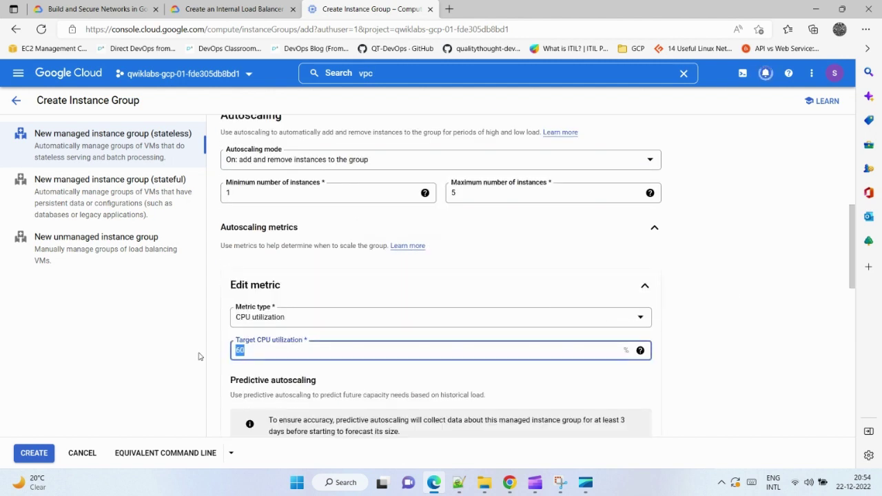
{"action": "type", "text": "80"}
Review the lab's table of values for instance-group-2 and return to the instance group form.
{"action": "left_click", "coordinate": [249, 5]}
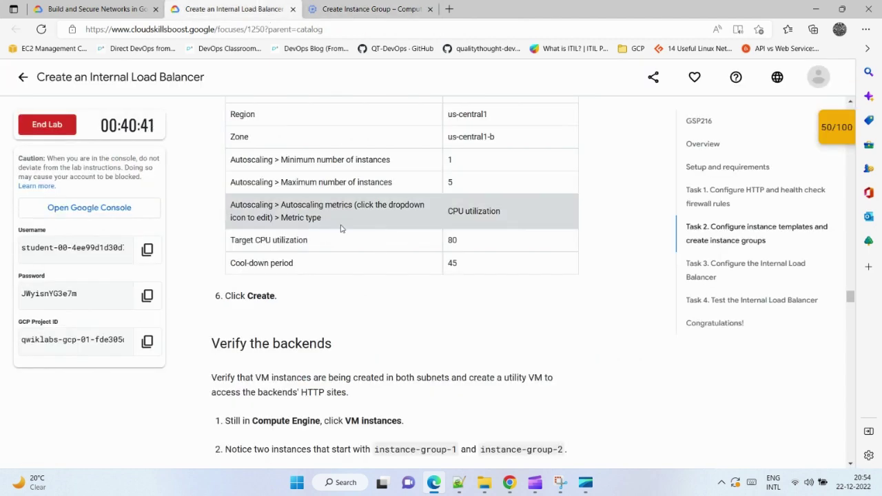
{"action": "scroll", "coordinate": [387, 260], "scroll_direction": "up", "scroll_amount": 4}
{"action": "scroll", "coordinate": [390, 261], "scroll_direction": "up", "scroll_amount": 3}
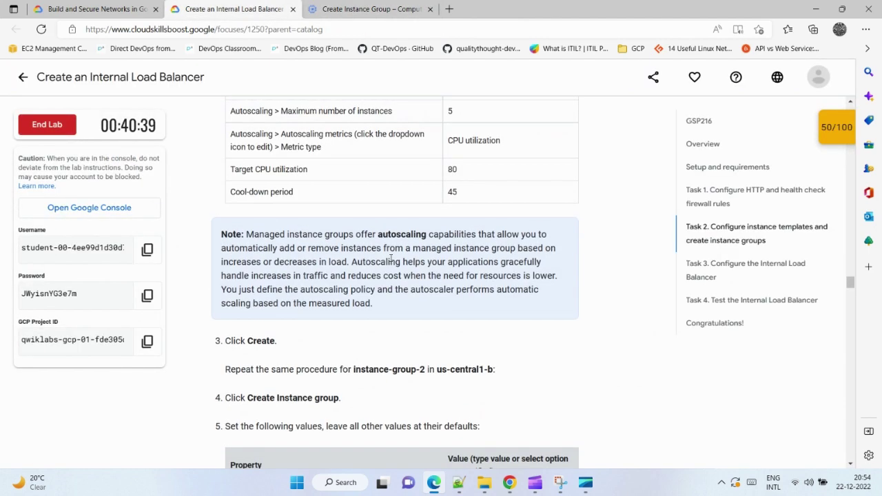
{"action": "scroll", "coordinate": [390, 262], "scroll_direction": "down", "scroll_amount": 6}
{"action": "scroll", "coordinate": [418, 294], "scroll_direction": "up", "scroll_amount": 4}
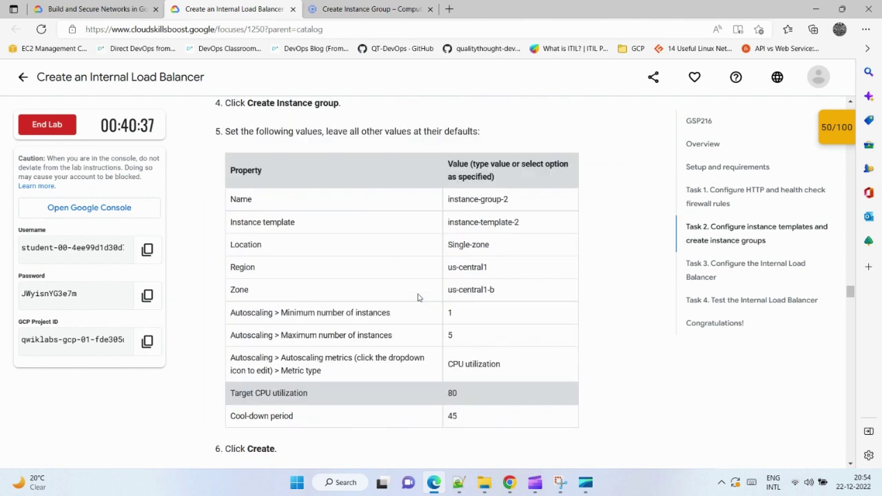
{"action": "scroll", "coordinate": [418, 293], "scroll_direction": "down", "scroll_amount": 2}
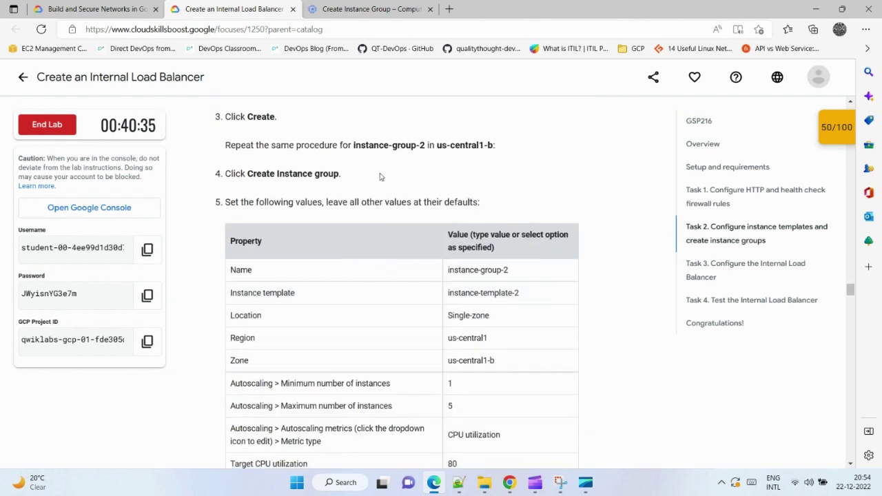
{"action": "left_click", "coordinate": [348, 4]}
Set the cool down period of instance-group-2 to 45 seconds, review the form and create the group.
{"action": "scroll", "coordinate": [394, 291], "scroll_direction": "up", "scroll_amount": 3}
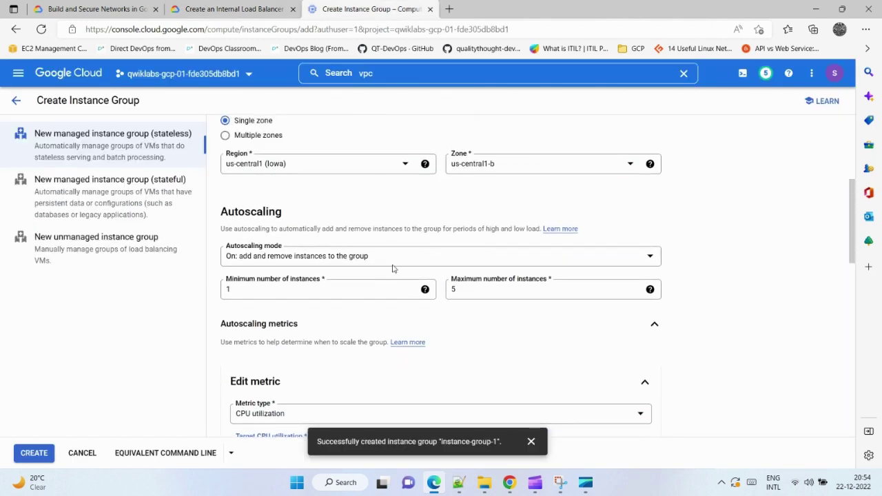
{"action": "scroll", "coordinate": [398, 254], "scroll_direction": "down", "scroll_amount": 9}
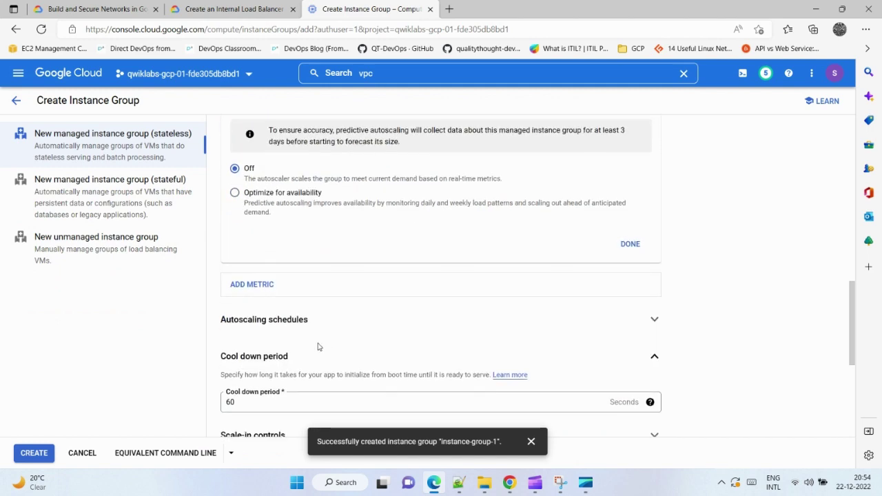
{"action": "double_click", "coordinate": [243, 259]}
{"action": "type", "text": "4"}
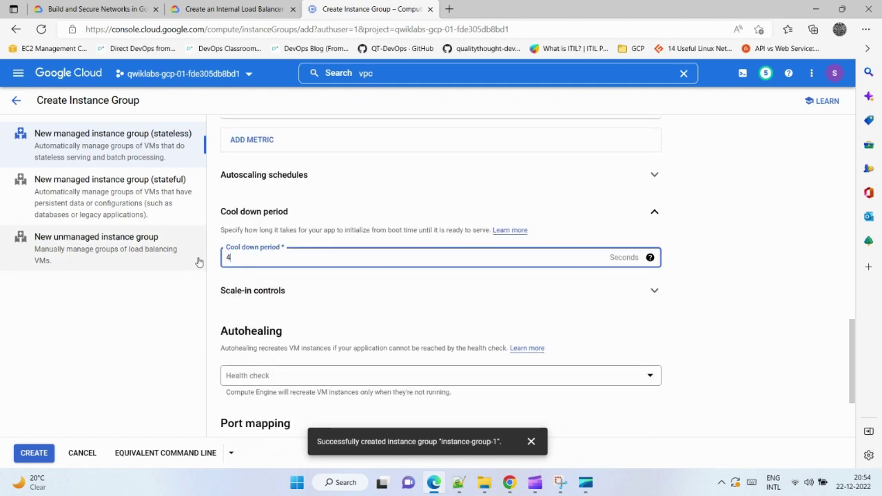
{"action": "type", "text": "5"}
{"action": "scroll", "coordinate": [352, 253], "scroll_direction": "up", "scroll_amount": 12}
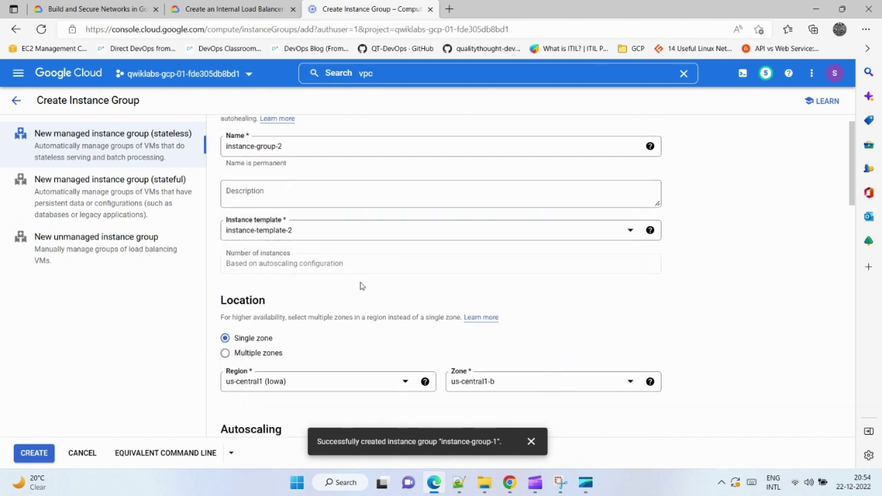
{"action": "scroll", "coordinate": [361, 331], "scroll_direction": "down", "scroll_amount": 12}
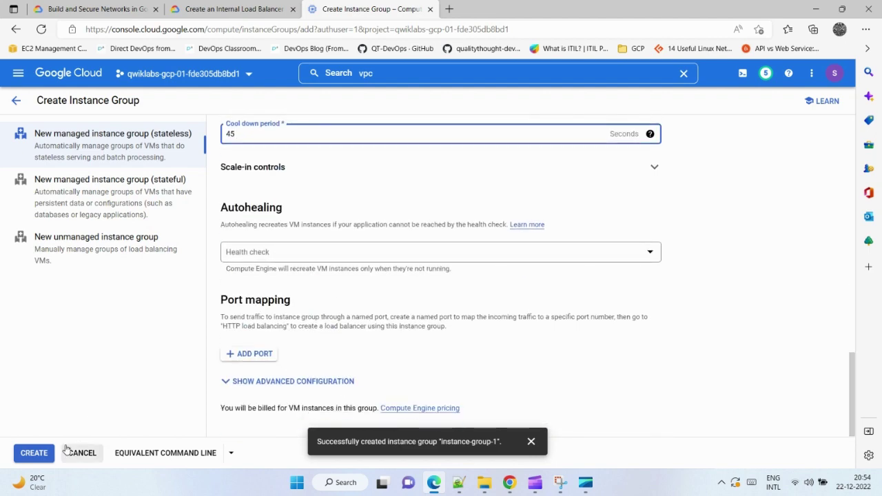
{"action": "left_click", "coordinate": [34, 453]}
Read the lab's Verify the backends instructions for checking the VM instances and creating the utility VM.
{"action": "left_click", "coordinate": [227, 9]}
{"action": "scroll", "coordinate": [403, 330], "scroll_direction": "down", "scroll_amount": 4}
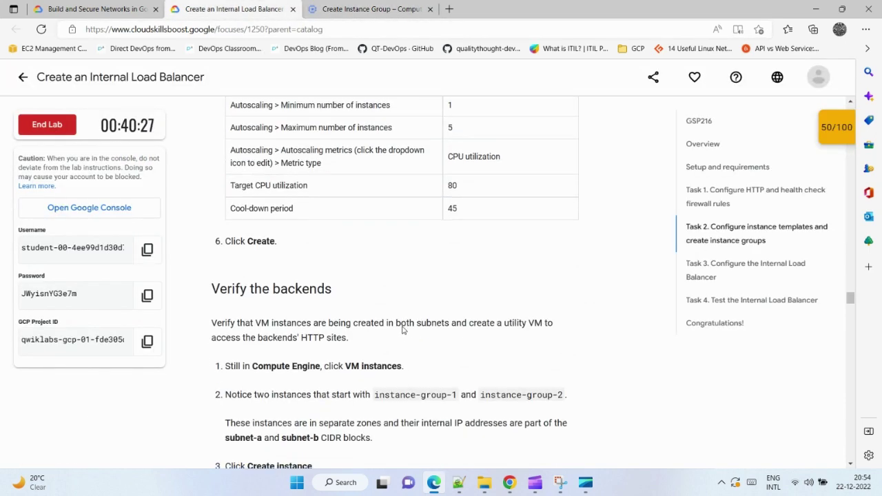
{"action": "scroll", "coordinate": [403, 330], "scroll_direction": "down", "scroll_amount": 3}
{"action": "scroll", "coordinate": [403, 330], "scroll_direction": "up", "scroll_amount": 2}
{"action": "scroll", "coordinate": [403, 330], "scroll_direction": "down", "scroll_amount": 1}
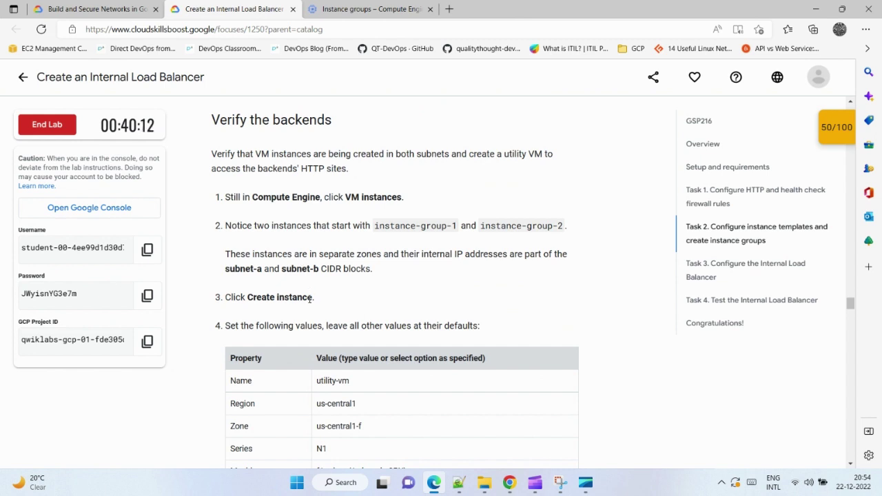
Start a new VM instance from Compute Engine's VM instances list and name it utility-vm, as given in the lab table.
{"action": "scroll", "coordinate": [310, 299], "scroll_direction": "down", "scroll_amount": 2}
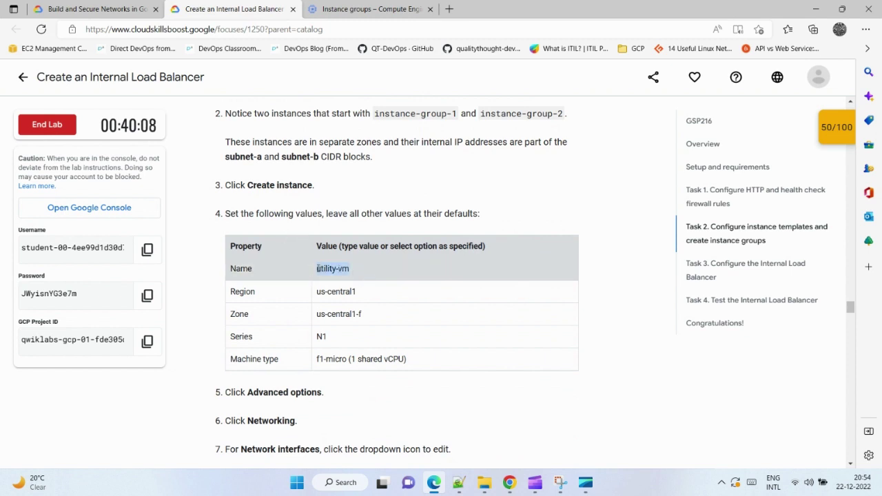
{"action": "right_click", "coordinate": [319, 268]}
{"action": "left_click", "coordinate": [379, 208]}
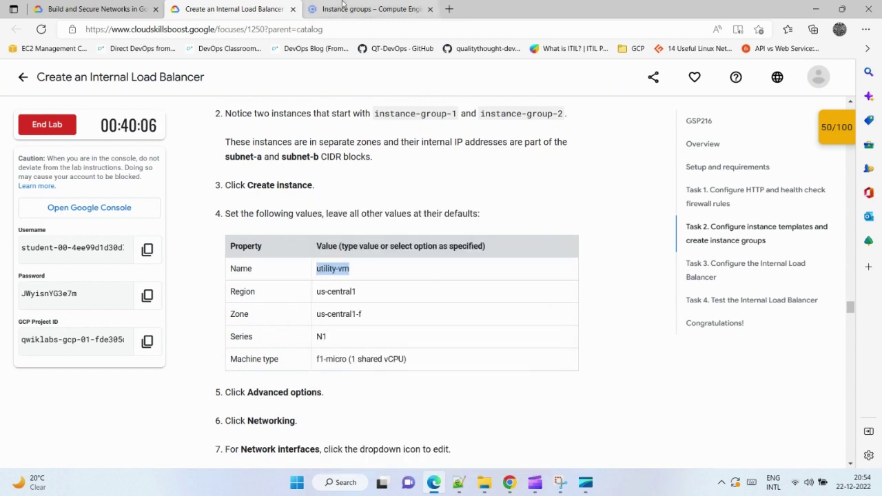
{"action": "left_click", "coordinate": [343, 7]}
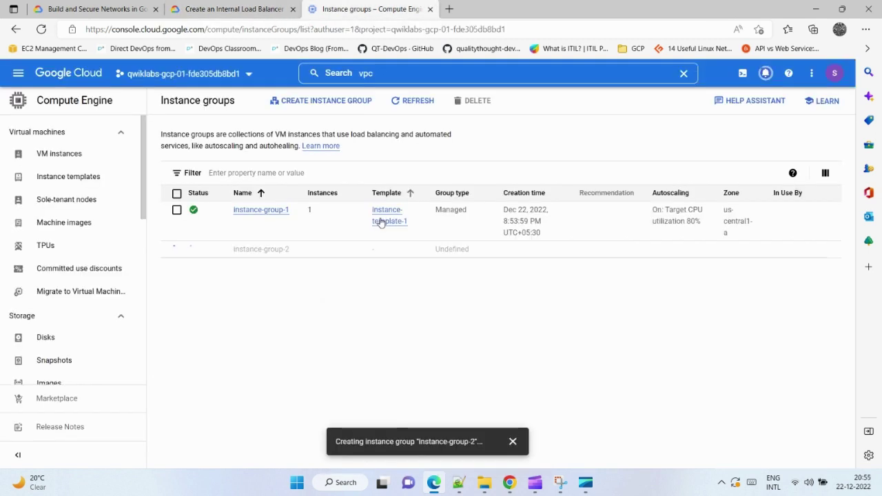
{"action": "left_click", "coordinate": [48, 154]}
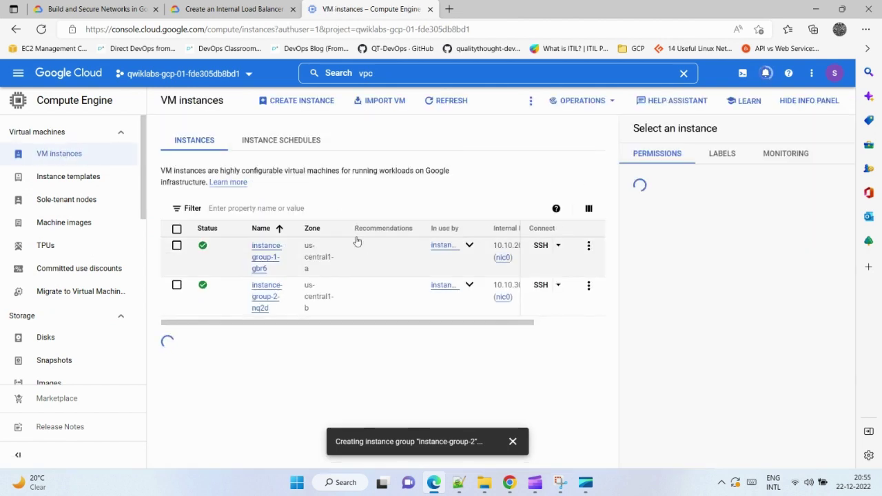
{"action": "left_click", "coordinate": [305, 103]}
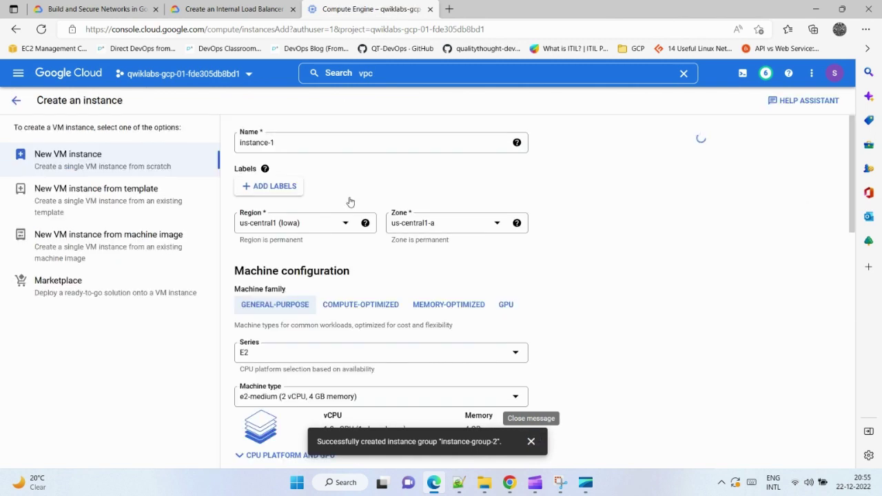
{"action": "left_click_drag", "start_coordinate": [307, 141], "coordinate": [200, 144]}
{"action": "key", "text": "ctrl+v"}
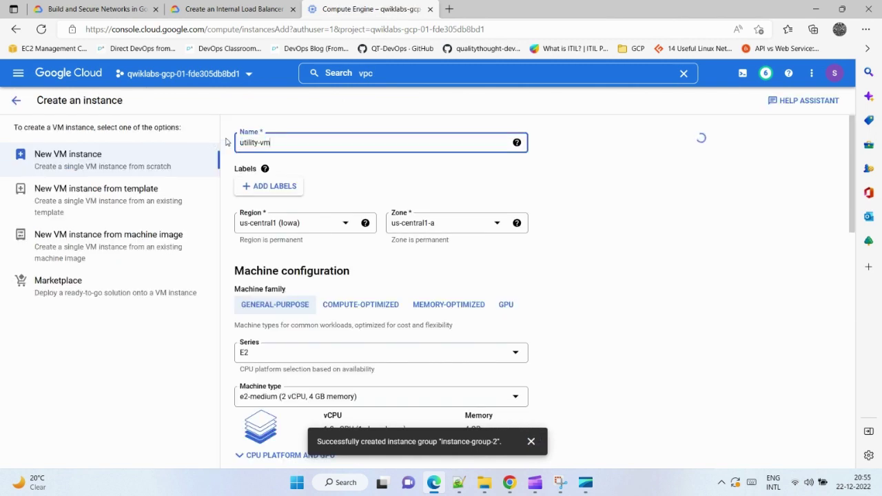
Set utility-vm to zone us-central1-f, series N1 and machine type f1-micro, following the lab's table.
{"action": "left_click", "coordinate": [274, 7]}
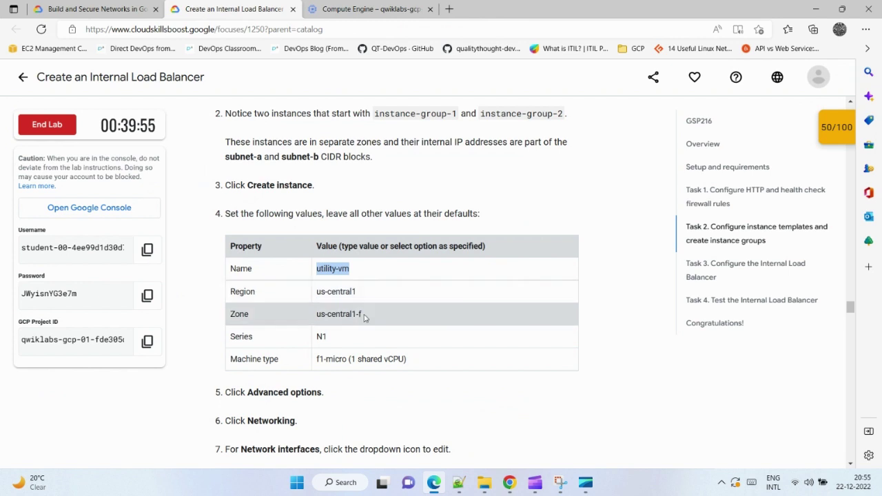
{"action": "left_click", "coordinate": [404, 7]}
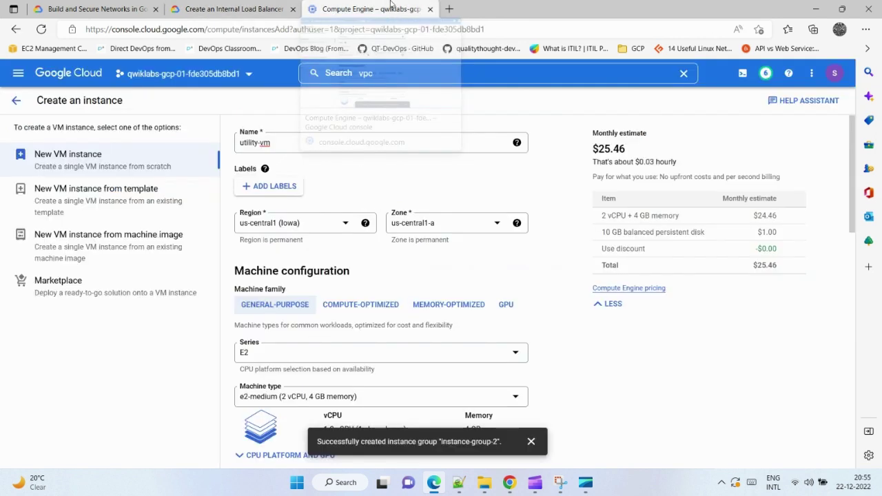
{"action": "left_click", "coordinate": [434, 227]}
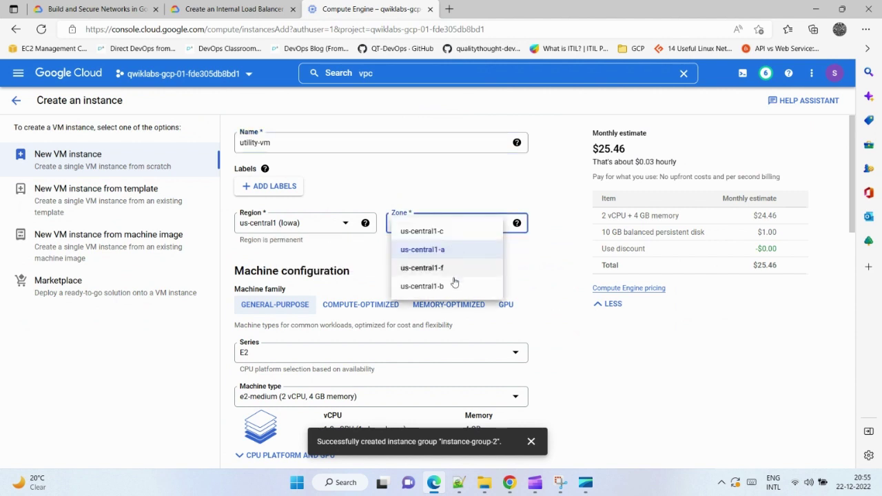
{"action": "left_click", "coordinate": [445, 269]}
{"action": "left_click", "coordinate": [311, 355]}
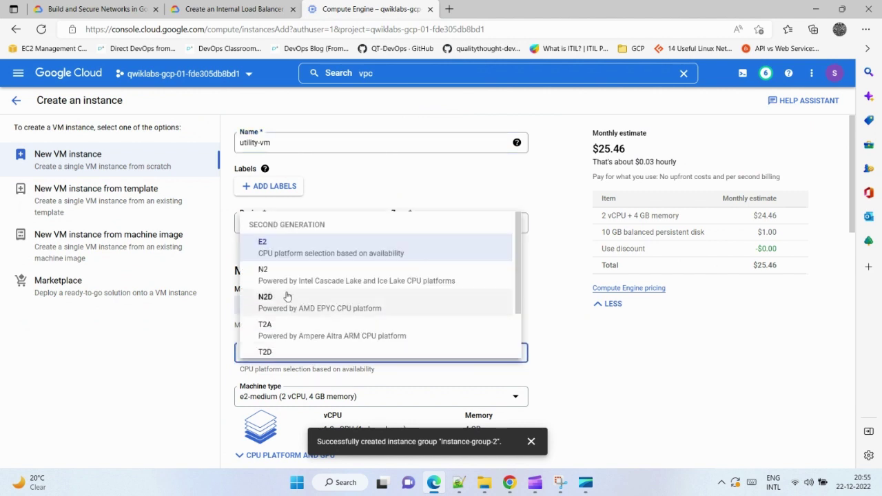
{"action": "scroll", "coordinate": [308, 345], "scroll_direction": "down", "scroll_amount": 2}
{"action": "left_click", "coordinate": [308, 341]}
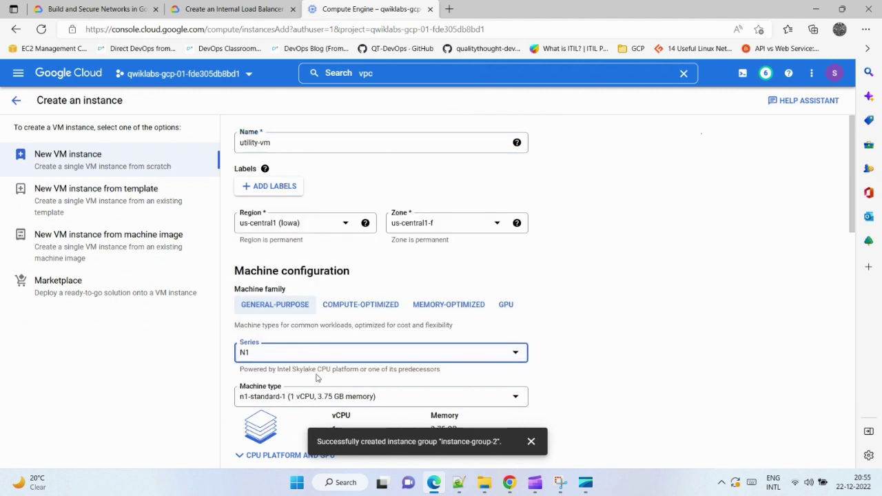
{"action": "left_click", "coordinate": [316, 398]}
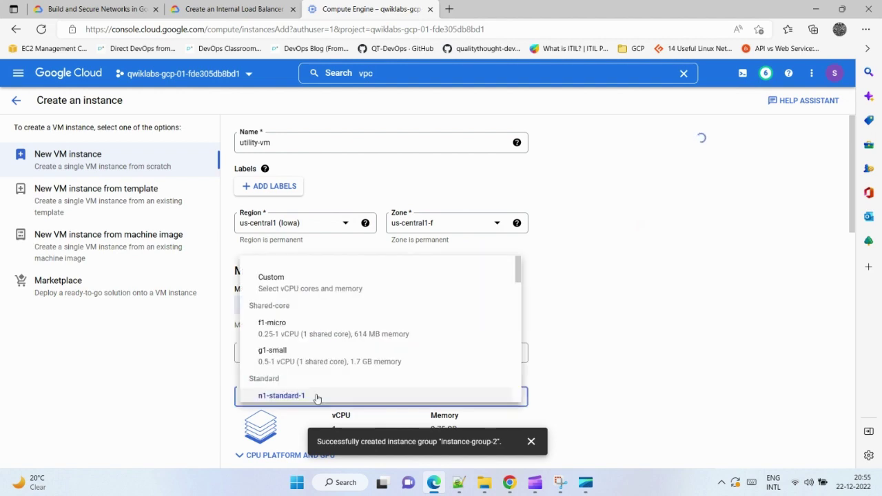
{"action": "left_click", "coordinate": [317, 317]}
Read the lab's network interface steps and values for utility-vm and return to the instance form.
{"action": "left_click", "coordinate": [241, 9]}
{"action": "scroll", "coordinate": [305, 296], "scroll_direction": "down", "scroll_amount": 3}
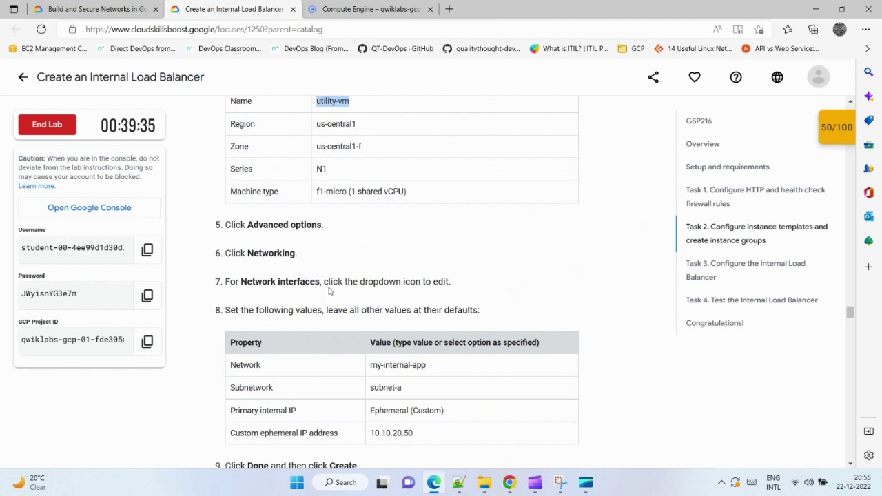
{"action": "scroll", "coordinate": [424, 281], "scroll_direction": "down", "scroll_amount": 1}
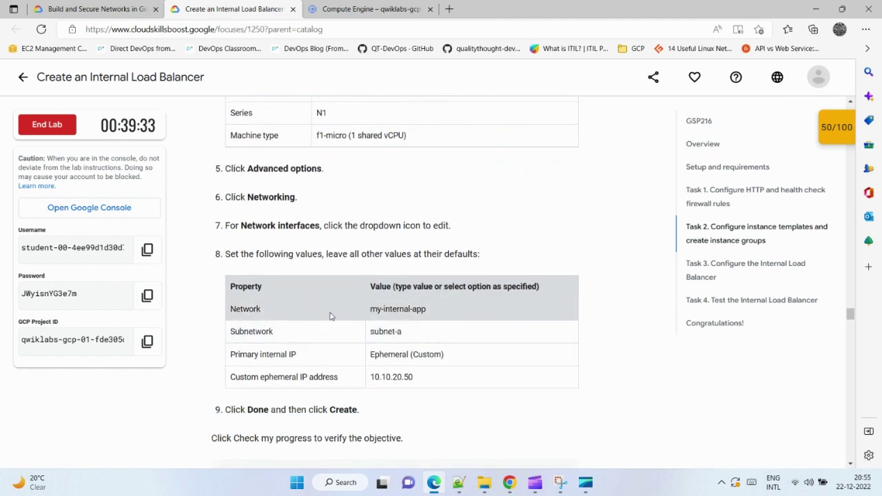
{"action": "left_click", "coordinate": [342, 6]}
In utility-vm's advanced networking options, set the default network interface to network my-internal-app and subnetwork subnet-a.
{"action": "scroll", "coordinate": [483, 324], "scroll_direction": "down", "scroll_amount": 7}
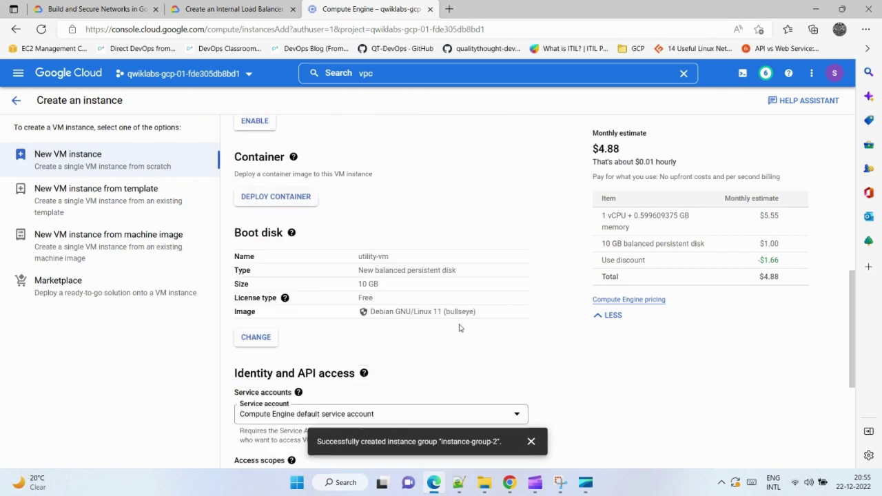
{"action": "scroll", "coordinate": [460, 328], "scroll_direction": "down", "scroll_amount": 4}
{"action": "left_click", "coordinate": [520, 369]}
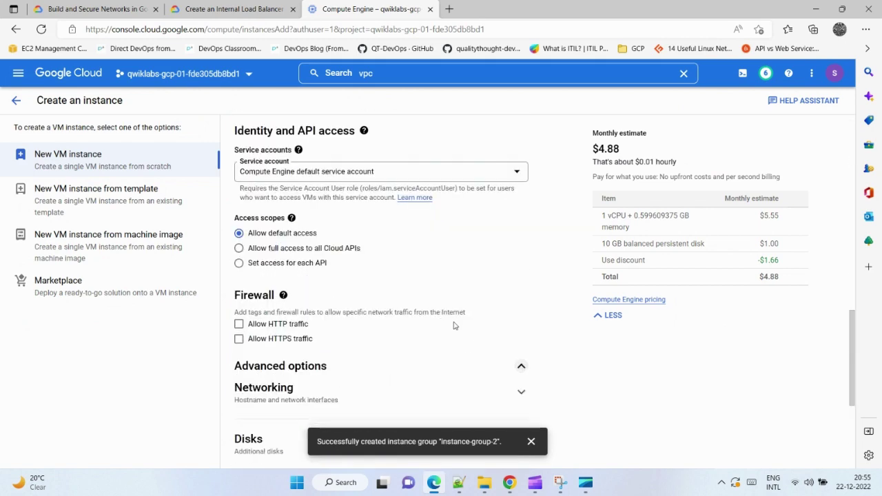
{"action": "scroll", "coordinate": [413, 310], "scroll_direction": "down", "scroll_amount": 3}
{"action": "left_click", "coordinate": [520, 181]}
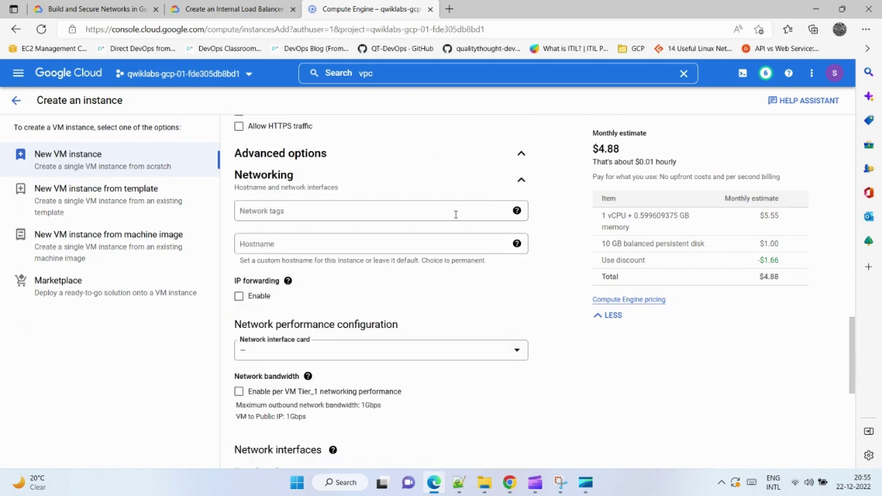
{"action": "scroll", "coordinate": [427, 305], "scroll_direction": "down", "scroll_amount": 2}
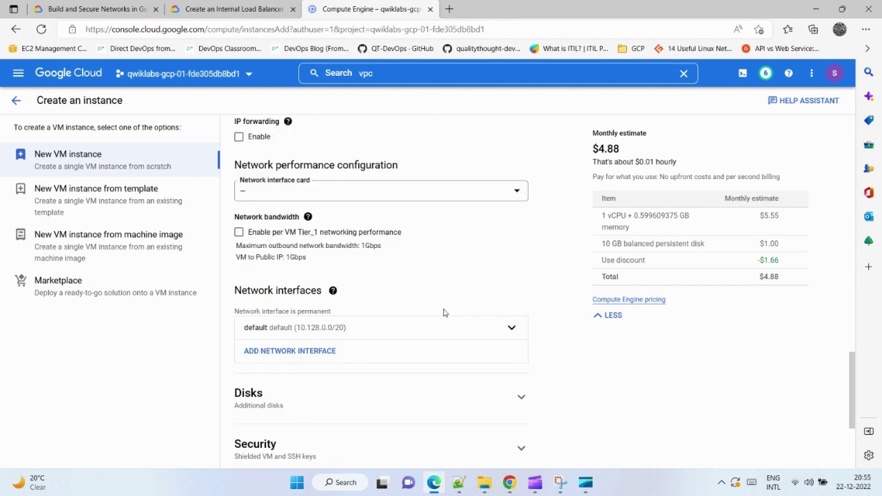
{"action": "left_click", "coordinate": [461, 328]}
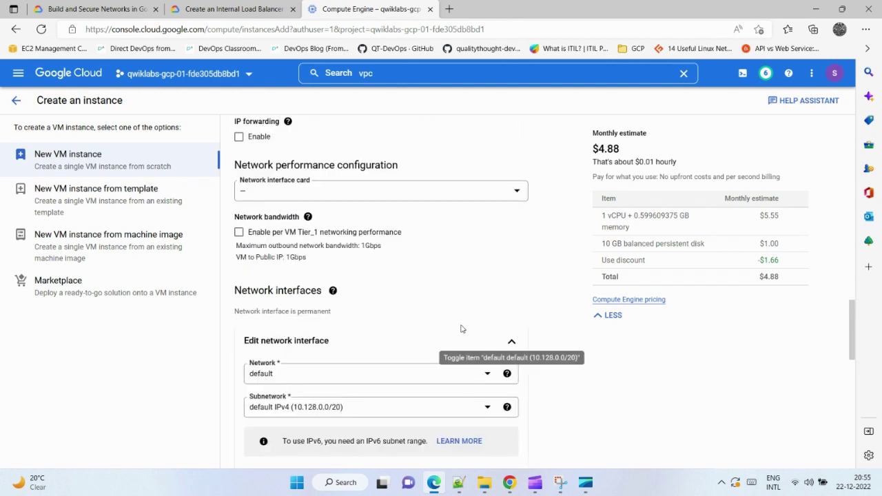
{"action": "left_click", "coordinate": [358, 376]}
{"action": "left_click", "coordinate": [312, 434]}
{"action": "scroll", "coordinate": [418, 267], "scroll_direction": "down", "scroll_amount": 2}
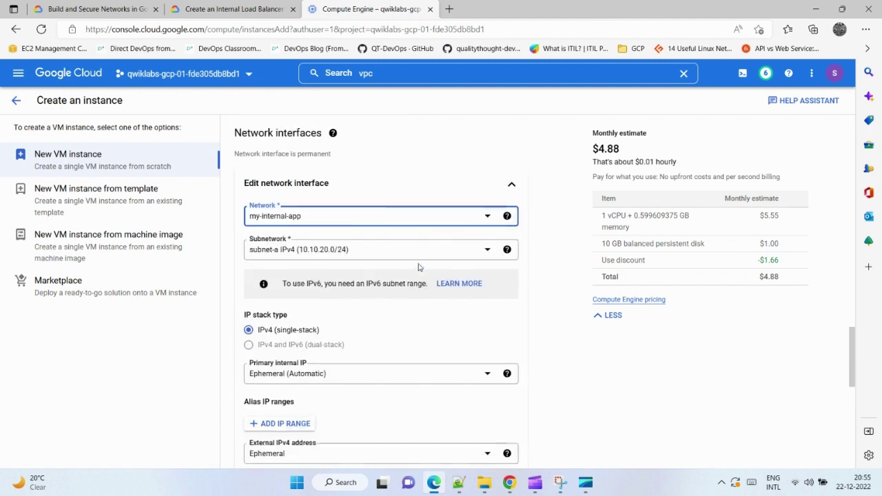
{"action": "left_click", "coordinate": [399, 248]}
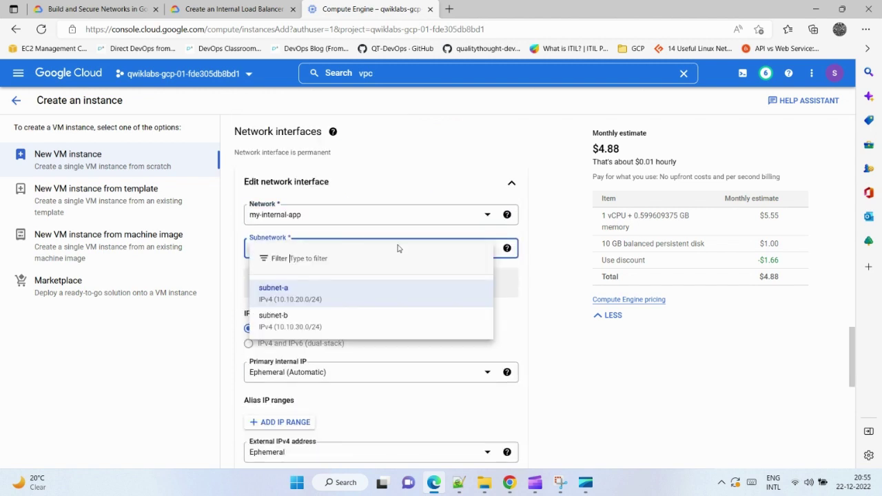
{"action": "left_click", "coordinate": [335, 303]}
Set the interface's primary internal IP to Ephemeral (Custom) with the address 10.10.20.50 copied from the lab table.
{"action": "left_click", "coordinate": [228, 9]}
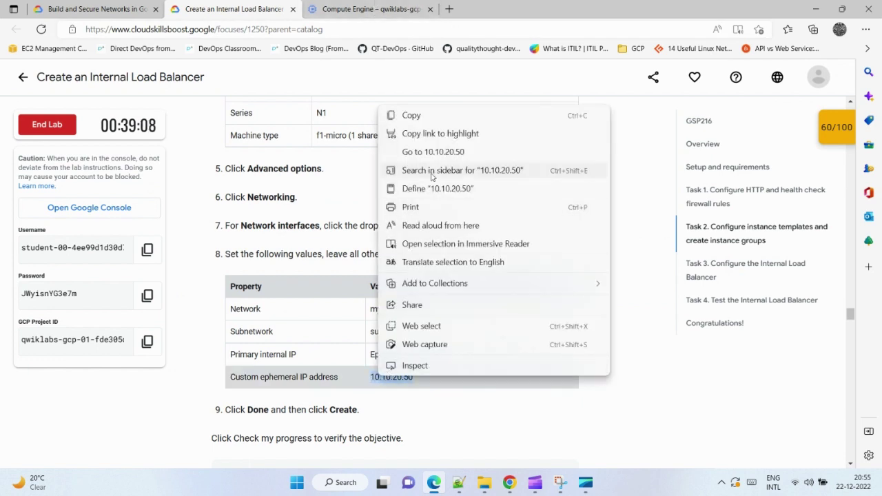
{"action": "left_click", "coordinate": [409, 116]}
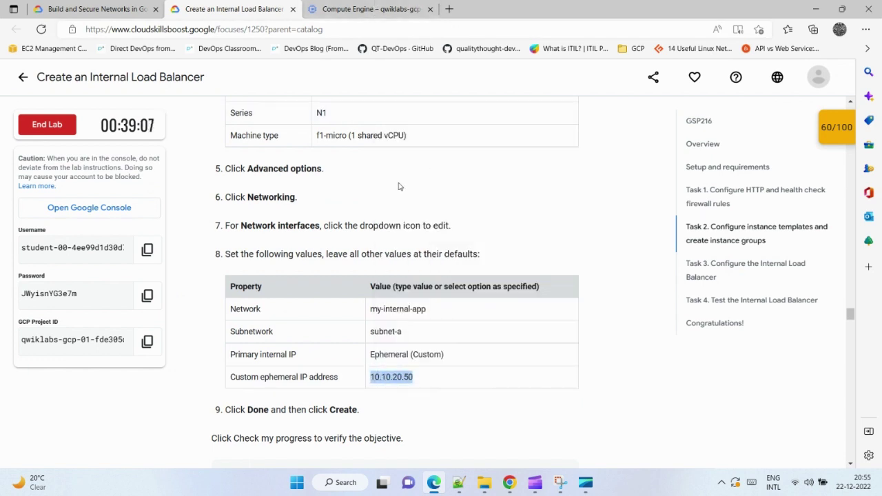
{"action": "left_click", "coordinate": [377, 5]}
{"action": "scroll", "coordinate": [345, 345], "scroll_direction": "down", "scroll_amount": 3}
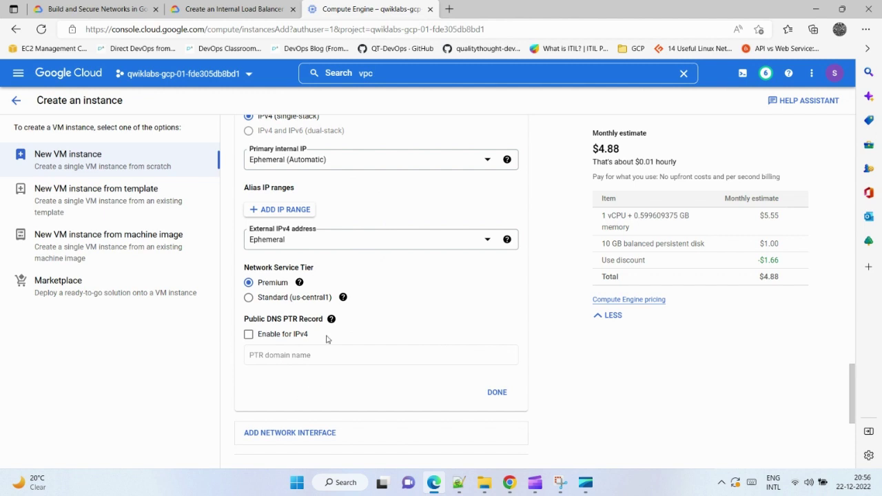
{"action": "scroll", "coordinate": [319, 337], "scroll_direction": "up", "scroll_amount": 2}
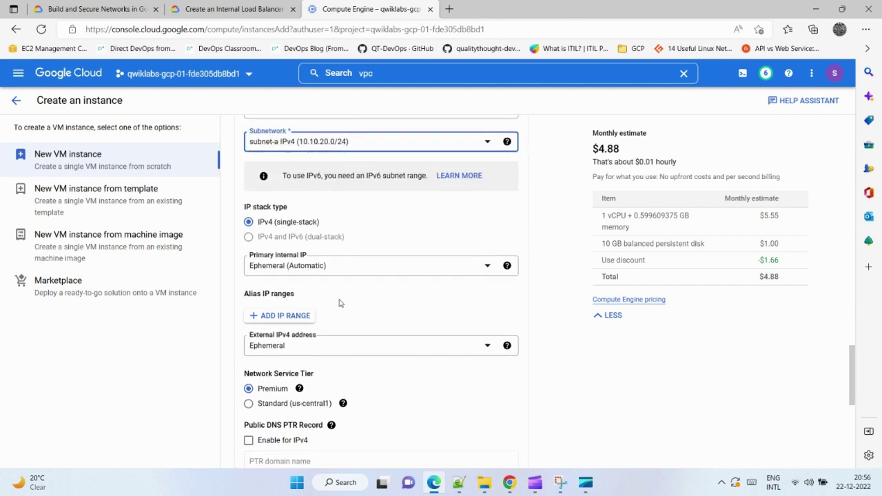
{"action": "scroll", "coordinate": [338, 253], "scroll_direction": "up", "scroll_amount": 1}
{"action": "left_click", "coordinate": [348, 319]}
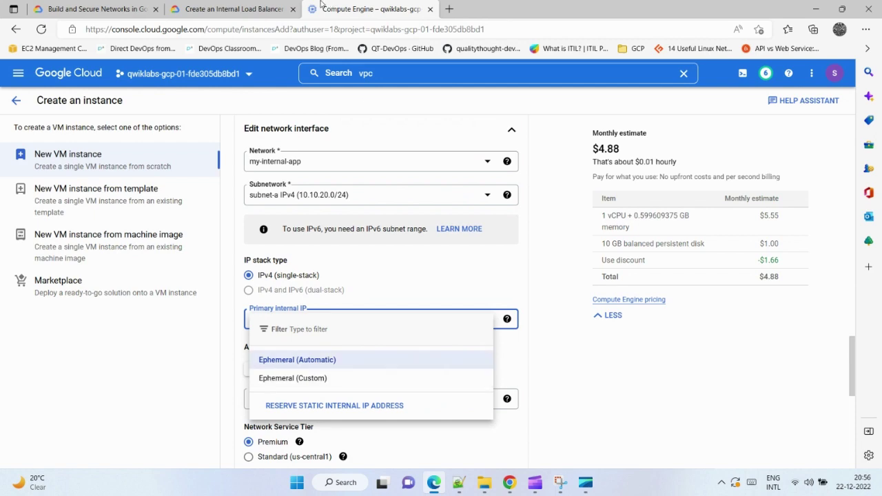
{"action": "left_click", "coordinate": [279, 8]}
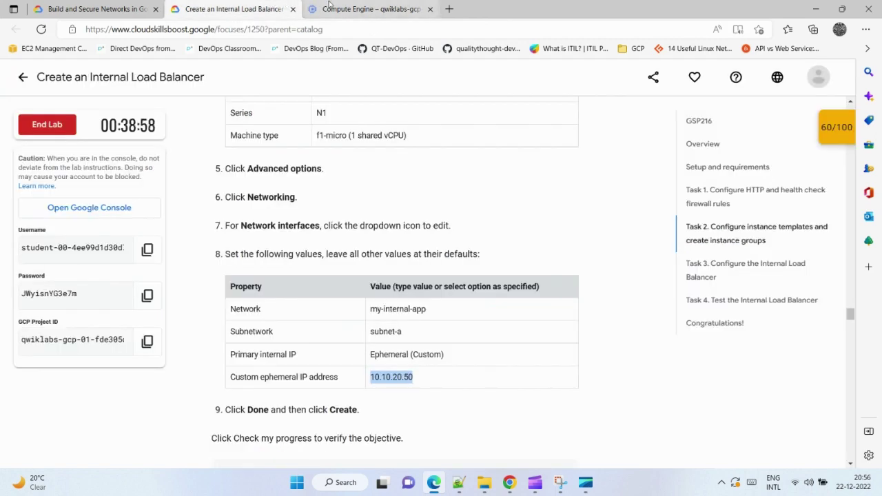
{"action": "left_click", "coordinate": [330, 5]}
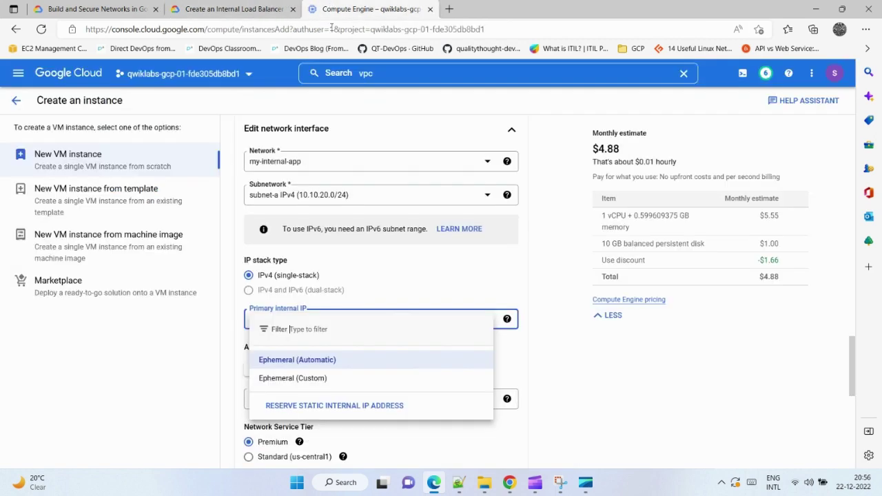
{"action": "left_click", "coordinate": [337, 378]}
{"action": "left_click", "coordinate": [318, 354]}
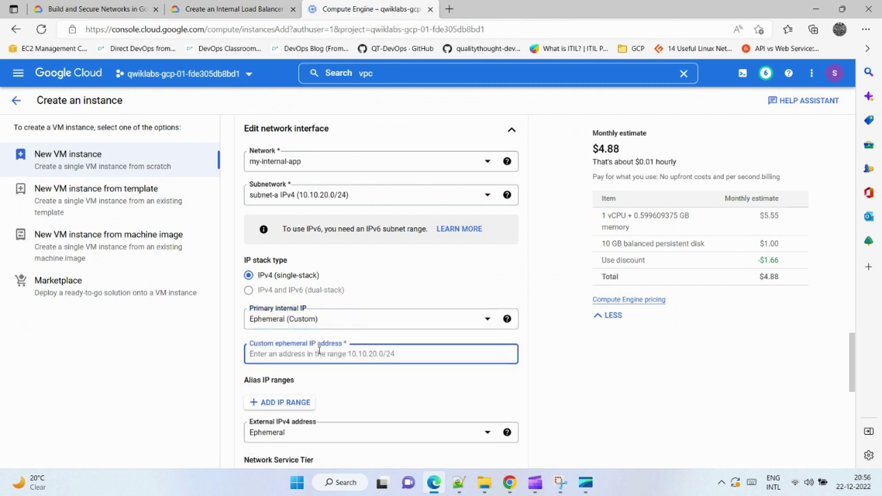
{"action": "key", "text": "ctrl+v"}
{"action": "left_click", "coordinate": [373, 391]}
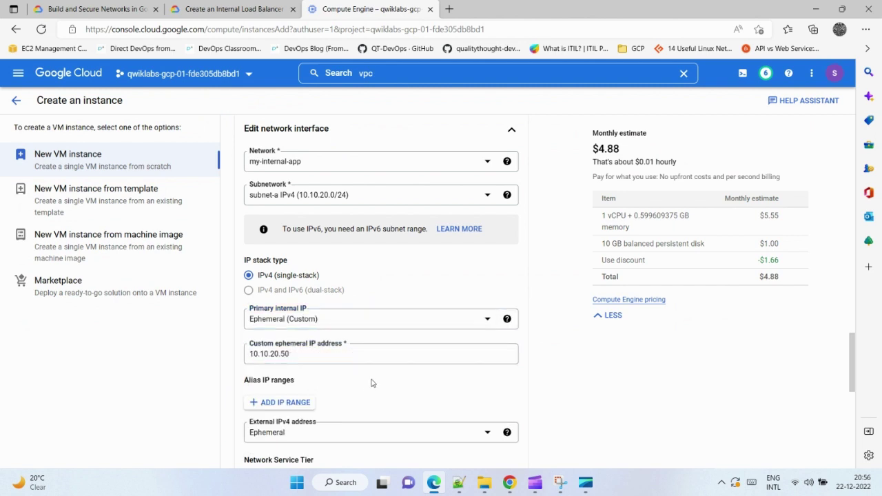
Check utility-vm's network interface settings against the lab's table of values.
{"action": "left_click", "coordinate": [233, 8]}
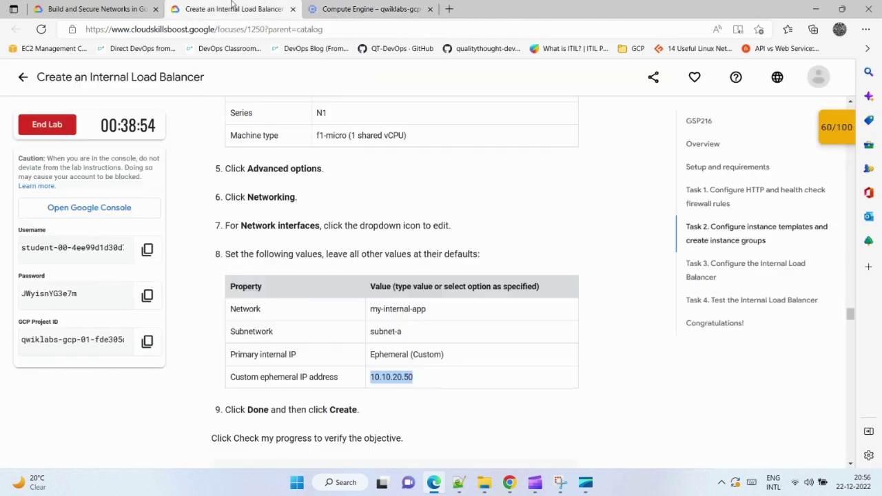
{"action": "left_click", "coordinate": [350, 5]}
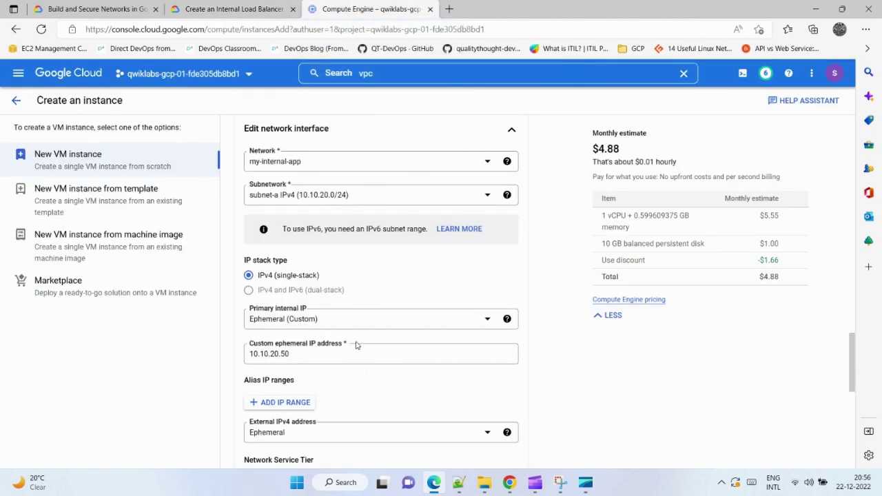
{"action": "scroll", "coordinate": [349, 370], "scroll_direction": "down", "scroll_amount": 4}
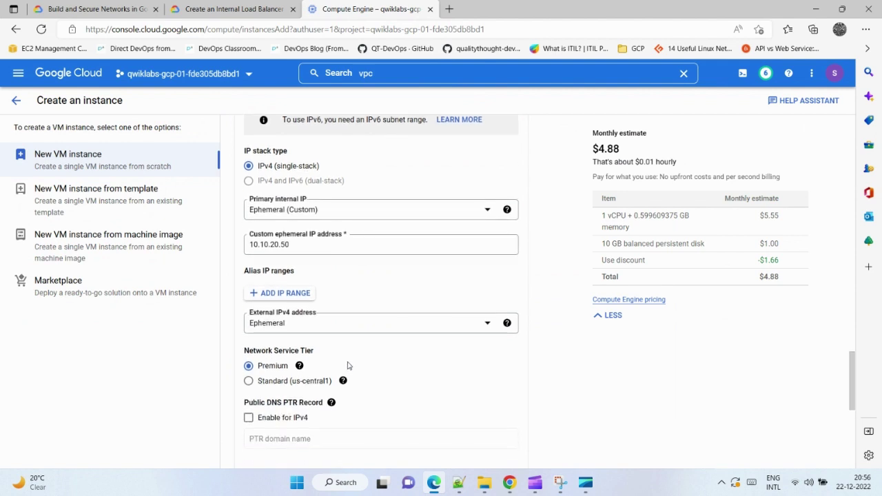
{"action": "scroll", "coordinate": [350, 358], "scroll_direction": "up", "scroll_amount": 4}
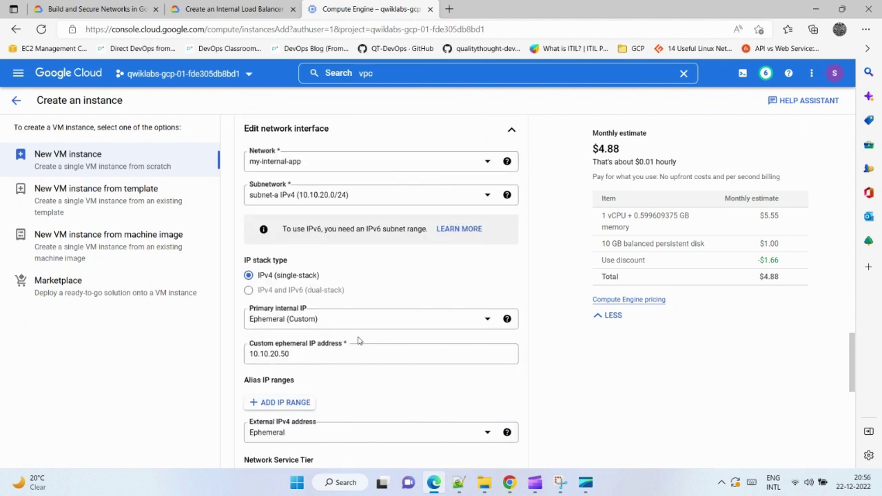
{"action": "scroll", "coordinate": [365, 288], "scroll_direction": "up", "scroll_amount": 1}
{"action": "scroll", "coordinate": [365, 288], "scroll_direction": "down", "scroll_amount": 3}
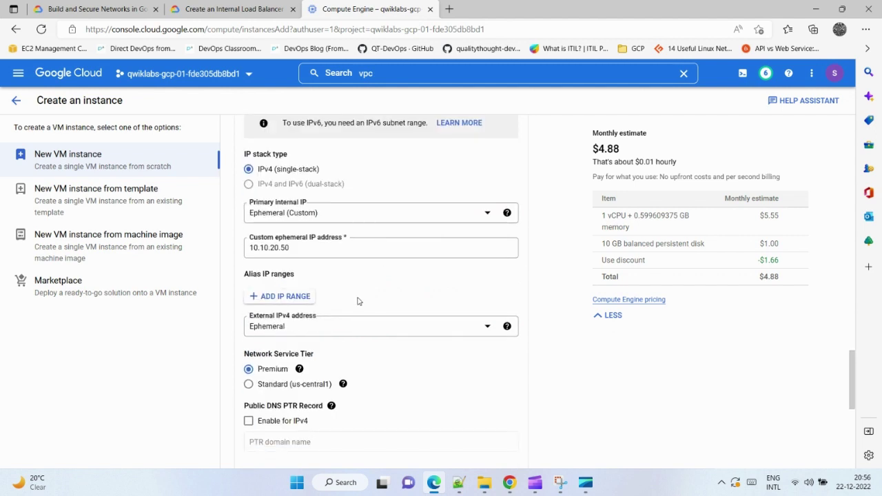
Inspect utility-vm's external IPv4 address options and compare the instance form with the lab's instance and network tables.
{"action": "left_click", "coordinate": [355, 332]}
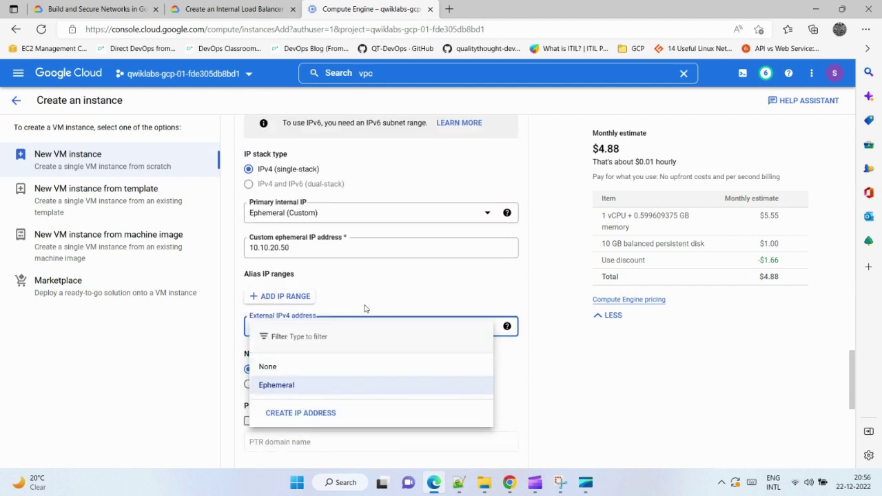
{"action": "left_click", "coordinate": [374, 281]}
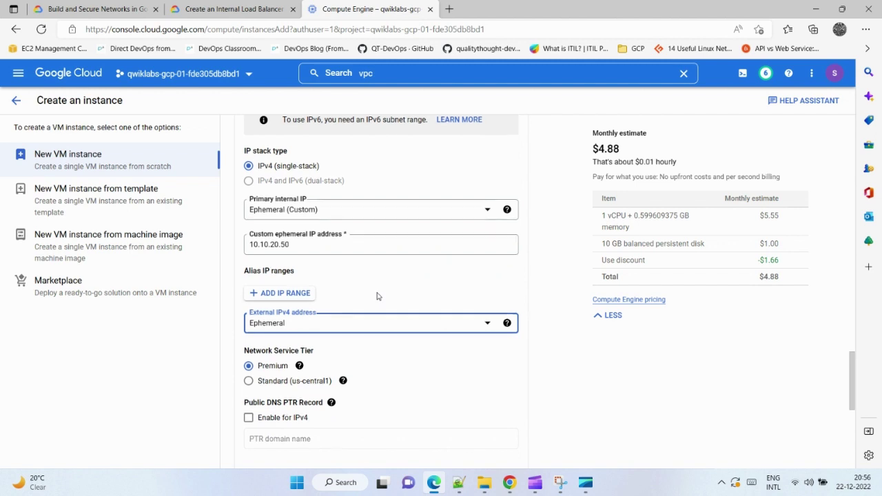
{"action": "scroll", "coordinate": [376, 303], "scroll_direction": "down", "scroll_amount": 1}
{"action": "scroll", "coordinate": [375, 323], "scroll_direction": "up", "scroll_amount": 2}
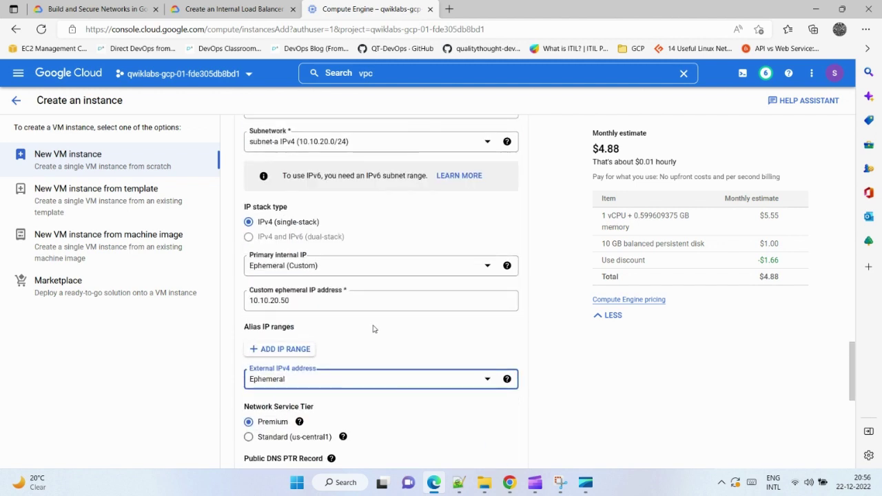
{"action": "scroll", "coordinate": [376, 325], "scroll_direction": "up", "scroll_amount": 2}
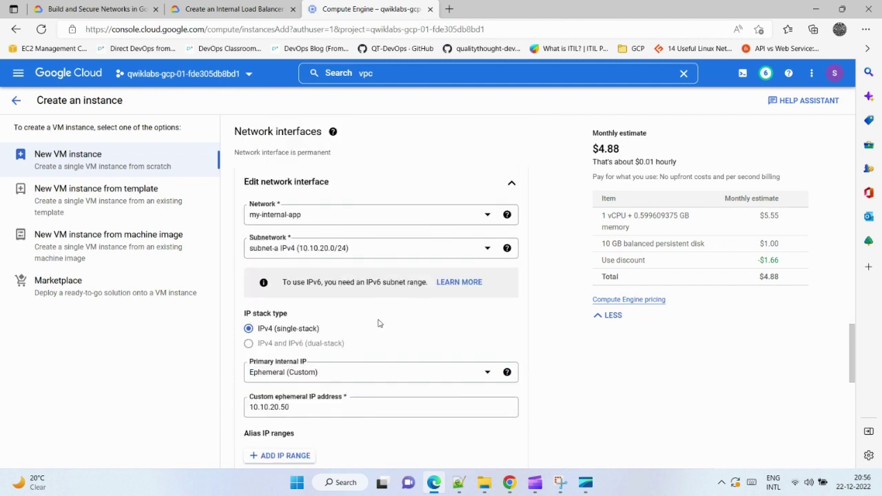
{"action": "left_click", "coordinate": [206, 9]}
{"action": "scroll", "coordinate": [356, 301], "scroll_direction": "down", "scroll_amount": 3}
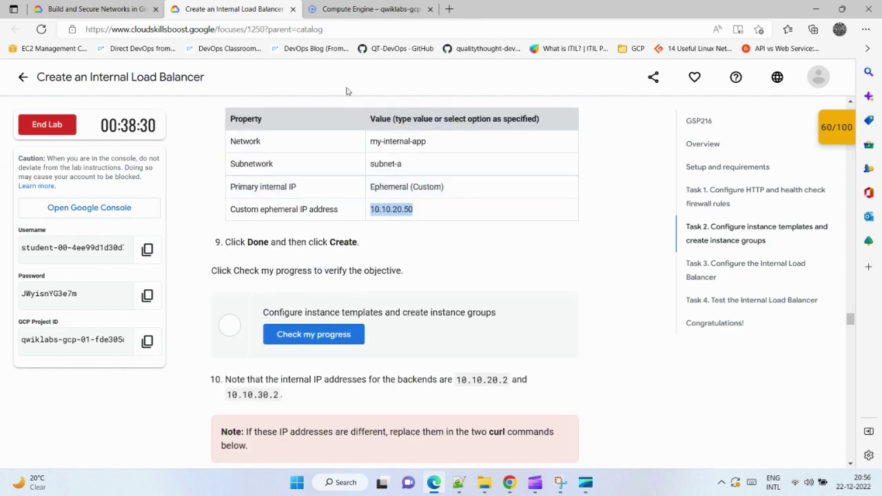
{"action": "left_click", "coordinate": [371, 9]}
{"action": "scroll", "coordinate": [303, 386], "scroll_direction": "down", "scroll_amount": 6}
{"action": "scroll", "coordinate": [290, 420], "scroll_direction": "down", "scroll_amount": 3}
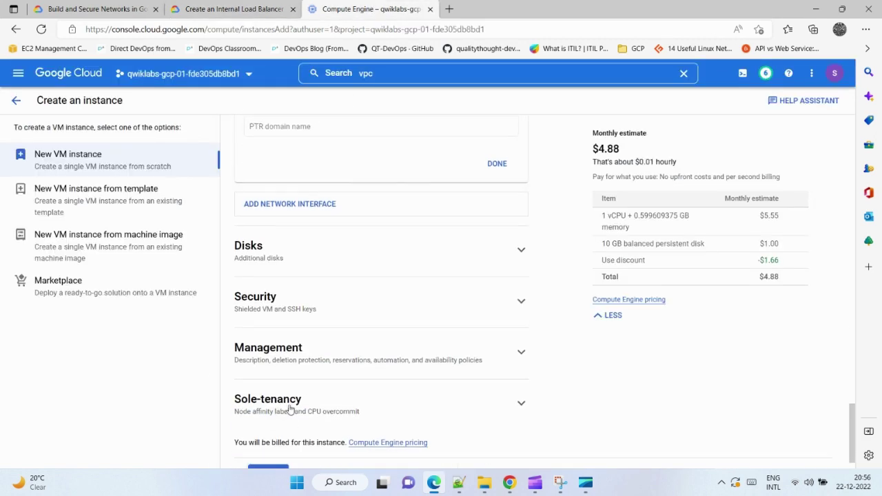
{"action": "scroll", "coordinate": [290, 409], "scroll_direction": "up", "scroll_amount": 6}
{"action": "left_click", "coordinate": [228, 9]}
{"action": "scroll", "coordinate": [396, 246], "scroll_direction": "up", "scroll_amount": 3}
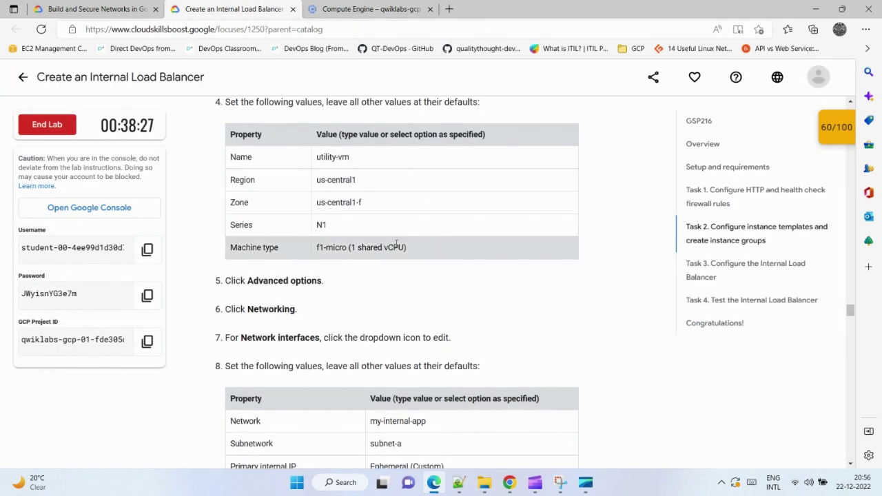
{"action": "scroll", "coordinate": [396, 247], "scroll_direction": "down", "scroll_amount": 3}
{"action": "left_click", "coordinate": [355, 8]}
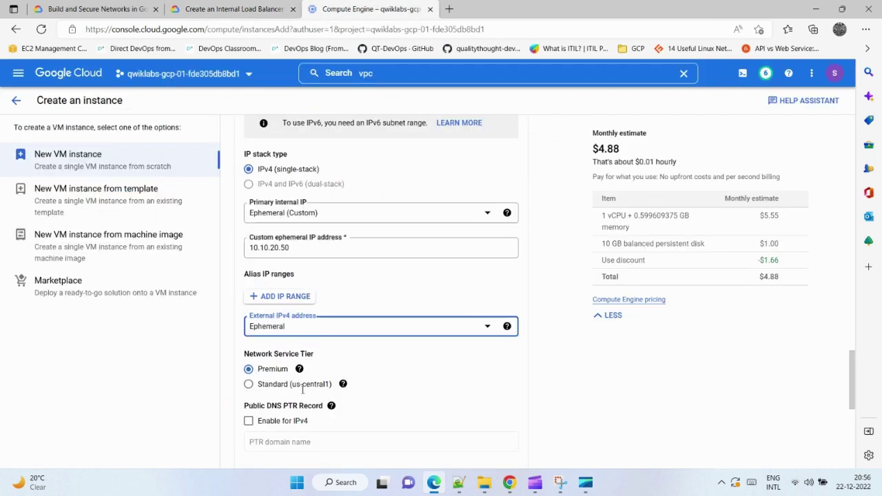
Create the utility-vm instance with the configured settings.
{"action": "scroll", "coordinate": [276, 413], "scroll_direction": "down", "scroll_amount": 6}
{"action": "left_click", "coordinate": [268, 439]}
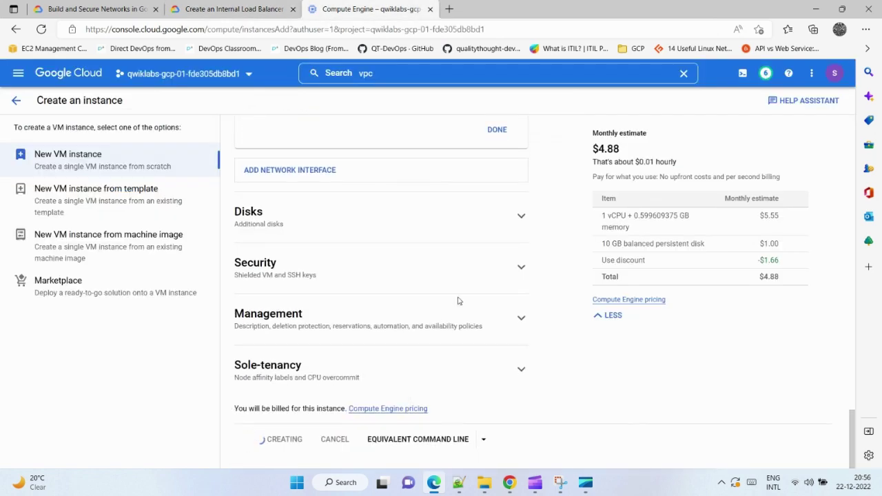
{"action": "left_click", "coordinate": [264, 5]}
{"action": "left_click", "coordinate": [354, 4]}
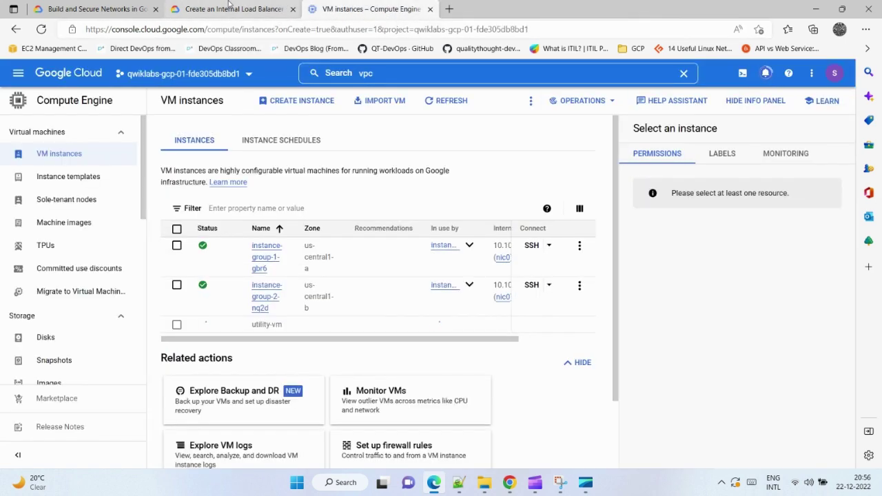
Read the lab's steps on backend IP addresses and the SSH connection, and check utility-vm's creation status in the instance list.
{"action": "left_click", "coordinate": [229, 5]}
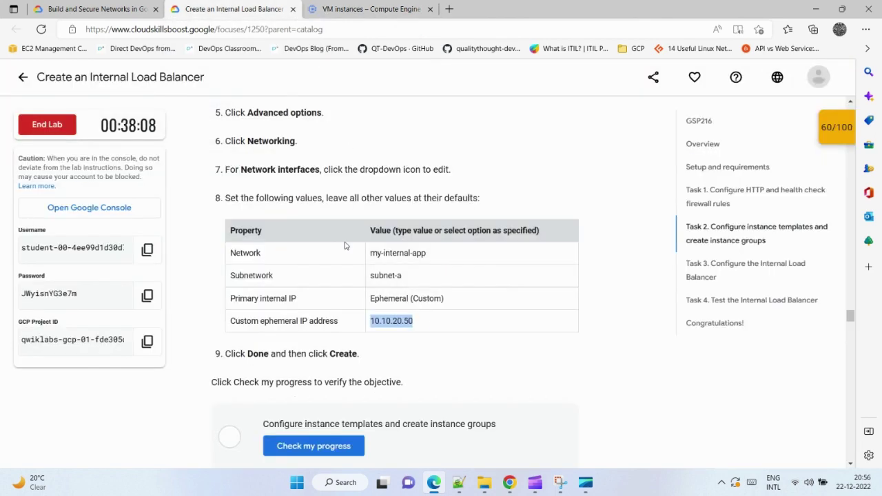
{"action": "scroll", "coordinate": [344, 269], "scroll_direction": "down", "scroll_amount": 2}
{"action": "left_click", "coordinate": [346, 7]}
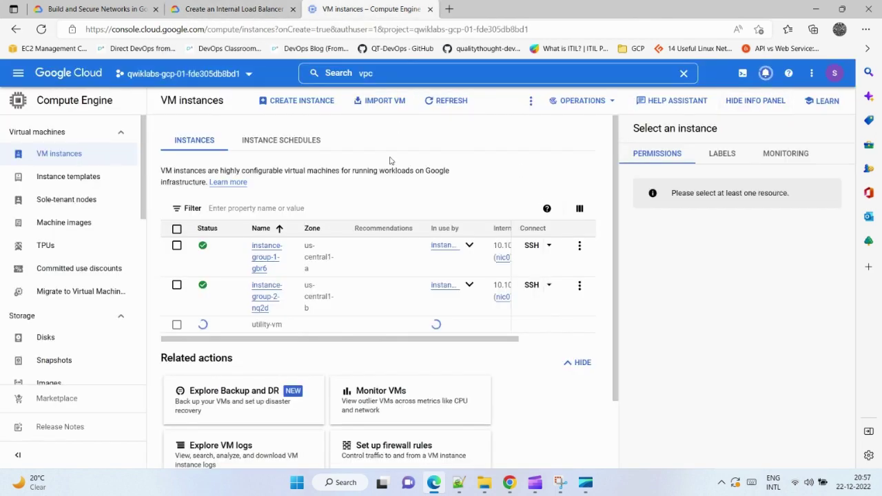
{"action": "left_click", "coordinate": [234, 9]}
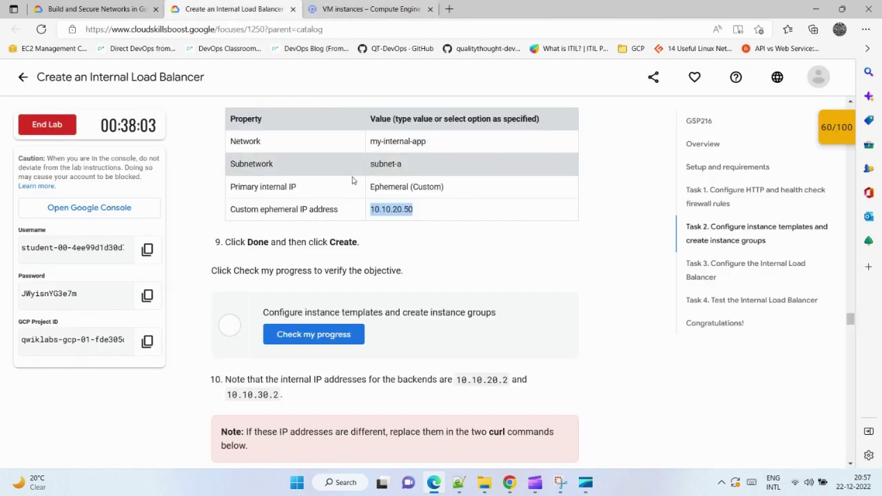
{"action": "scroll", "coordinate": [310, 227], "scroll_direction": "down", "scroll_amount": 2}
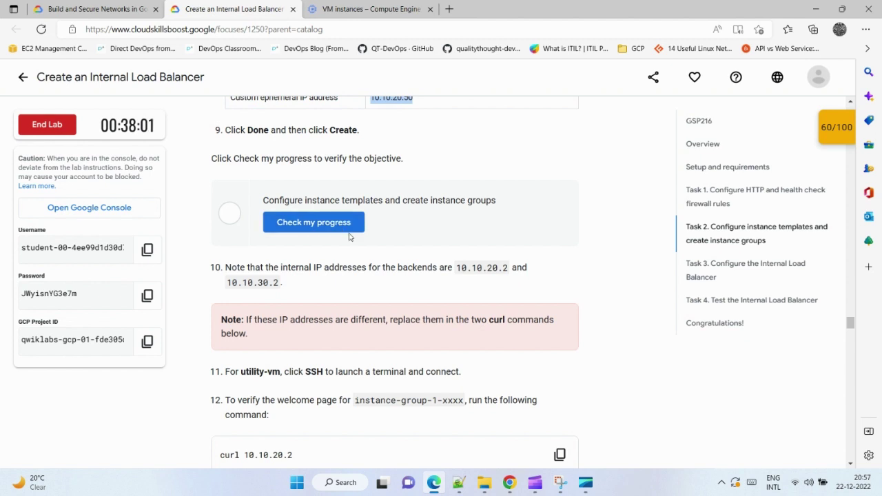
{"action": "scroll", "coordinate": [349, 236], "scroll_direction": "down", "scroll_amount": 2}
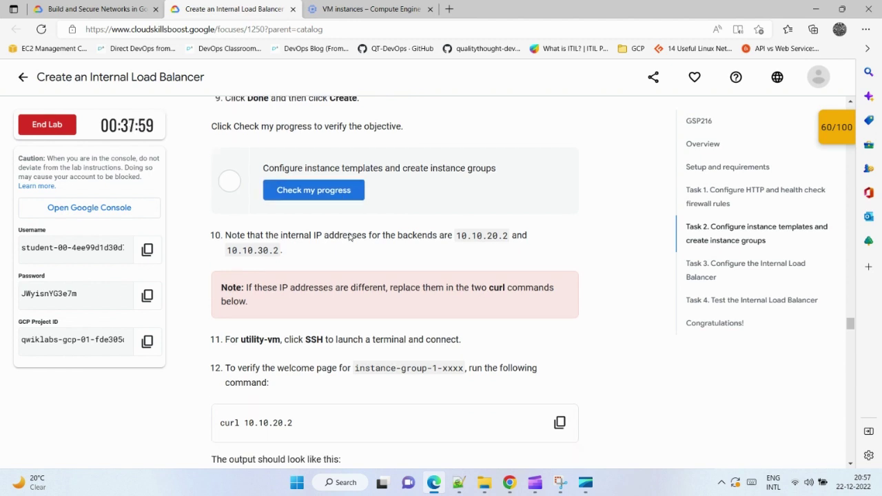
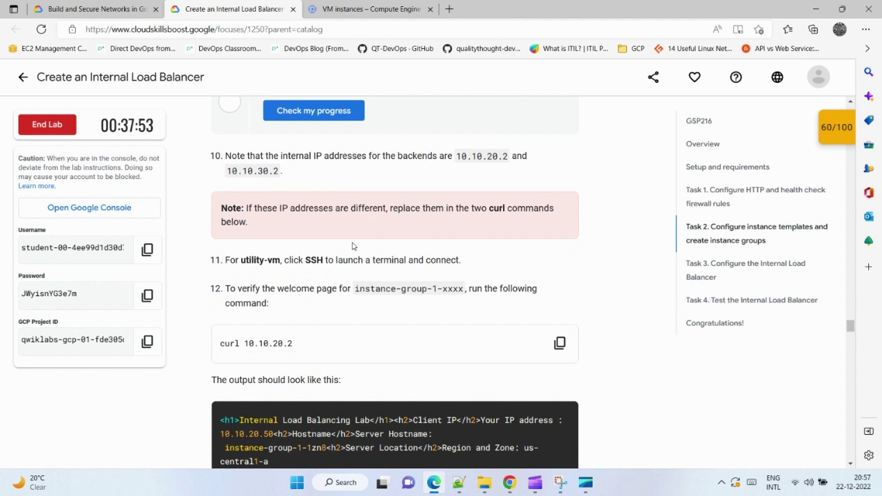
{"action": "left_click", "coordinate": [372, 9]}
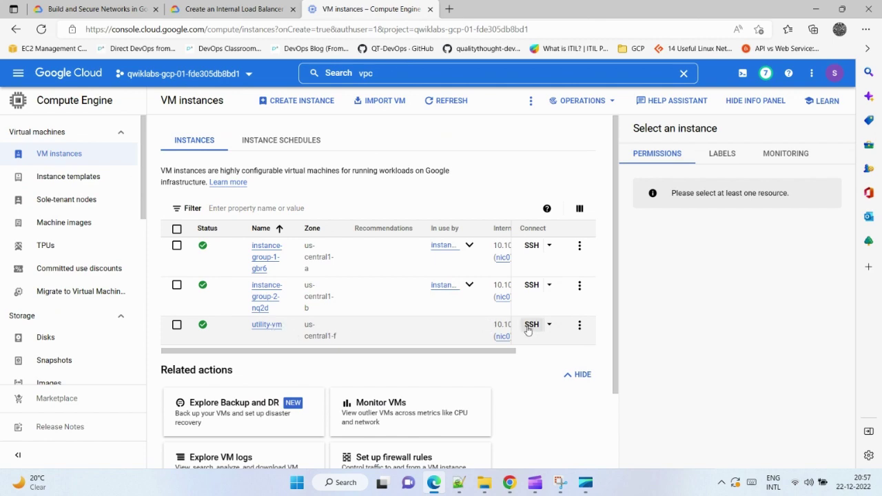
Run the lab's progress check for configuring instance templates and creating instance groups.
{"action": "left_click", "coordinate": [254, 6]}
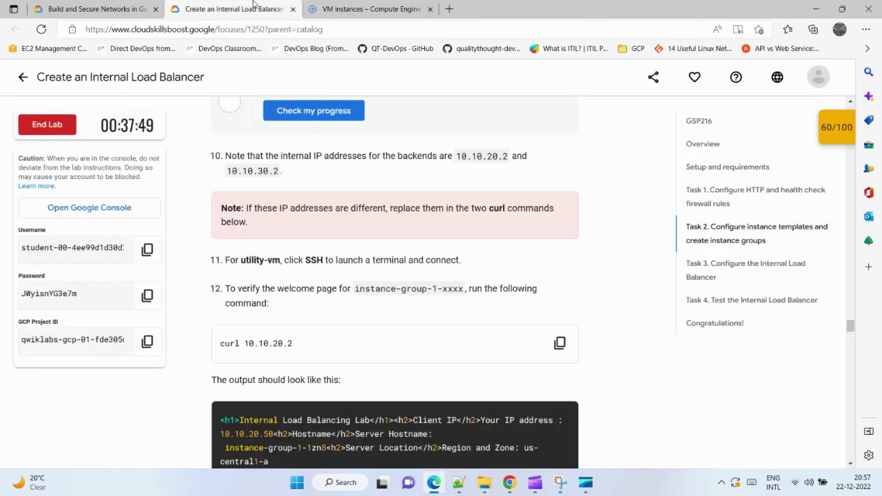
{"action": "left_click", "coordinate": [307, 110]}
{"action": "scroll", "coordinate": [354, 138], "scroll_direction": "up", "scroll_amount": 2}
{"action": "scroll", "coordinate": [377, 217], "scroll_direction": "down", "scroll_amount": 1}
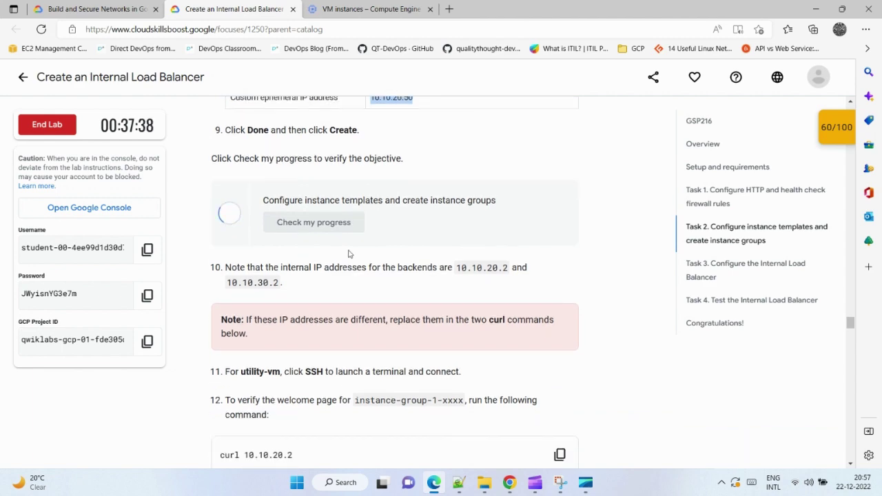
{"action": "scroll", "coordinate": [348, 206], "scroll_direction": "down", "scroll_amount": 2}
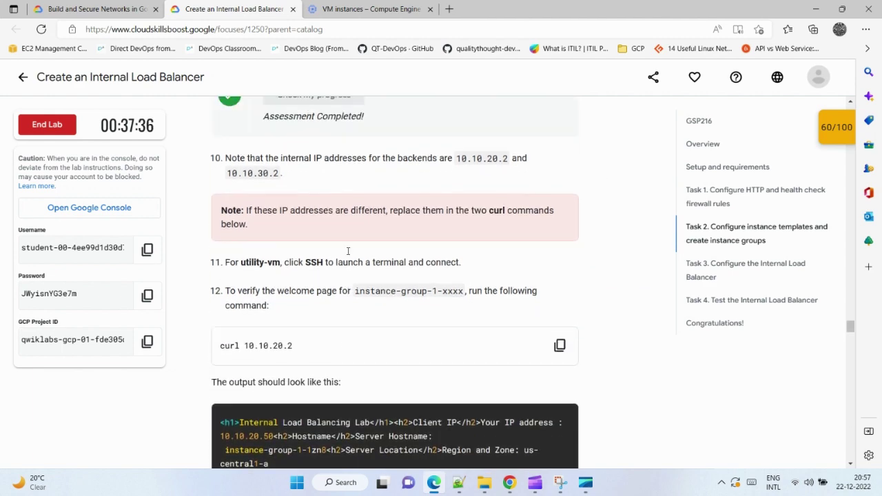
Open an SSH session to utility-vm and copy the lab's curl 10.10.20.2 command for instance-group-1.
{"action": "left_click", "coordinate": [347, 5]}
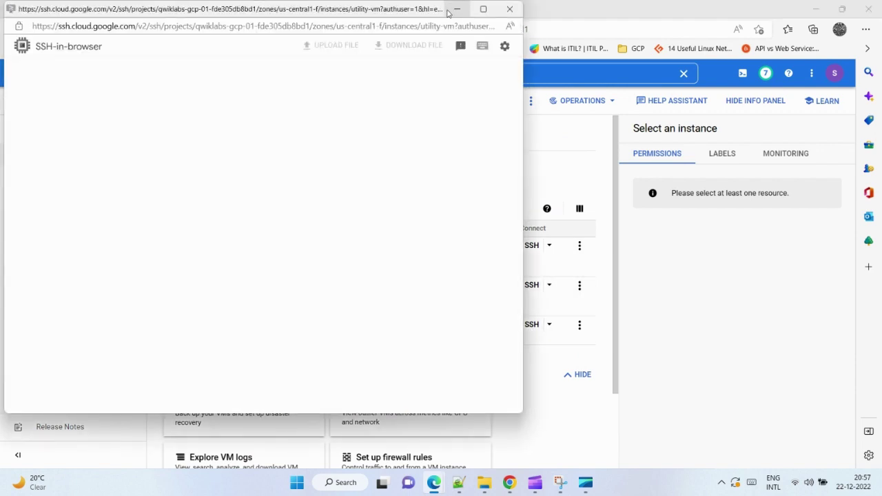
{"action": "left_click", "coordinate": [452, 11]}
{"action": "left_click", "coordinate": [271, 9]}
{"action": "scroll", "coordinate": [333, 251], "scroll_direction": "down", "scroll_amount": 1}
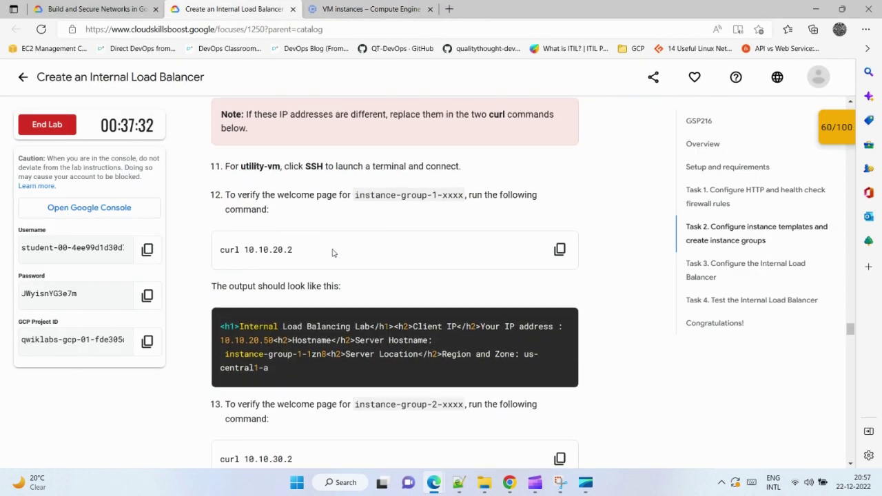
{"action": "scroll", "coordinate": [313, 261], "scroll_direction": "up", "scroll_amount": 1}
{"action": "scroll", "coordinate": [314, 261], "scroll_direction": "down", "scroll_amount": 1}
{"action": "scroll", "coordinate": [313, 256], "scroll_direction": "up", "scroll_amount": 1}
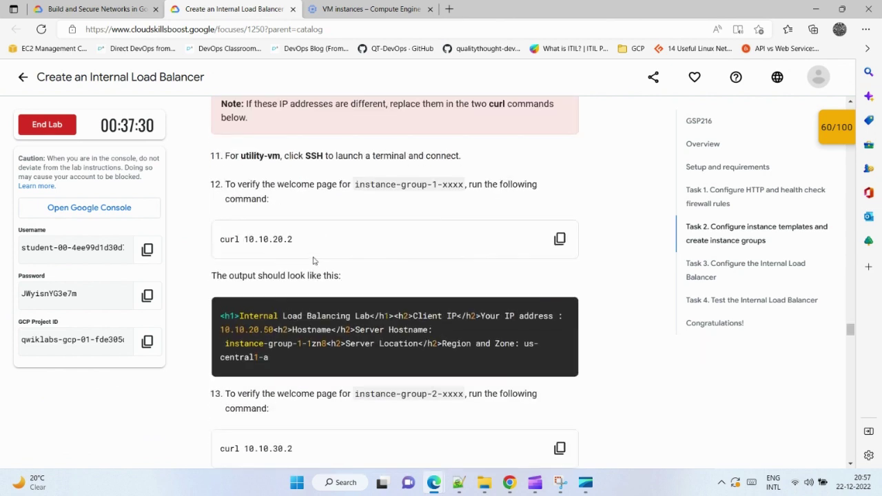
{"action": "left_click", "coordinate": [558, 251]}
Try submitting only Server Location as the answer to which fields identify the backend's location.
{"action": "scroll", "coordinate": [333, 274], "scroll_direction": "down", "scroll_amount": 3}
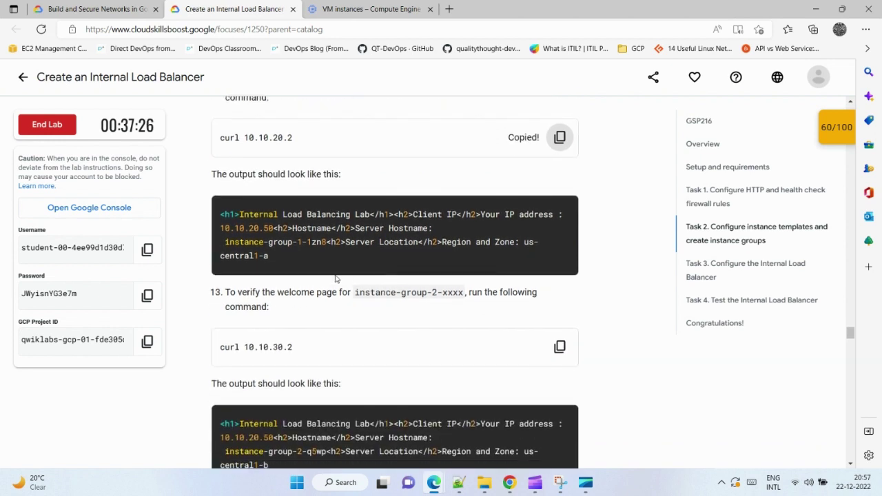
{"action": "scroll", "coordinate": [334, 275], "scroll_direction": "down", "scroll_amount": 2}
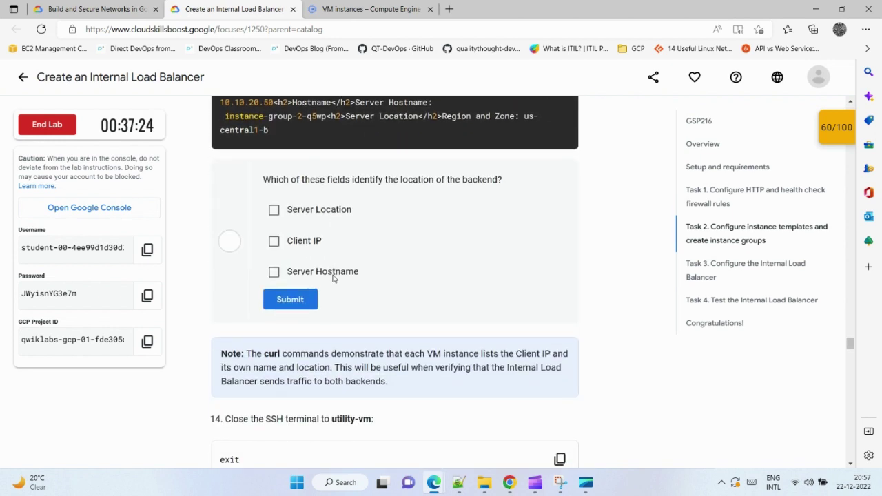
{"action": "left_click", "coordinate": [274, 211]}
{"action": "left_click", "coordinate": [296, 299]}
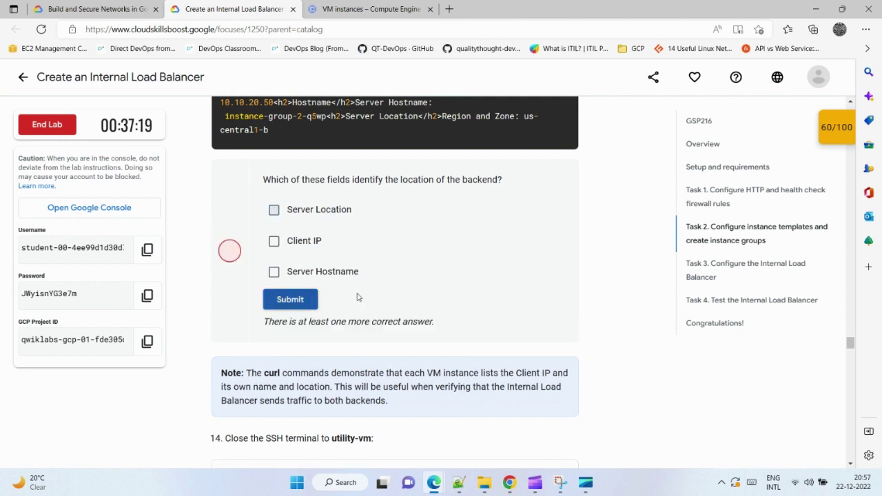
Answer the lab question on backend location fields with Server Location and Server Hostname, and submit it.
{"action": "left_click", "coordinate": [275, 210]}
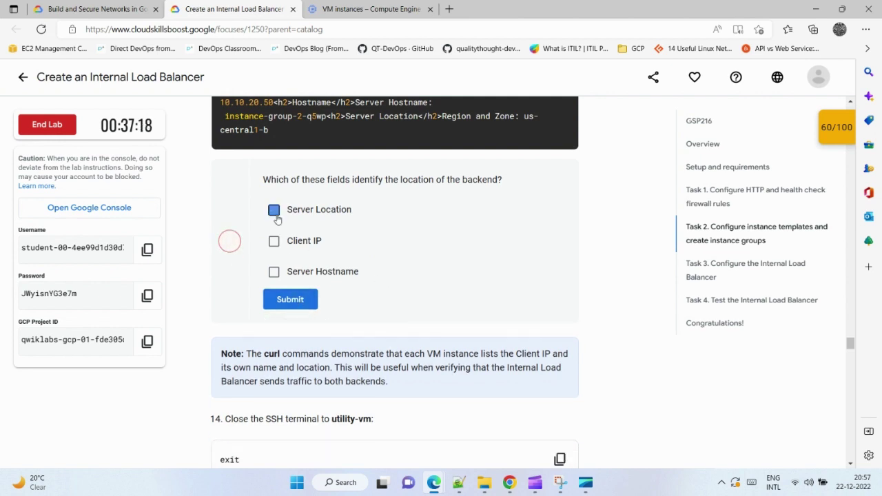
{"action": "left_click", "coordinate": [275, 272]}
{"action": "left_click", "coordinate": [293, 299]}
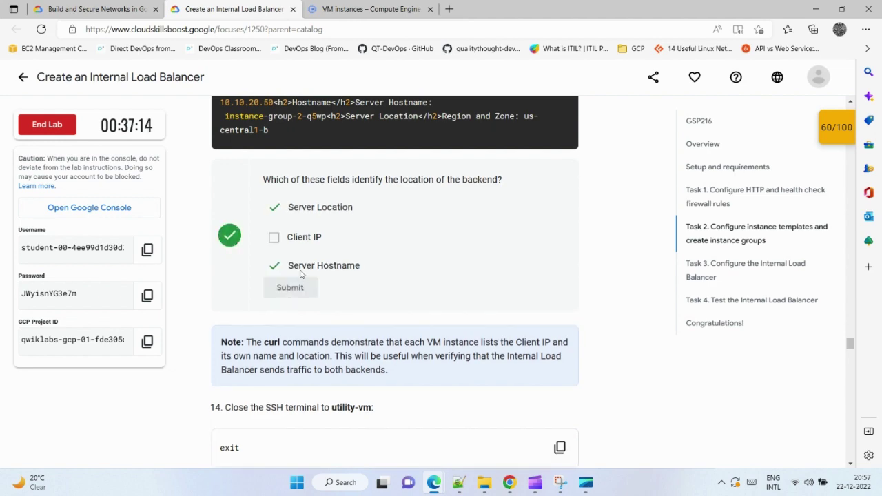
Run the copied curl 10.10.20.2 command in utility-vm's SSH session and minimize the terminal window.
{"action": "scroll", "coordinate": [368, 212], "scroll_direction": "down", "scroll_amount": 3}
{"action": "scroll", "coordinate": [368, 214], "scroll_direction": "up", "scroll_amount": 3}
{"action": "scroll", "coordinate": [368, 217], "scroll_direction": "down", "scroll_amount": 1}
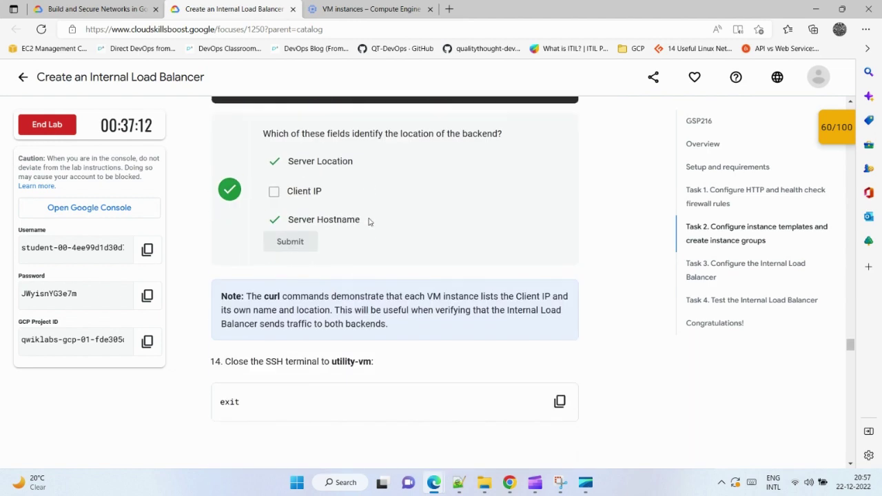
{"action": "scroll", "coordinate": [368, 221], "scroll_direction": "down", "scroll_amount": 2}
{"action": "scroll", "coordinate": [368, 221], "scroll_direction": "up", "scroll_amount": 6}
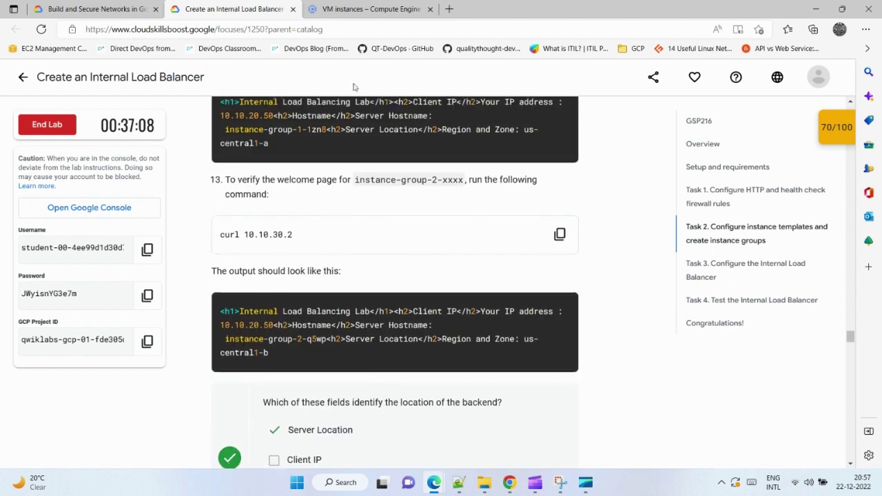
{"action": "left_click", "coordinate": [363, 9]}
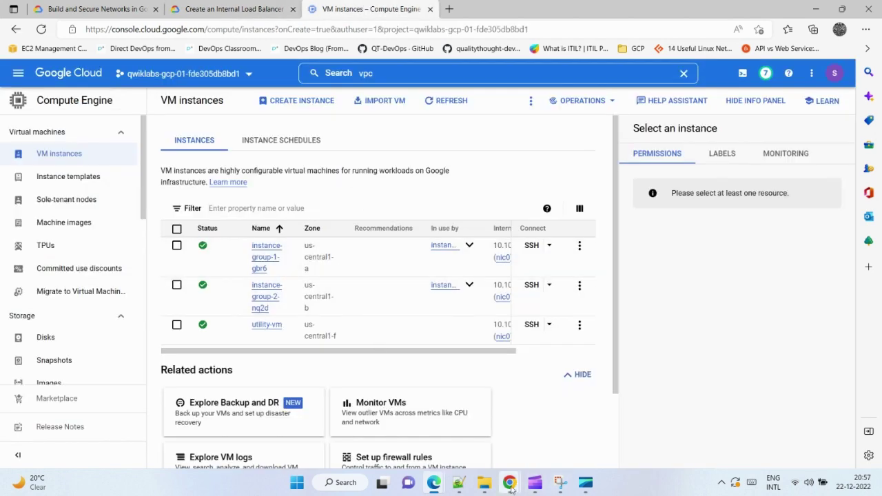
{"action": "mouse_move", "coordinate": [428, 487]}
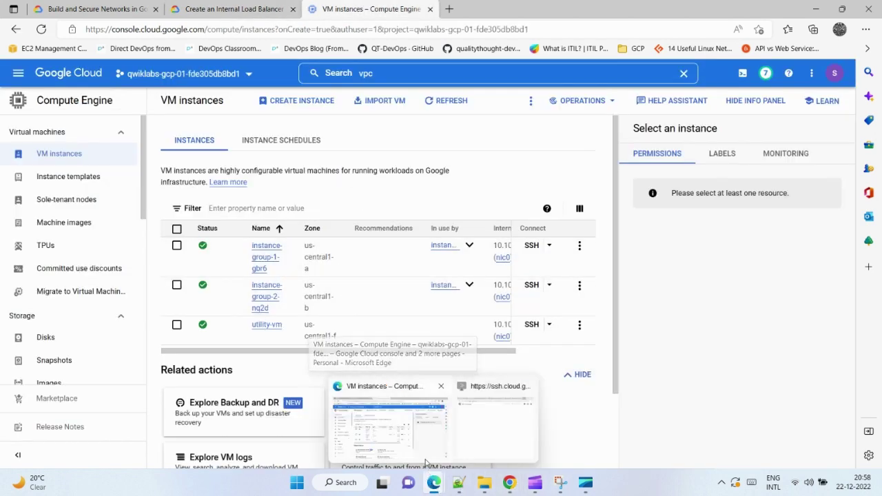
{"action": "left_click", "coordinate": [493, 425]}
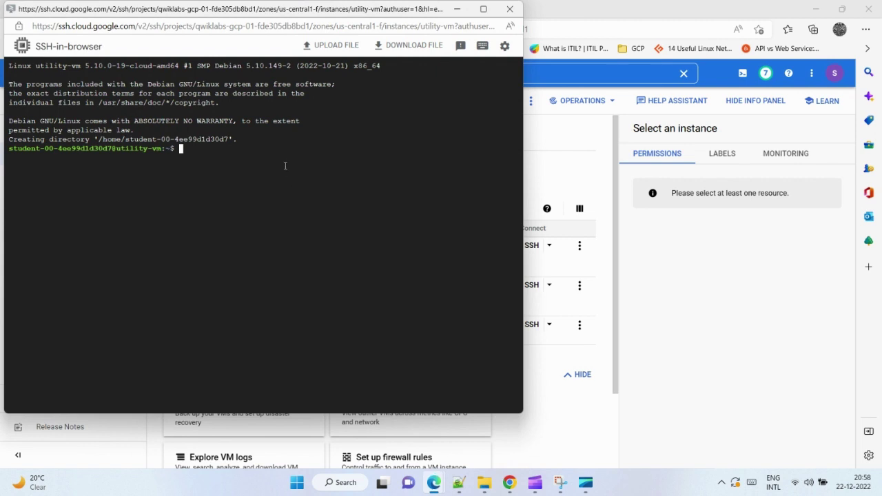
{"action": "key", "text": "ctrl+v"}
{"action": "key", "text": "Return"}
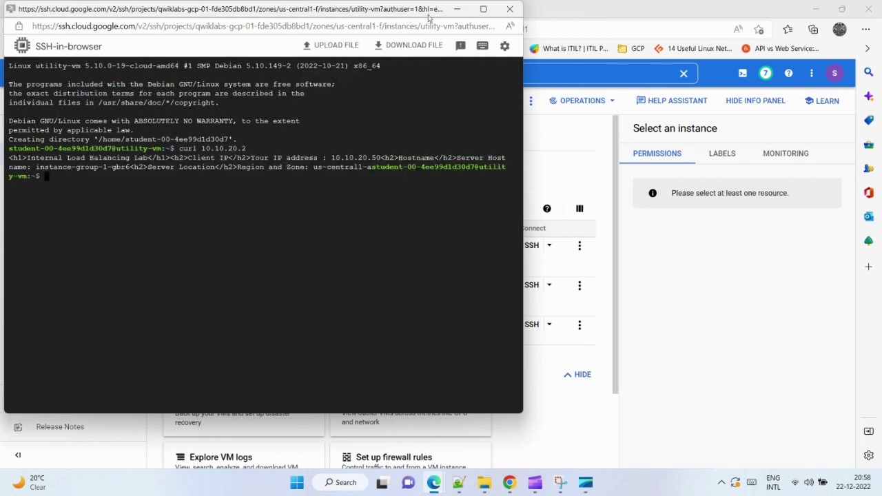
{"action": "left_click", "coordinate": [457, 9]}
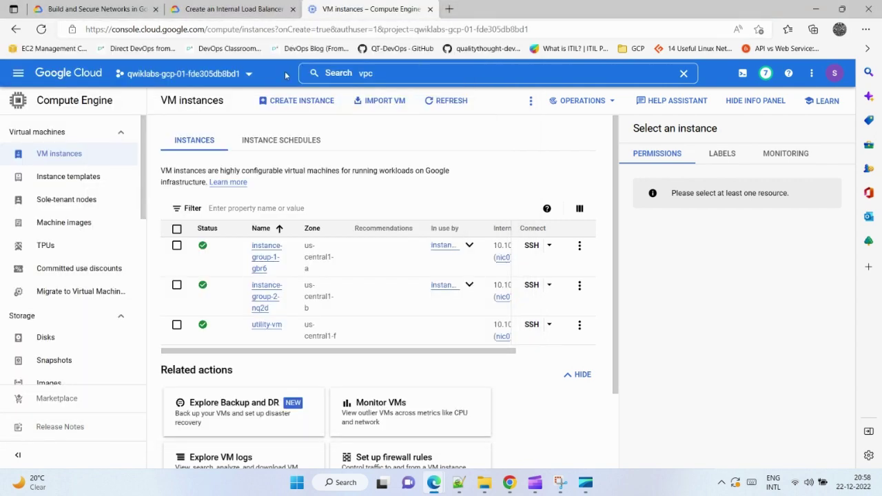
Review the lab's Task 3 instructions for starting the Internal Load Balancer configuration.
{"action": "key", "text": "ctrl+shift+Tab"}
{"action": "scroll", "coordinate": [296, 255], "scroll_direction": "down", "scroll_amount": 2}
{"action": "scroll", "coordinate": [295, 260], "scroll_direction": "down", "scroll_amount": 8}
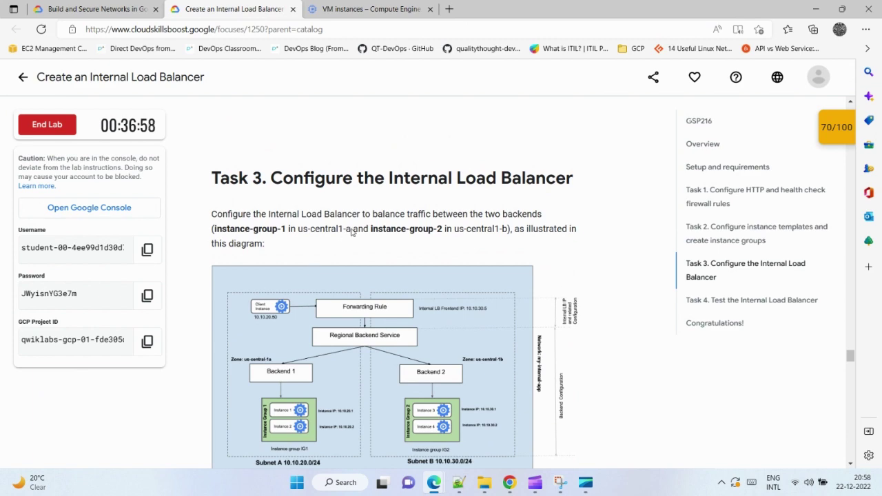
{"action": "left_click_drag", "start_coordinate": [573, 180], "coordinate": [282, 165]}
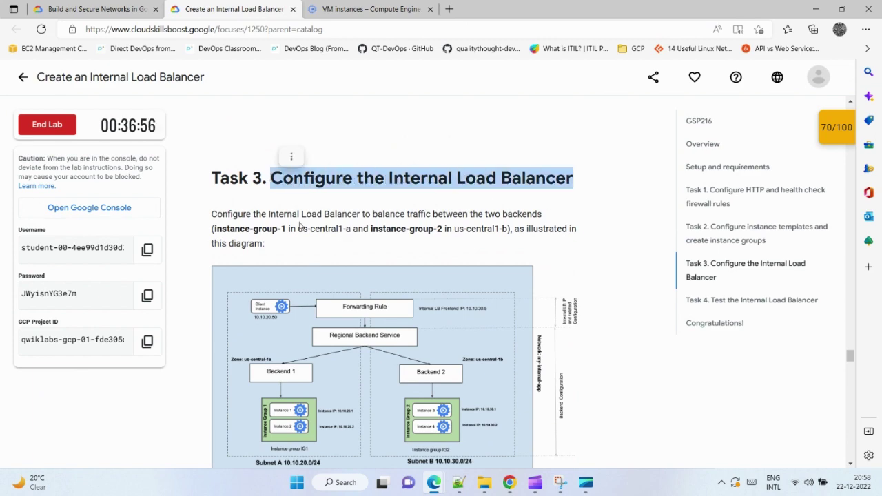
{"action": "scroll", "coordinate": [322, 290], "scroll_direction": "down", "scroll_amount": 4}
{"action": "scroll", "coordinate": [322, 290], "scroll_direction": "down", "scroll_amount": 4}
{"action": "scroll", "coordinate": [322, 292], "scroll_direction": "up", "scroll_amount": 3}
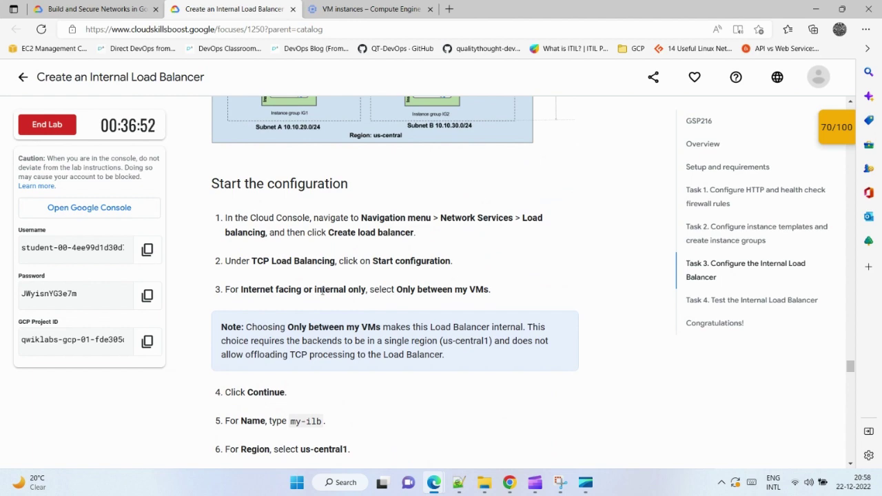
Return to utility-vm's SSH terminal and end the session with the exit command.
{"action": "left_click", "coordinate": [353, 7]}
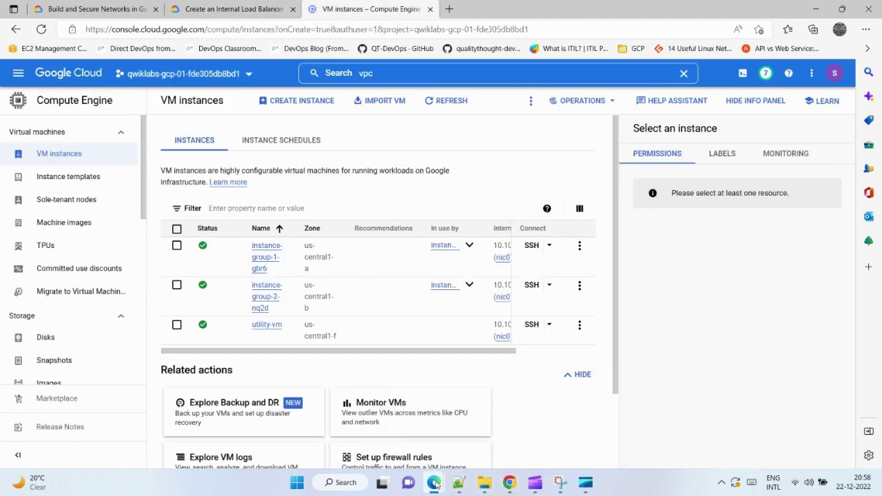
{"action": "mouse_move", "coordinate": [434, 482]}
{"action": "left_click", "coordinate": [476, 429]}
{"action": "type", "text": "ex"}
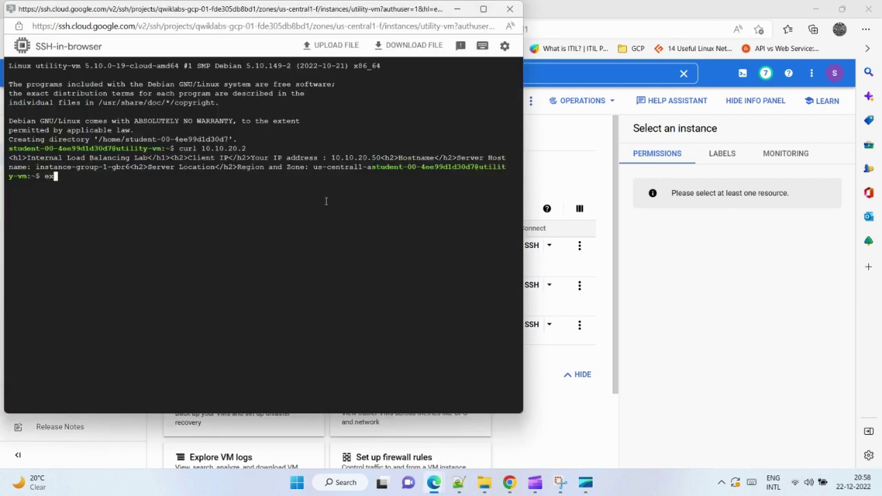
{"action": "type", "text": "it"}
{"action": "key", "text": "Return"}
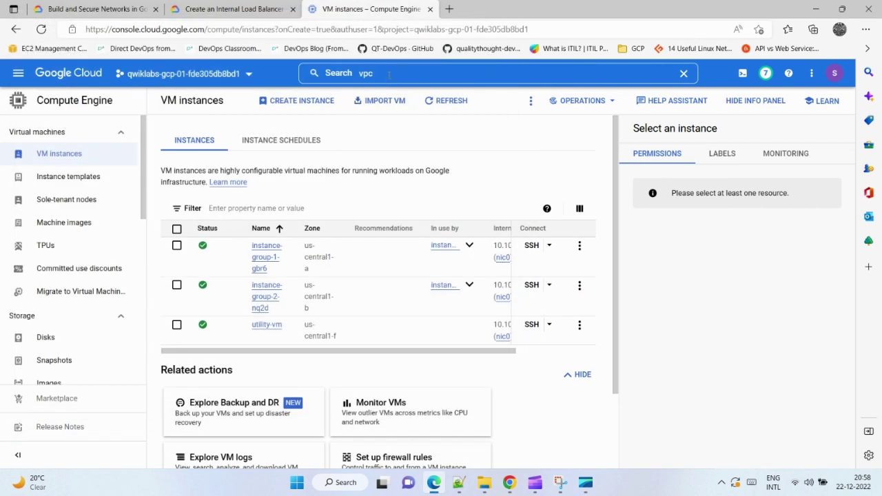
Search the cloud console for "load", open the Load balancing page, and start creating a load balancer.
{"action": "left_click", "coordinate": [337, 76]}
{"action": "left_click_drag", "start_coordinate": [377, 72], "coordinate": [328, 74]}
{"action": "type", "text": "lo"}
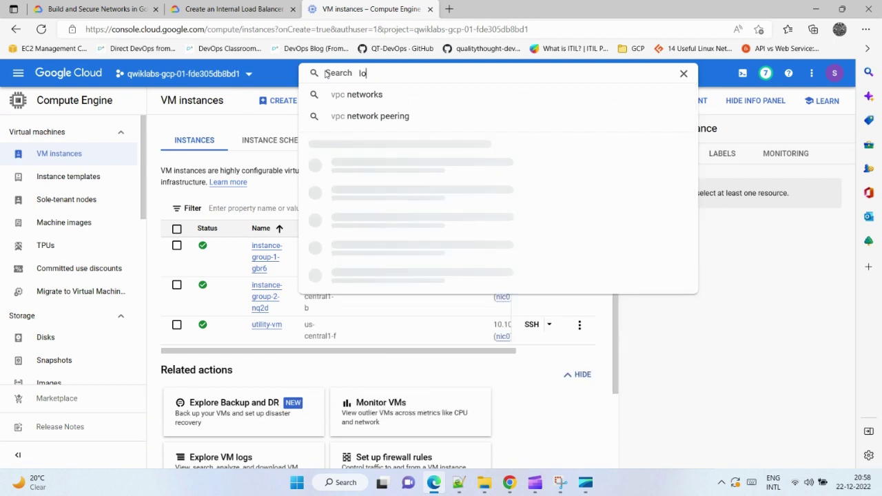
{"action": "type", "text": "ad"}
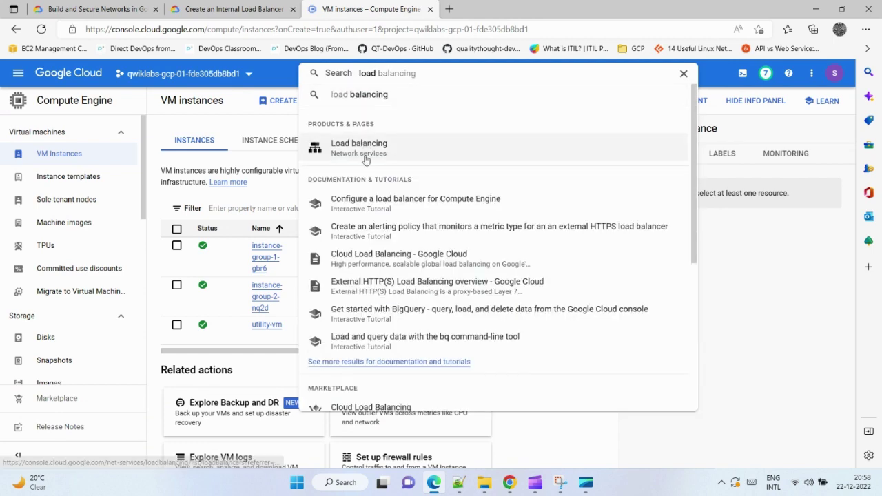
{"action": "left_click", "coordinate": [363, 146]}
{"action": "left_click", "coordinate": [227, 9]}
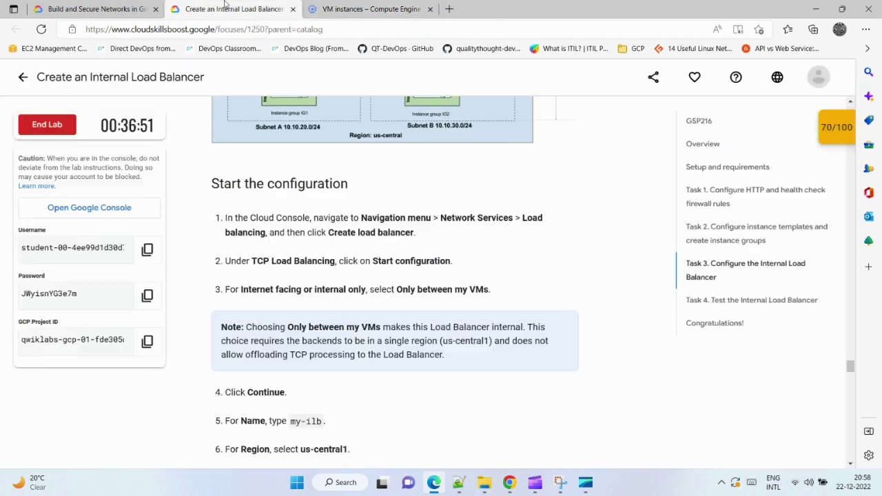
{"action": "left_click", "coordinate": [372, 10]}
{"action": "left_click", "coordinate": [321, 105]}
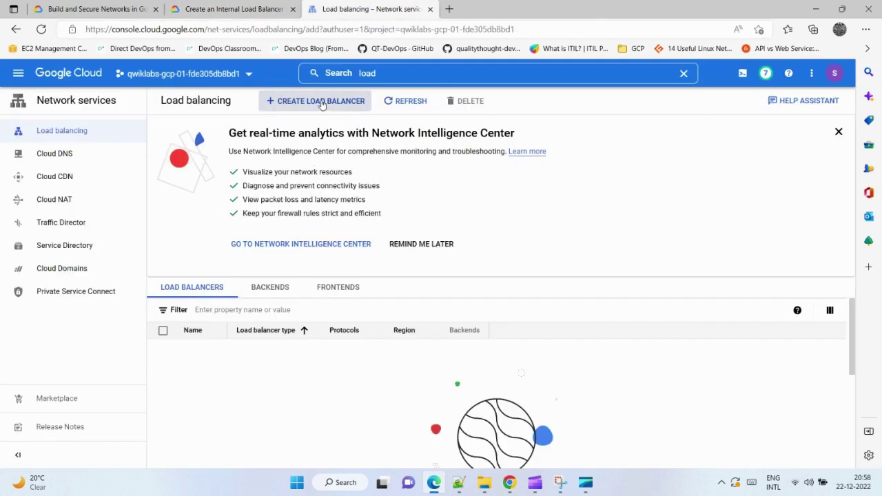
Check the lab's load balancer type and start the TCP Load Balancing configuration.
{"action": "left_click", "coordinate": [227, 9]}
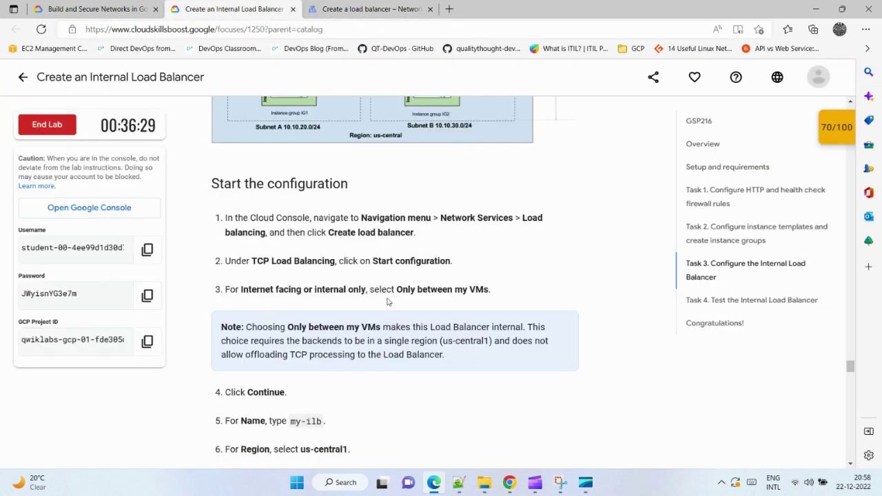
{"action": "left_click", "coordinate": [372, 10]}
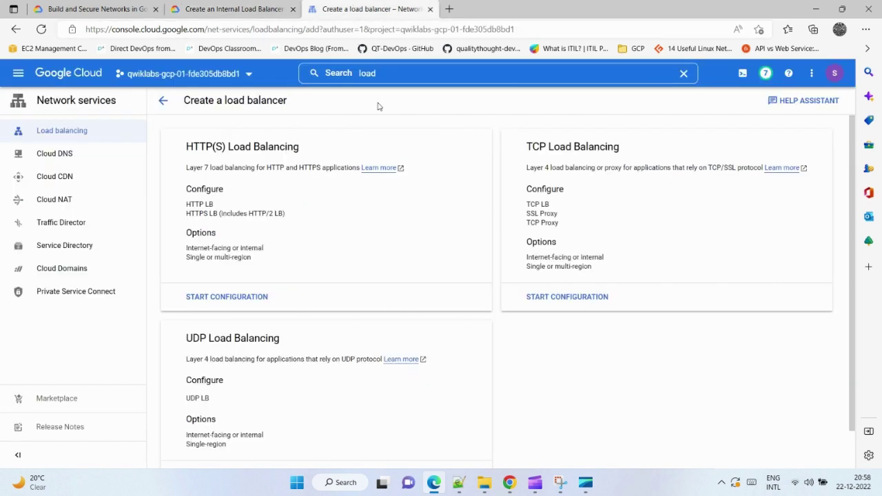
{"action": "scroll", "coordinate": [356, 257], "scroll_direction": "down", "scroll_amount": 1}
{"action": "scroll", "coordinate": [606, 297], "scroll_direction": "up", "scroll_amount": 1}
{"action": "left_click", "coordinate": [609, 303]}
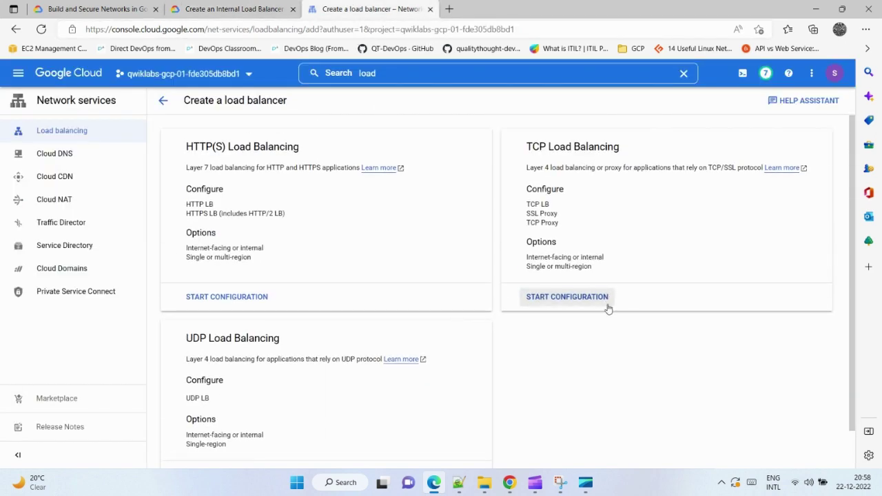
Restrict the load balancer to Only between my VMs, as the lab instructs, and continue to its configuration form.
{"action": "left_click", "coordinate": [229, 8]}
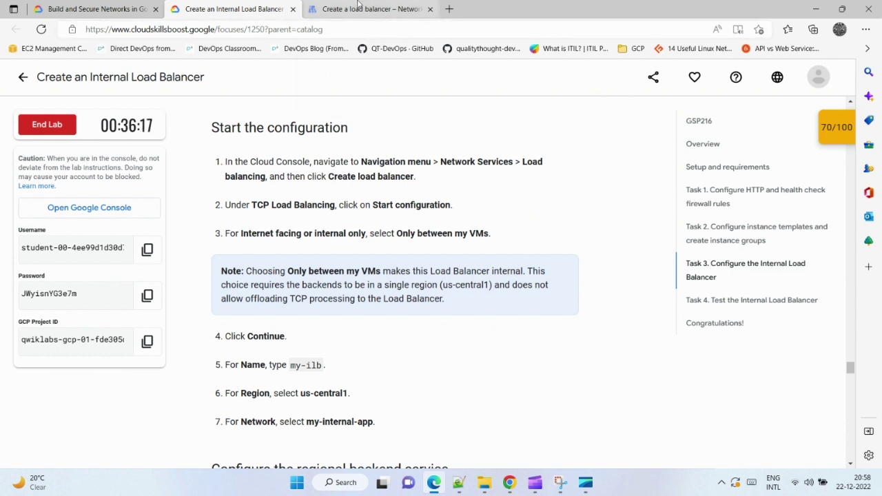
{"action": "left_click", "coordinate": [357, 7]}
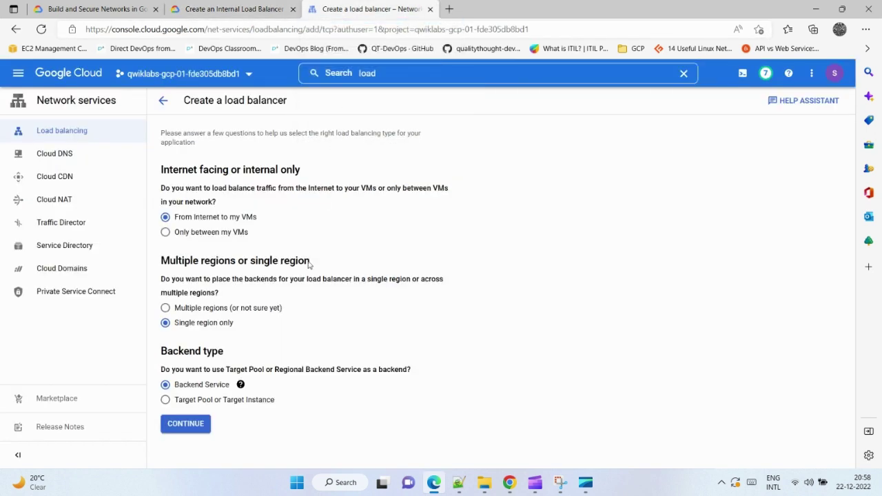
{"action": "left_click", "coordinate": [165, 233]}
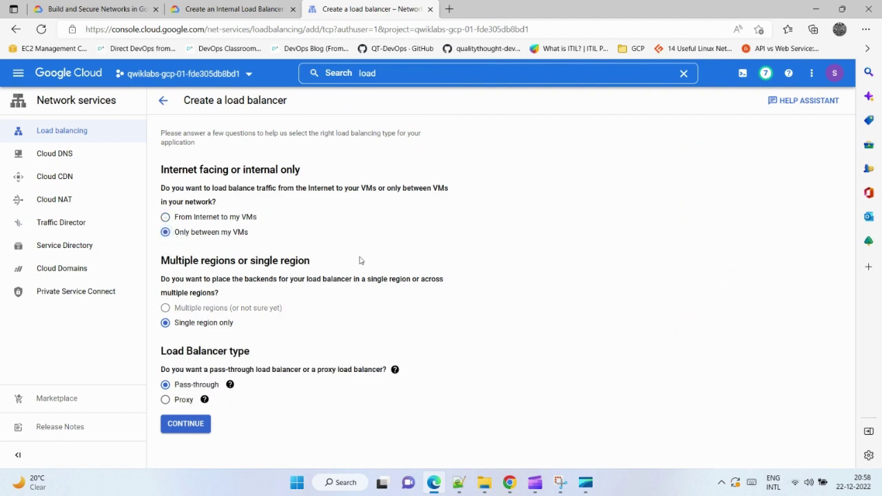
{"action": "key", "text": "ctrl+shift+Tab"}
{"action": "scroll", "coordinate": [387, 312], "scroll_direction": "down", "scroll_amount": 1}
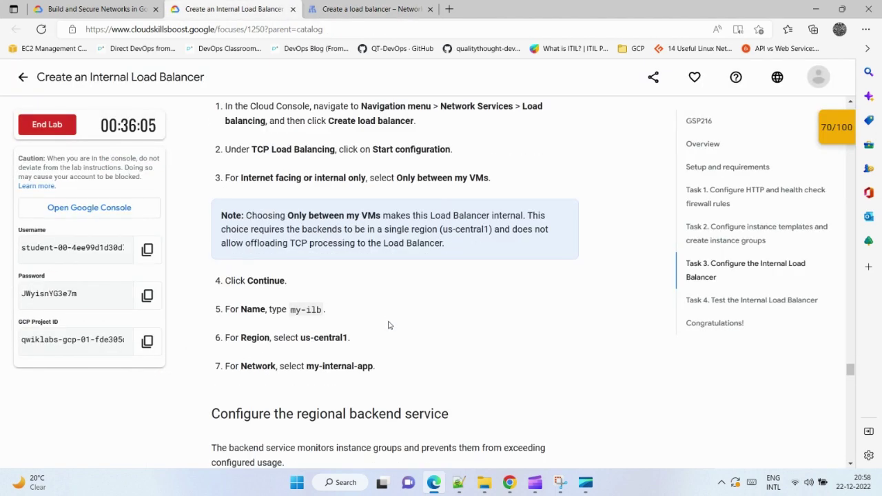
{"action": "key", "text": "ctrl+Tab"}
{"action": "left_click", "coordinate": [191, 423]}
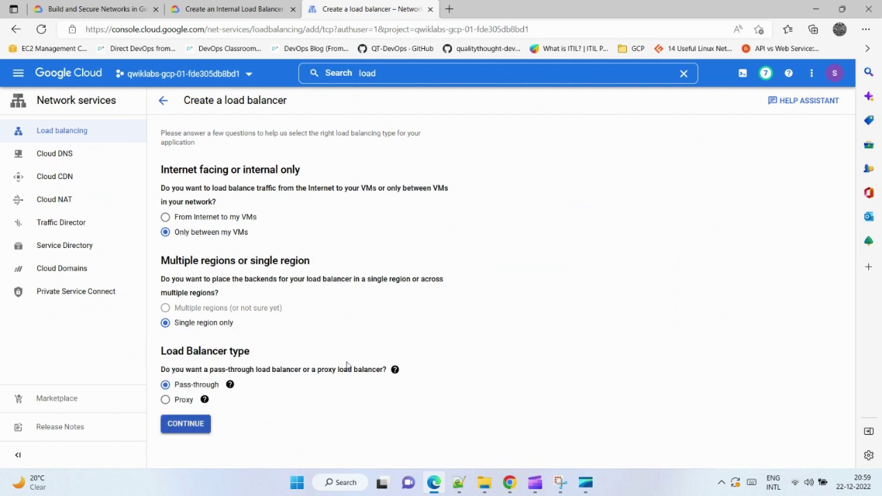
Copy the name my-ilb from the lab instructions and enter it as the new internal load balancer's name.
{"action": "left_click", "coordinate": [264, 6]}
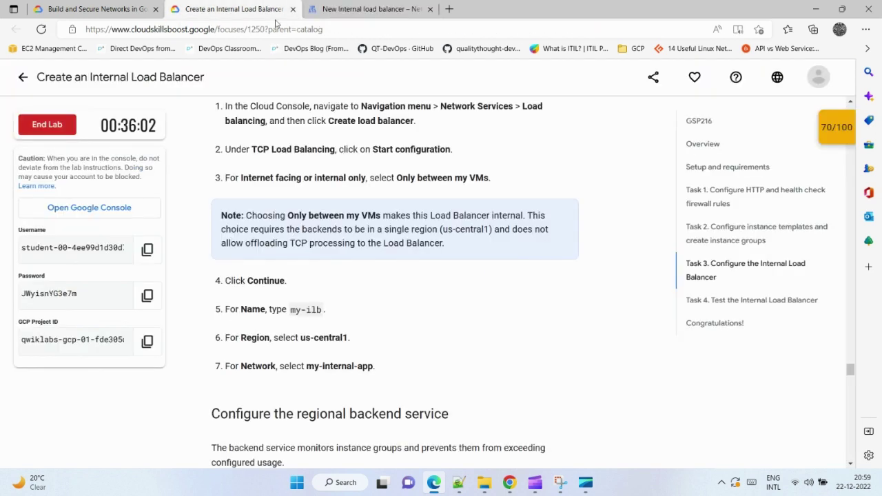
{"action": "scroll", "coordinate": [321, 245], "scroll_direction": "down", "scroll_amount": 1}
{"action": "left_click_drag", "start_coordinate": [327, 197], "coordinate": [290, 197]}
{"action": "right_click", "coordinate": [332, 198]}
{"action": "left_click", "coordinate": [325, 207]}
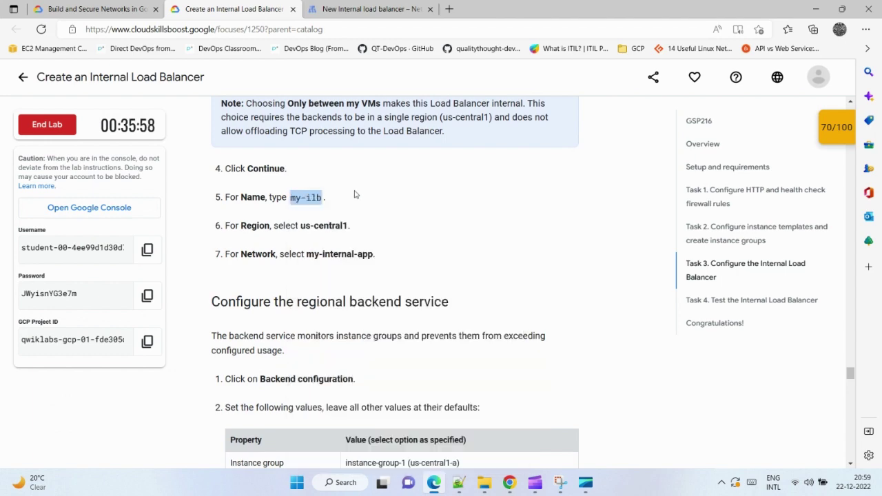
{"action": "left_click", "coordinate": [370, 9]}
{"action": "left_click", "coordinate": [224, 141]}
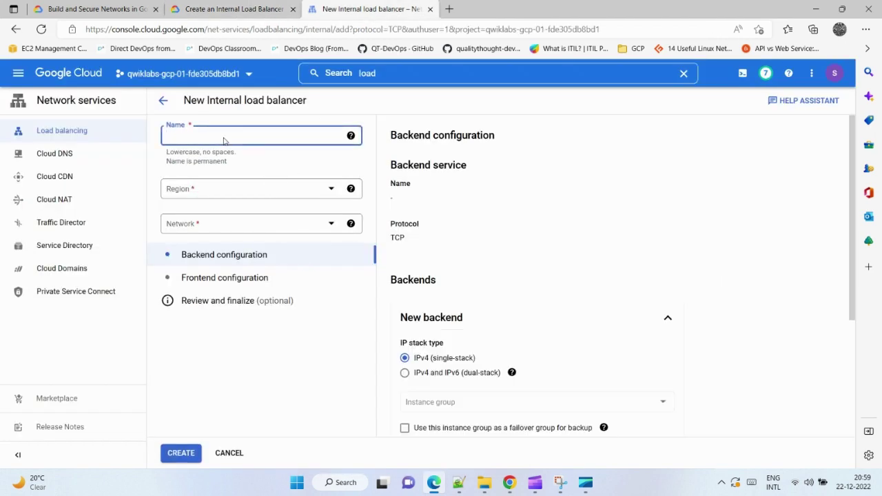
{"action": "key", "text": "ctrl+v"}
Check the required region in the lab and set the load balancer's region to us-central1 (Iowa).
{"action": "left_click", "coordinate": [234, 9]}
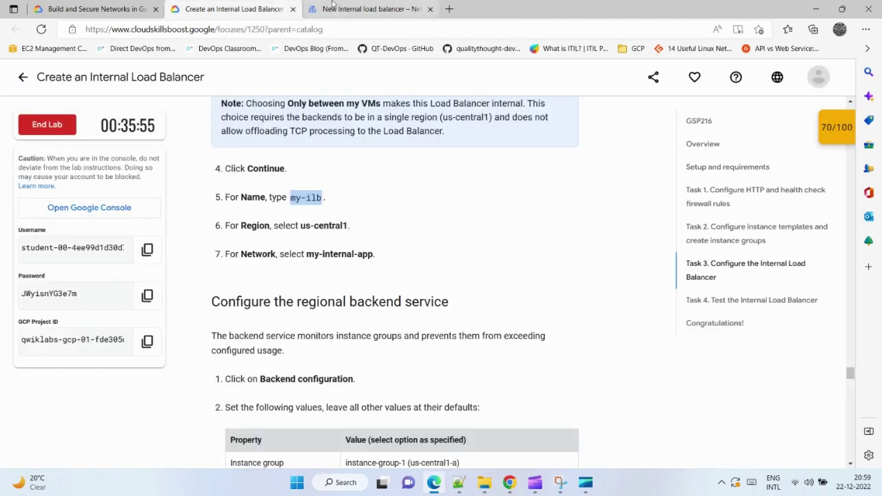
{"action": "left_click", "coordinate": [366, 9]}
{"action": "left_click", "coordinate": [255, 188]}
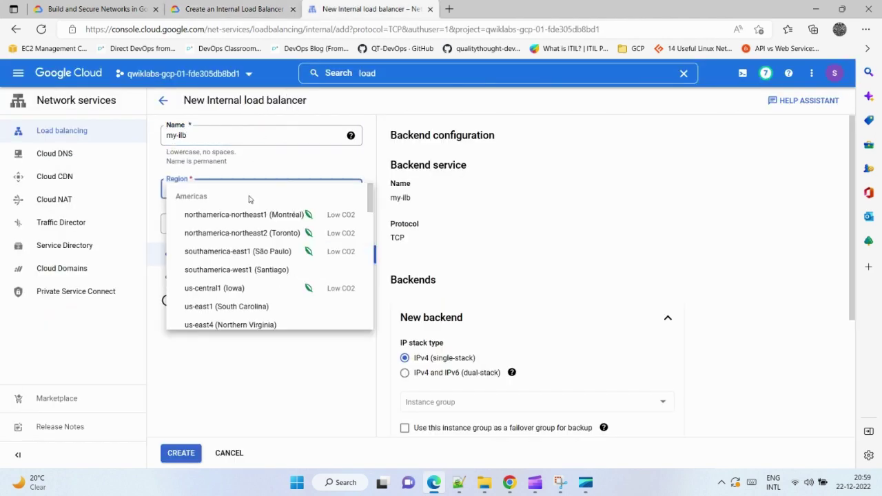
{"action": "scroll", "coordinate": [238, 296], "scroll_direction": "down", "scroll_amount": 2}
{"action": "scroll", "coordinate": [238, 298], "scroll_direction": "down", "scroll_amount": 1}
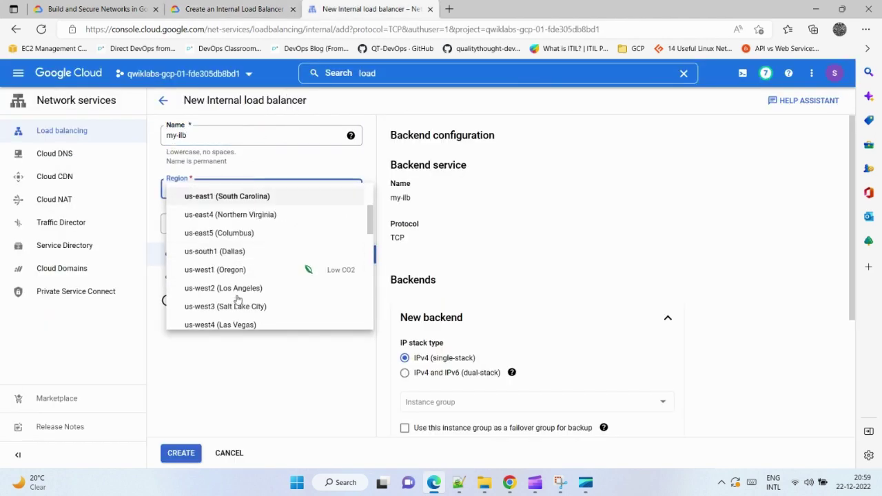
{"action": "scroll", "coordinate": [238, 298], "scroll_direction": "up", "scroll_amount": 4}
{"action": "scroll", "coordinate": [238, 298], "scroll_direction": "down", "scroll_amount": 1}
{"action": "scroll", "coordinate": [238, 298], "scroll_direction": "down", "scroll_amount": 3}
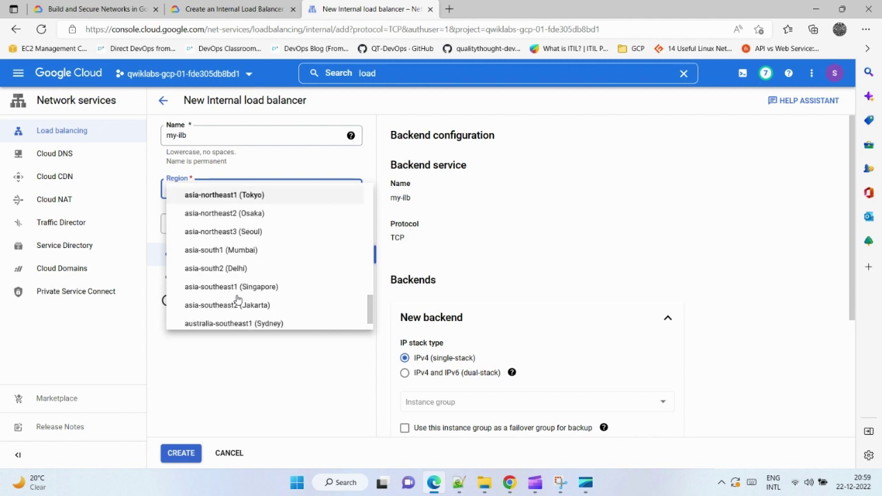
{"action": "scroll", "coordinate": [237, 295], "scroll_direction": "down", "scroll_amount": 1}
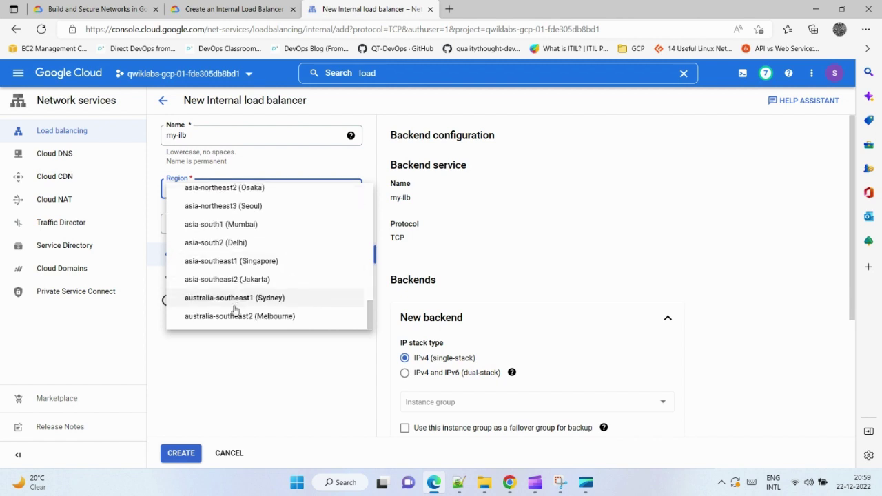
{"action": "scroll", "coordinate": [234, 303], "scroll_direction": "up", "scroll_amount": 10}
{"action": "scroll", "coordinate": [237, 282], "scroll_direction": "up", "scroll_amount": 1}
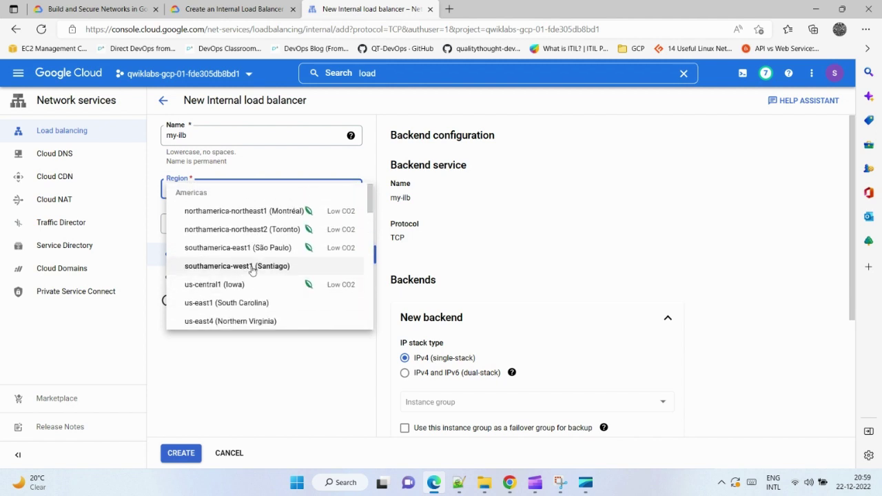
{"action": "scroll", "coordinate": [252, 248], "scroll_direction": "down", "scroll_amount": 5}
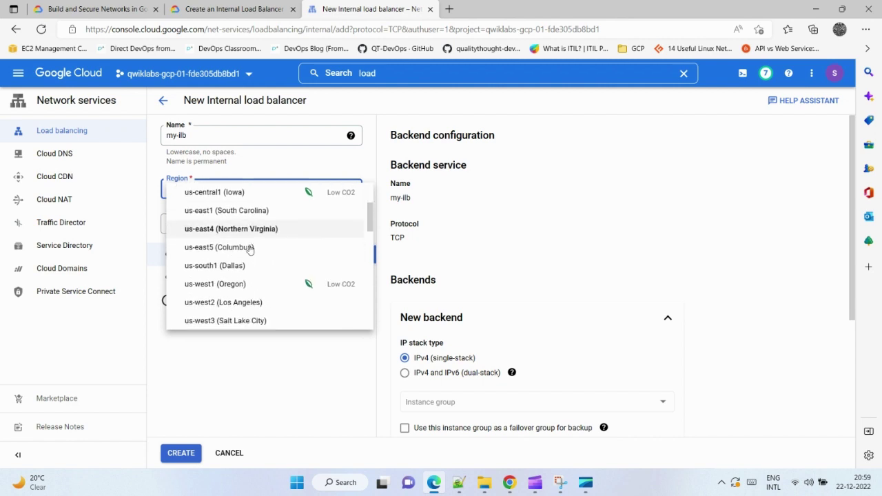
{"action": "scroll", "coordinate": [246, 261], "scroll_direction": "down", "scroll_amount": 3}
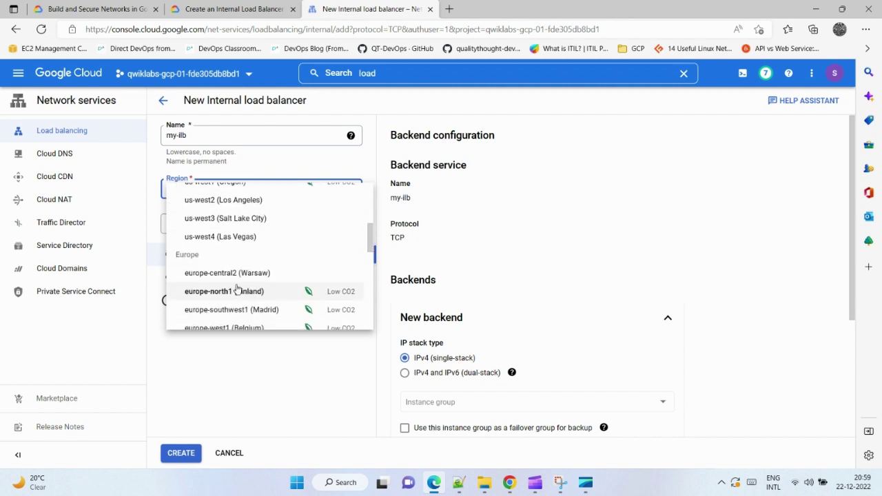
{"action": "scroll", "coordinate": [237, 286], "scroll_direction": "down", "scroll_amount": 2}
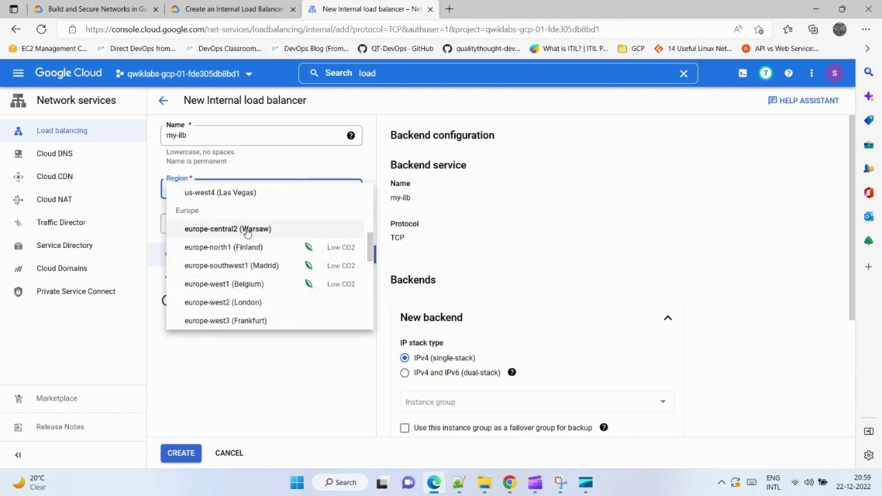
{"action": "scroll", "coordinate": [247, 232], "scroll_direction": "up", "scroll_amount": 10}
{"action": "scroll", "coordinate": [242, 256], "scroll_direction": "down", "scroll_amount": 2}
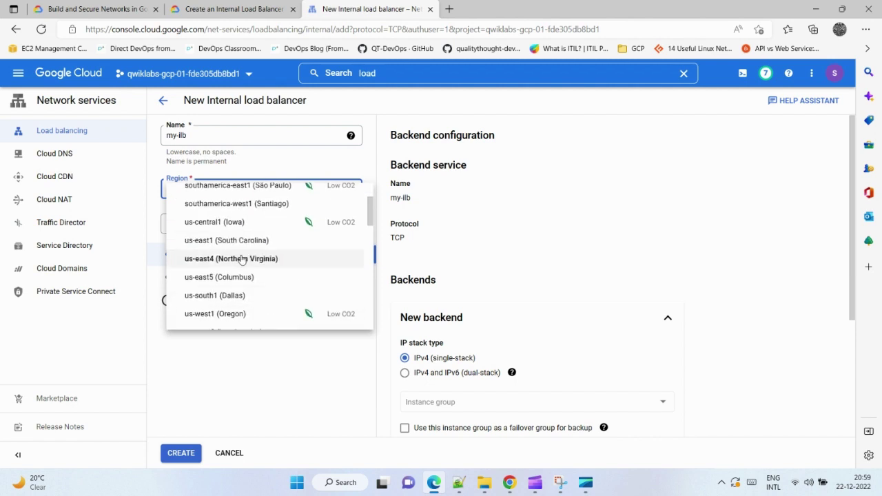
{"action": "left_click", "coordinate": [242, 222]}
Check the required network in the lab and set the load balancer's network to my-internal-app.
{"action": "left_click", "coordinate": [231, 9]}
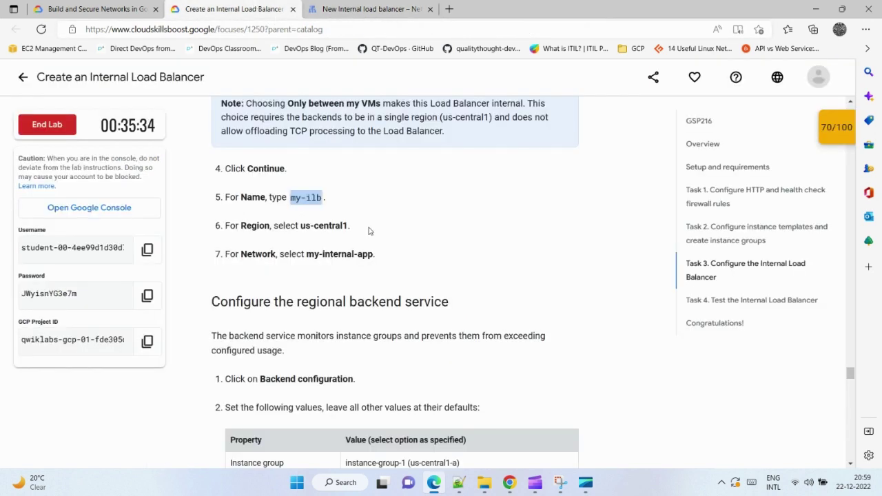
{"action": "left_click", "coordinate": [372, 9]}
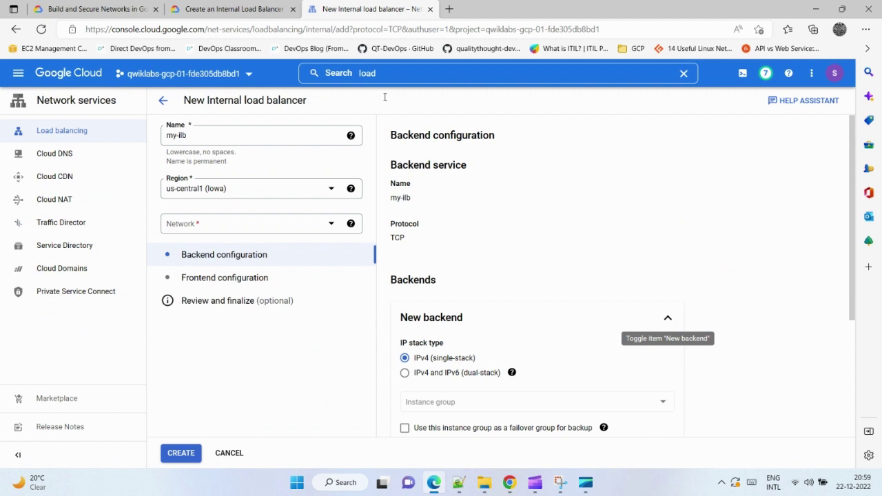
{"action": "left_click", "coordinate": [247, 224]}
{"action": "left_click", "coordinate": [221, 284]}
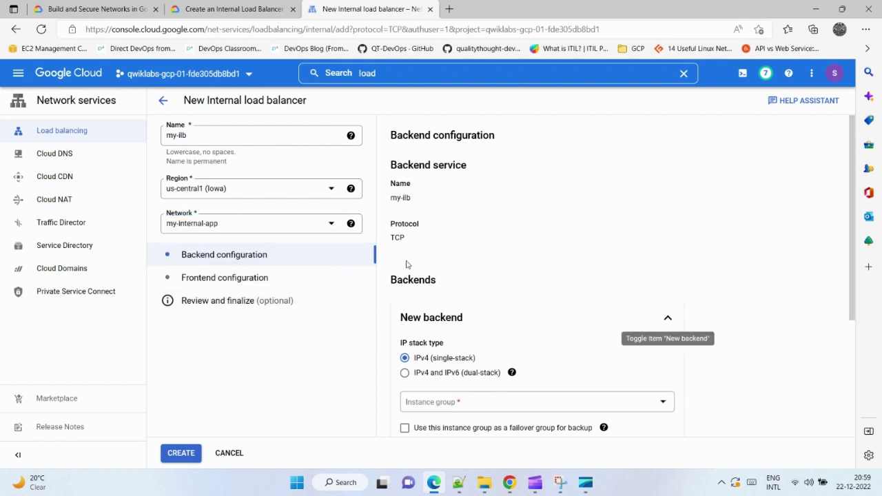
Check the backend settings in the lab and add instance-group-1 (us-central1-a) as the load balancer's first backend.
{"action": "left_click", "coordinate": [284, 11]}
{"action": "scroll", "coordinate": [355, 283], "scroll_direction": "down", "scroll_amount": 2}
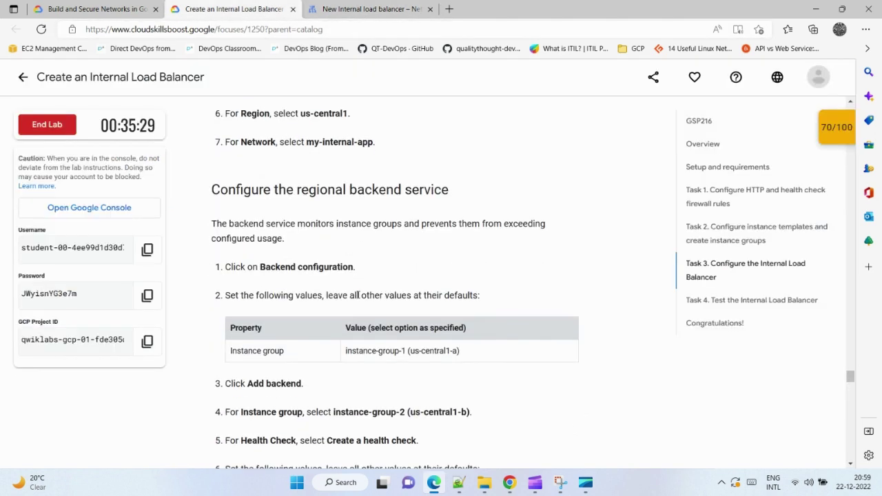
{"action": "left_click", "coordinate": [357, 8]}
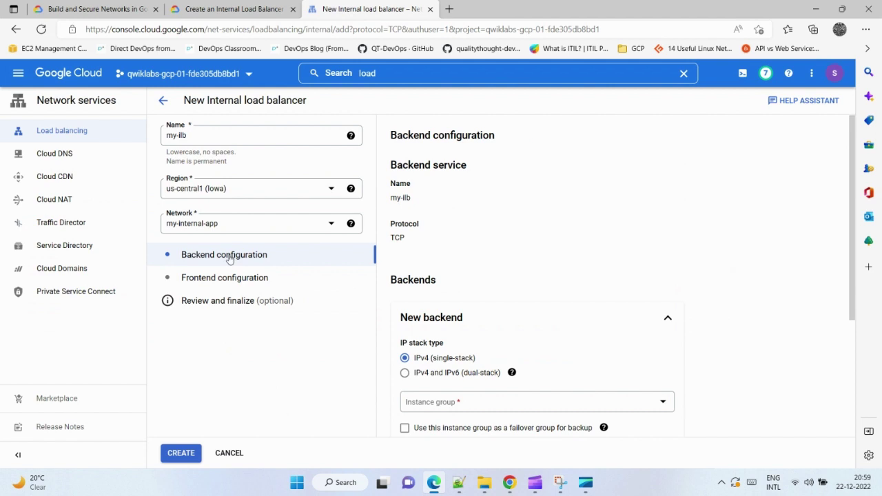
{"action": "scroll", "coordinate": [579, 253], "scroll_direction": "down", "scroll_amount": 2}
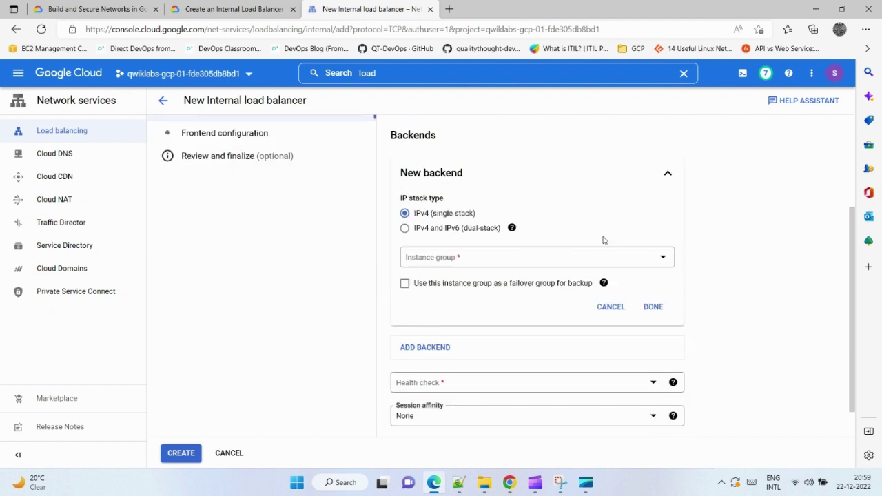
{"action": "left_click", "coordinate": [505, 260]}
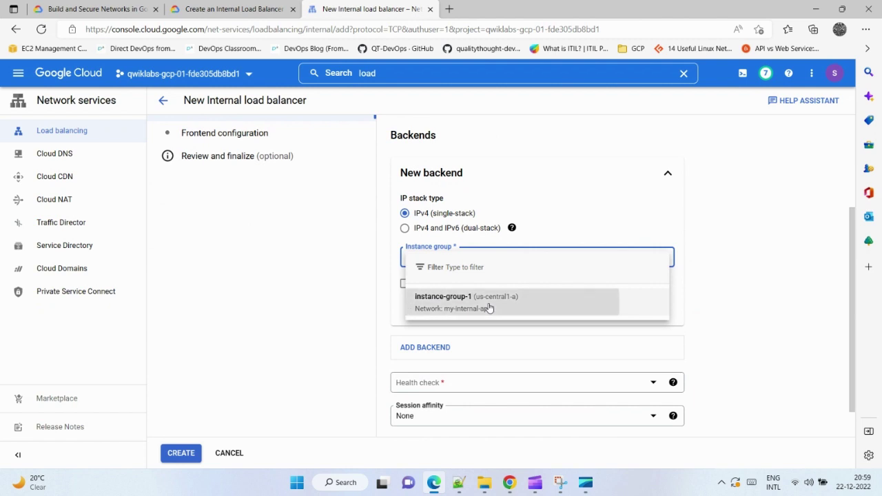
{"action": "left_click", "coordinate": [489, 305]}
{"action": "left_click", "coordinate": [275, 9]}
{"action": "scroll", "coordinate": [327, 294], "scroll_direction": "down", "scroll_amount": 2}
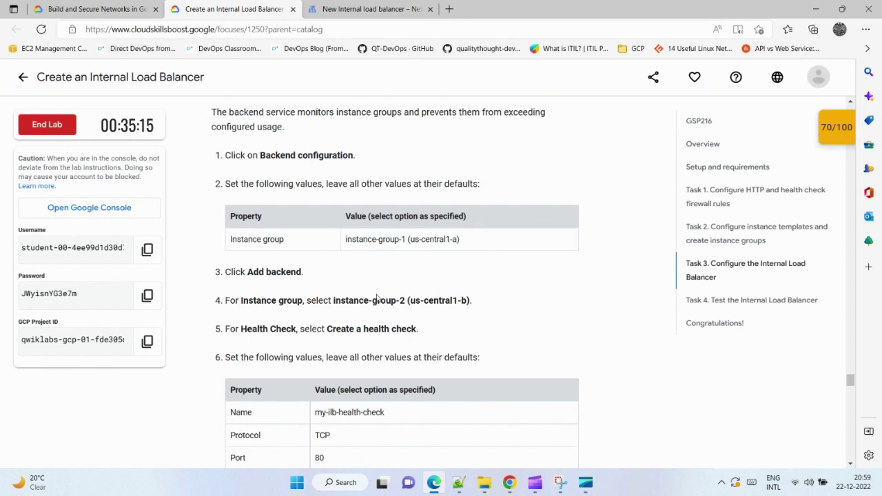
{"action": "left_click", "coordinate": [352, 9]}
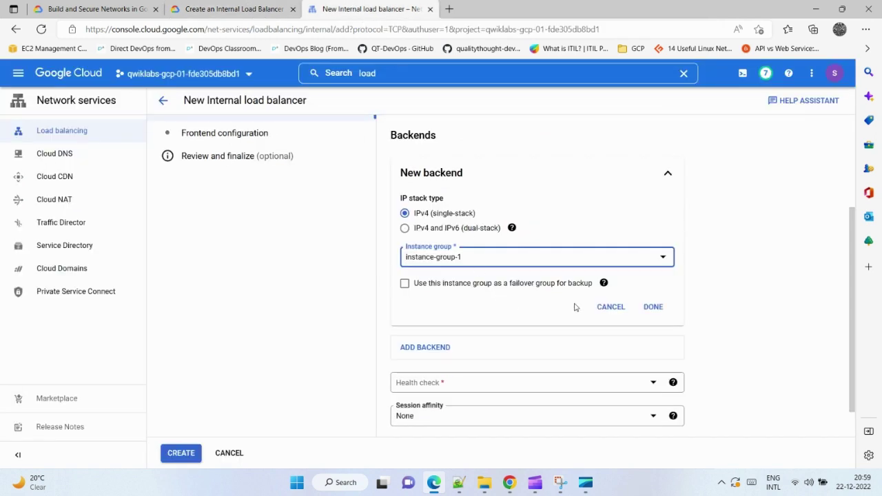
{"action": "left_click", "coordinate": [657, 312]}
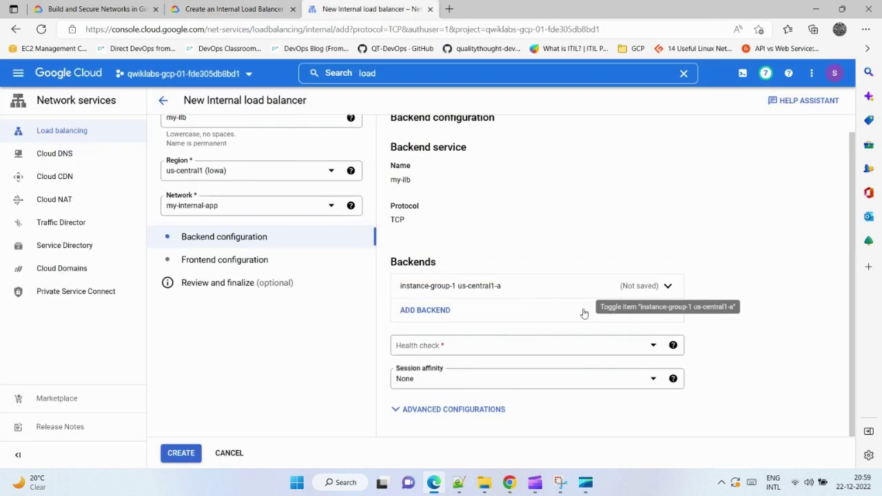
Add a second backend with instance-group-2 (us-central1-b), checking the choice against the lab instructions.
{"action": "left_click", "coordinate": [459, 311]}
{"action": "scroll", "coordinate": [458, 379], "scroll_direction": "down", "scroll_amount": 1}
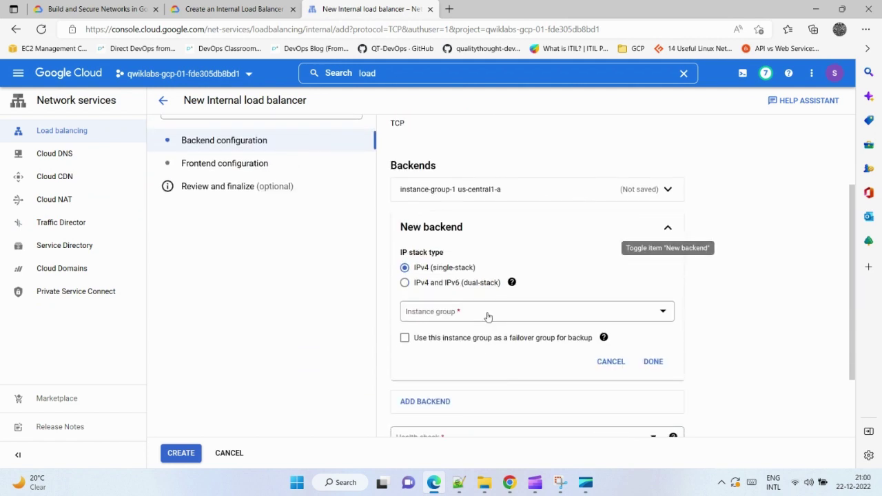
{"action": "left_click", "coordinate": [485, 313]}
{"action": "left_click", "coordinate": [475, 377]}
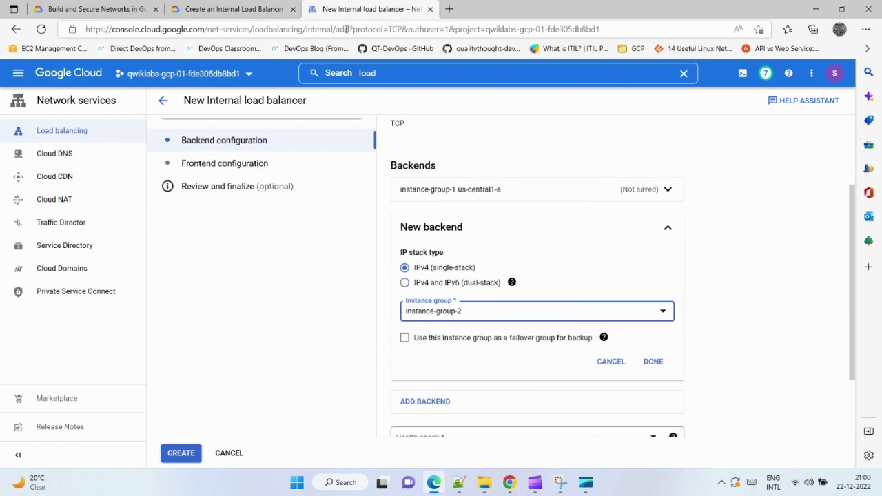
{"action": "left_click", "coordinate": [227, 9]}
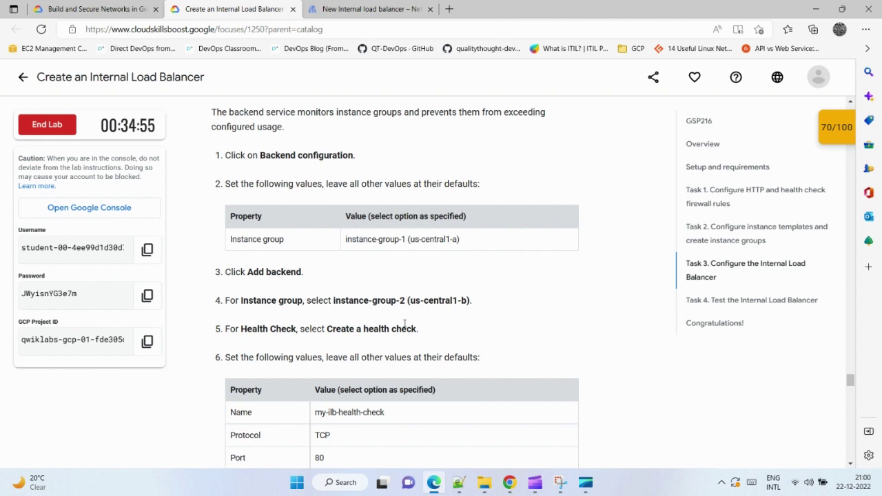
{"action": "left_click", "coordinate": [365, 8]}
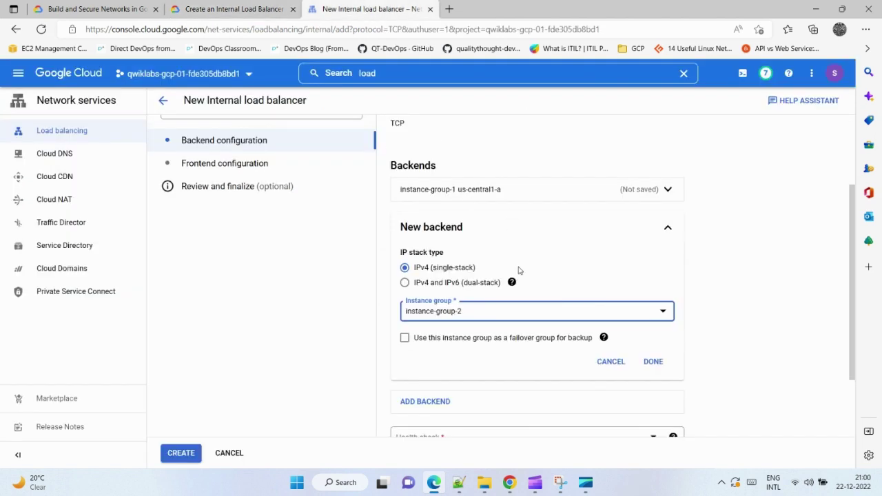
{"action": "left_click", "coordinate": [263, 4]}
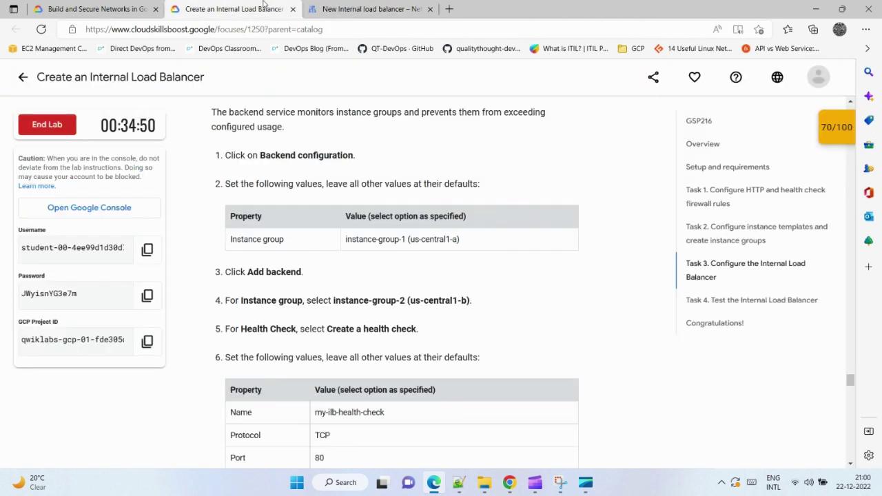
{"action": "left_click", "coordinate": [327, 7]}
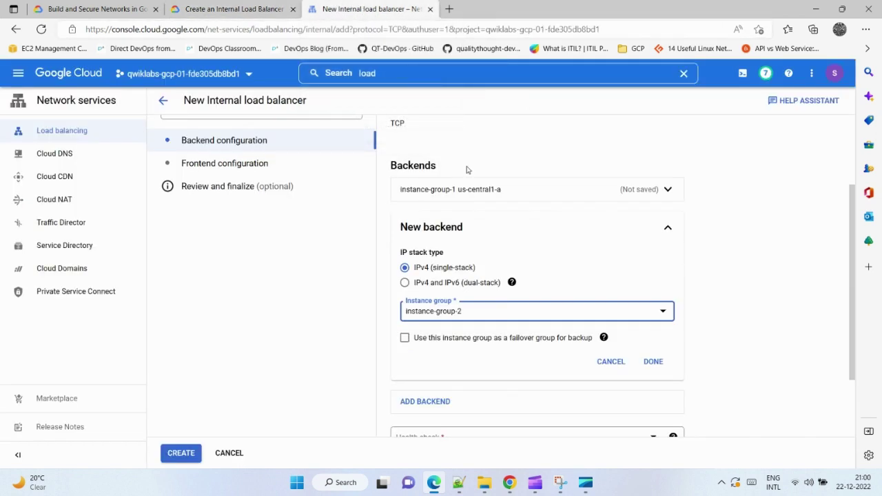
{"action": "left_click", "coordinate": [486, 319]}
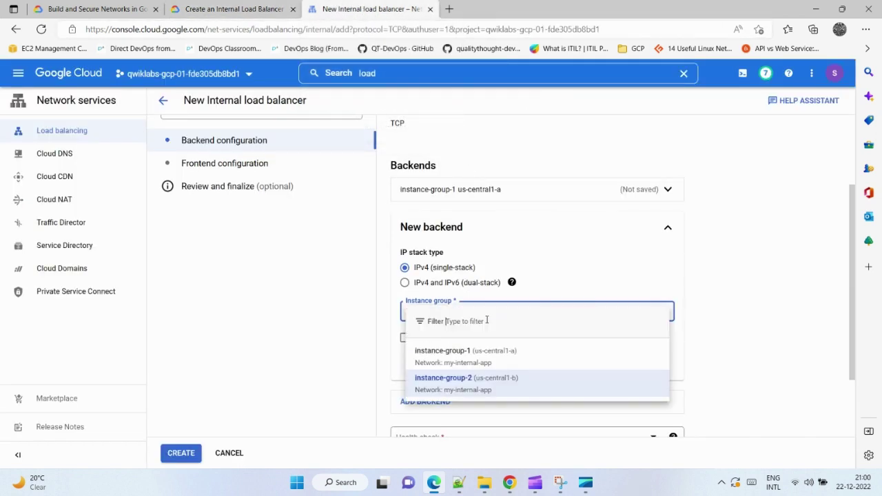
{"action": "left_click", "coordinate": [489, 385]}
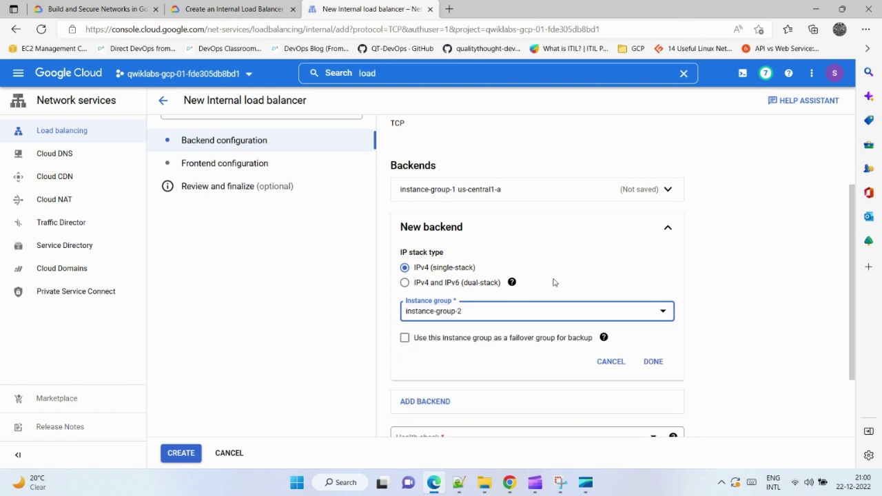
{"action": "scroll", "coordinate": [569, 241], "scroll_direction": "down", "scroll_amount": 2}
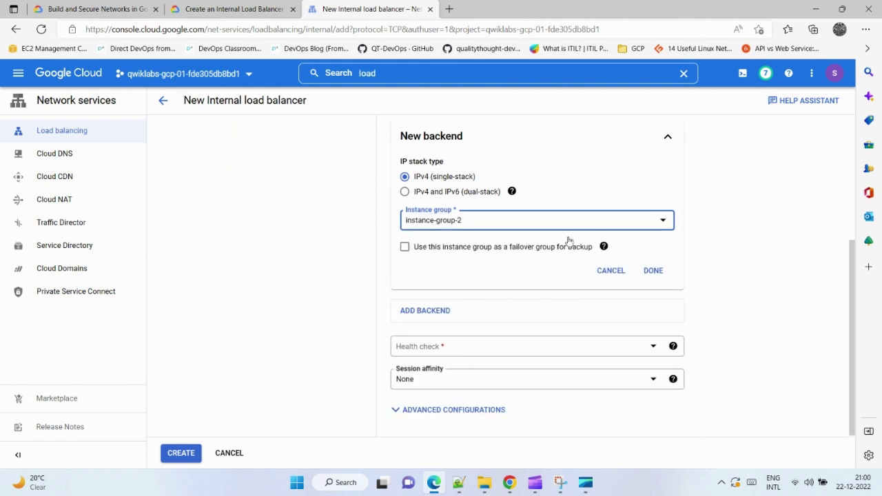
{"action": "left_click", "coordinate": [656, 273]}
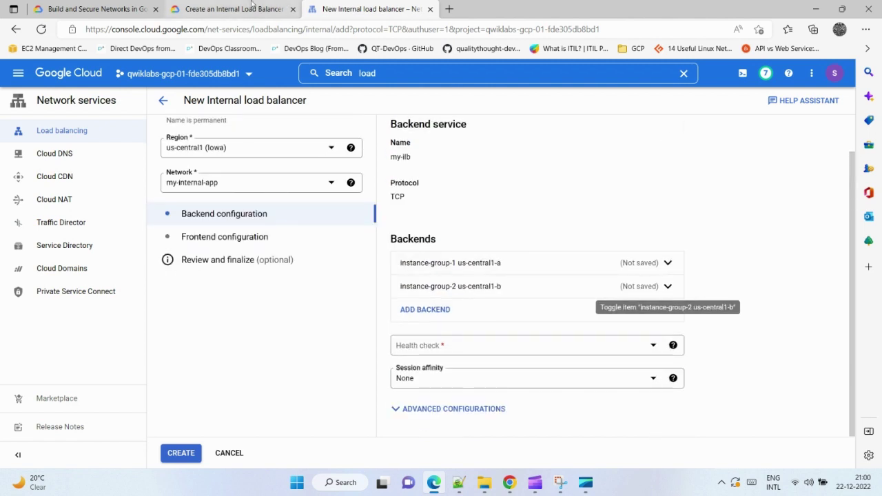
Copy the health check name my-ilb-health-check from the lab instructions and return to the load balancer form.
{"action": "left_click", "coordinate": [231, 9]}
{"action": "scroll", "coordinate": [411, 241], "scroll_direction": "down", "scroll_amount": 3}
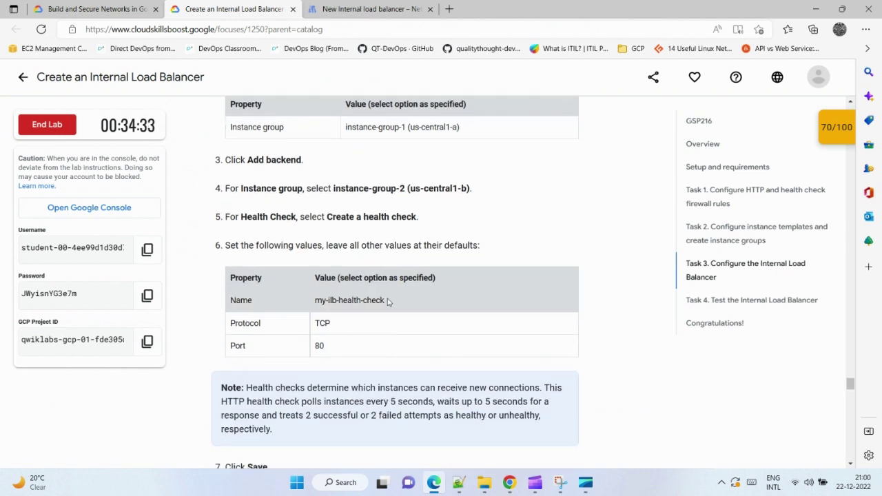
{"action": "left_click_drag", "start_coordinate": [388, 300], "coordinate": [314, 303]}
{"action": "right_click", "coordinate": [327, 298]}
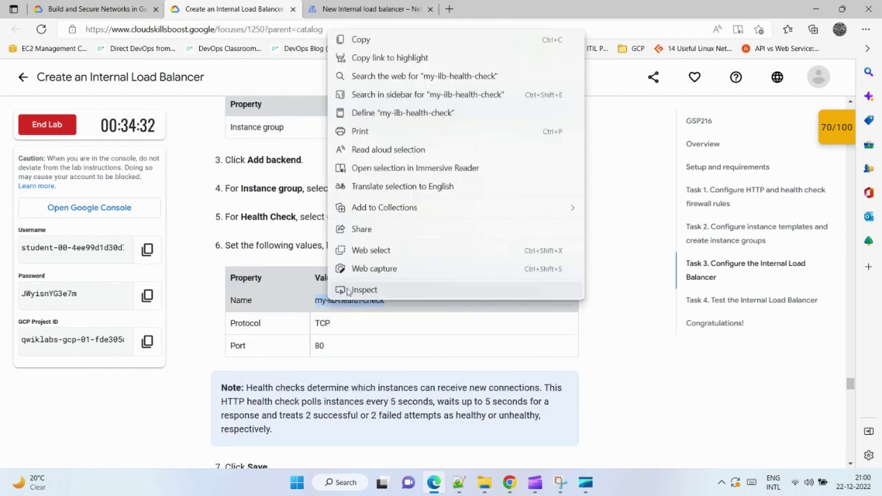
{"action": "left_click", "coordinate": [366, 37]}
{"action": "left_click", "coordinate": [370, 6]}
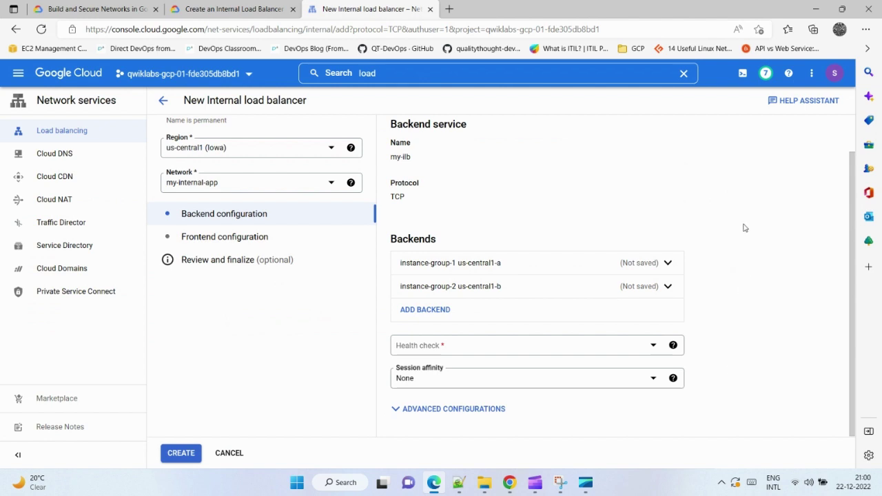
Expand the advanced backend configurations and compare the backend form with the lab's health check instructions.
{"action": "left_click", "coordinate": [395, 410]}
{"action": "scroll", "coordinate": [607, 319], "scroll_direction": "down", "scroll_amount": 2}
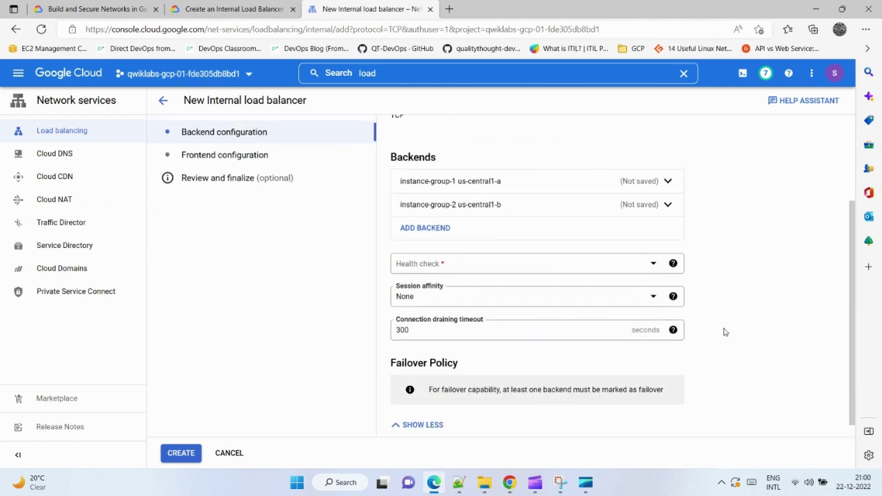
{"action": "scroll", "coordinate": [724, 332], "scroll_direction": "up", "scroll_amount": 3}
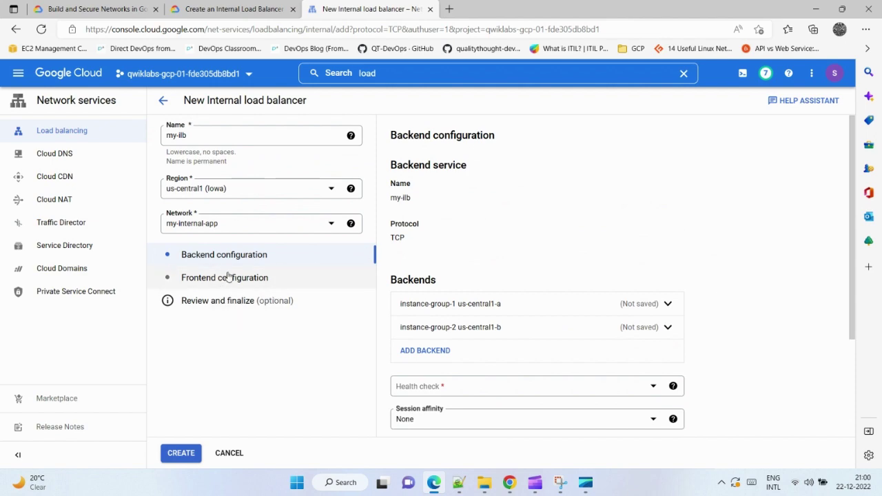
{"action": "left_click", "coordinate": [230, 9]}
{"action": "scroll", "coordinate": [404, 243], "scroll_direction": "up", "scroll_amount": 3}
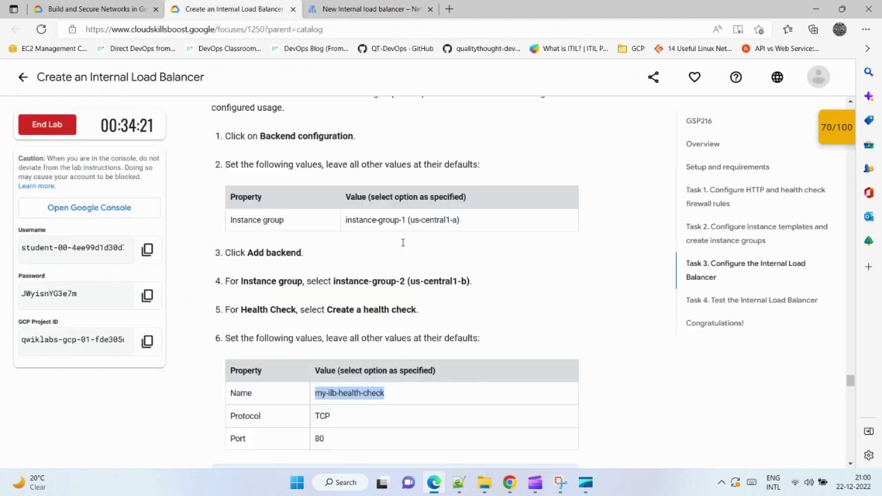
{"action": "scroll", "coordinate": [403, 242], "scroll_direction": "down", "scroll_amount": 2}
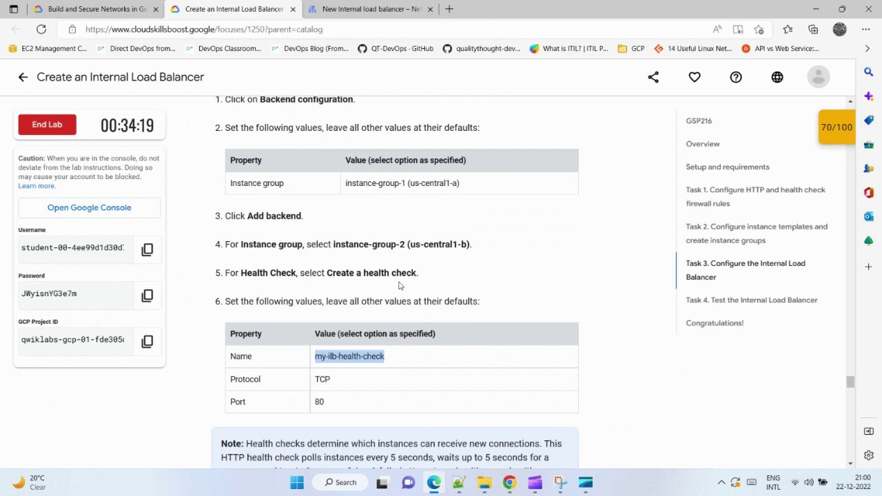
{"action": "scroll", "coordinate": [400, 285], "scroll_direction": "down", "scroll_amount": 1}
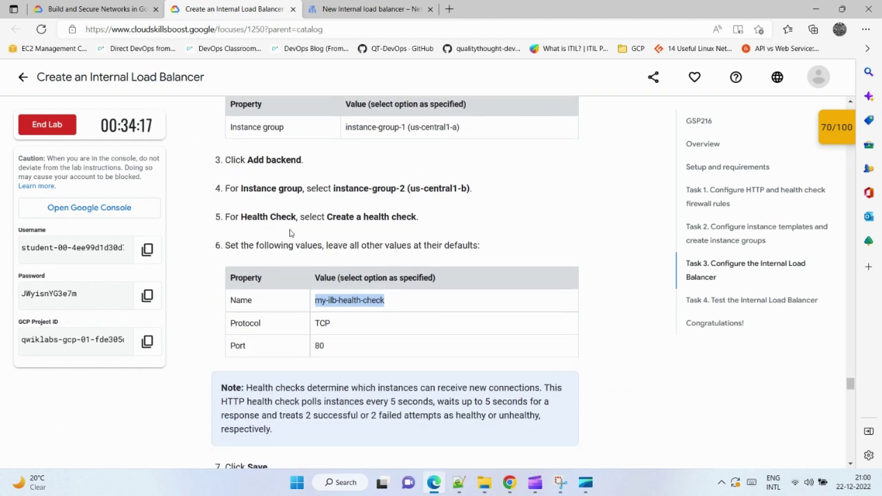
{"action": "left_click", "coordinate": [367, 5]}
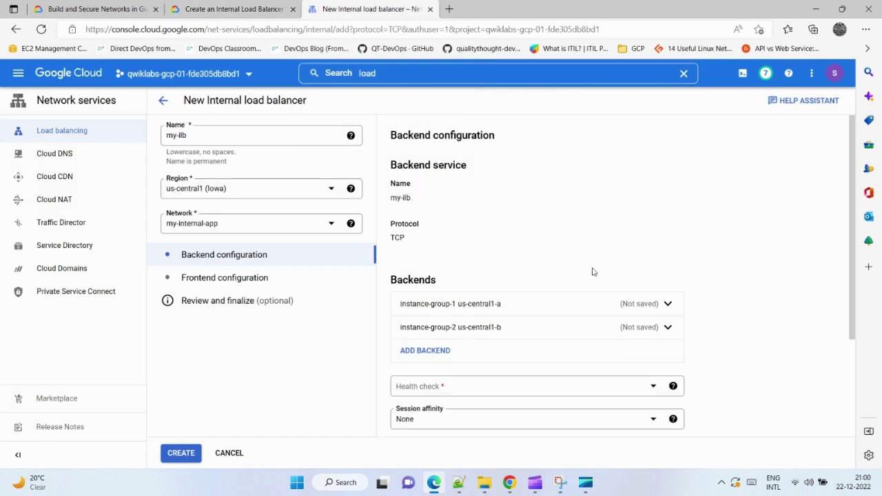
{"action": "scroll", "coordinate": [592, 272], "scroll_direction": "down", "scroll_amount": 2}
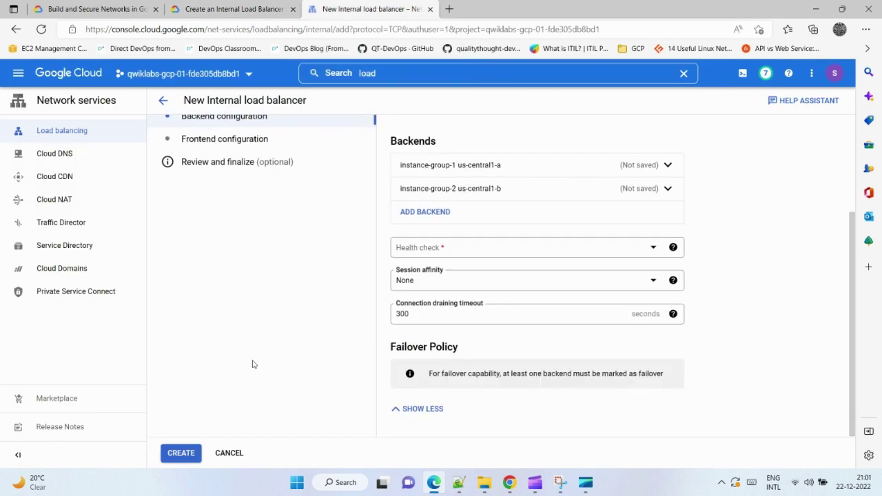
{"action": "scroll", "coordinate": [272, 194], "scroll_direction": "up", "scroll_amount": 1}
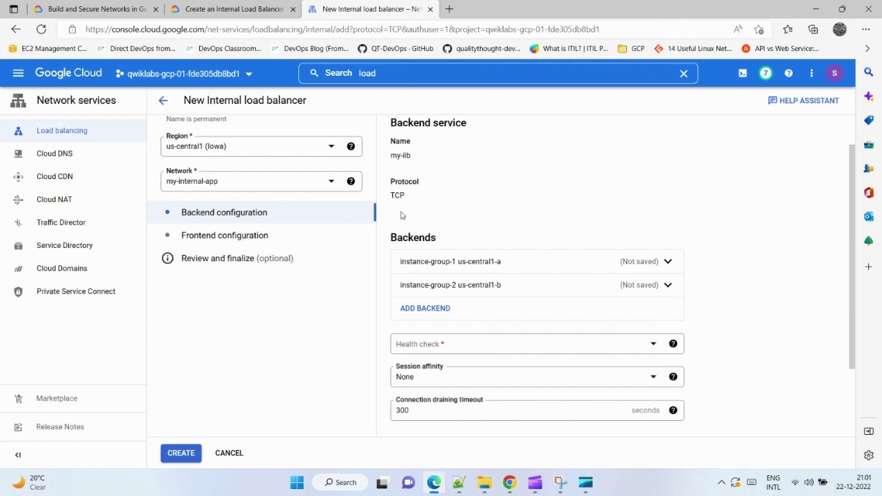
{"action": "left_click", "coordinate": [247, 219]}
{"action": "mouse_move", "coordinate": [351, 188]}
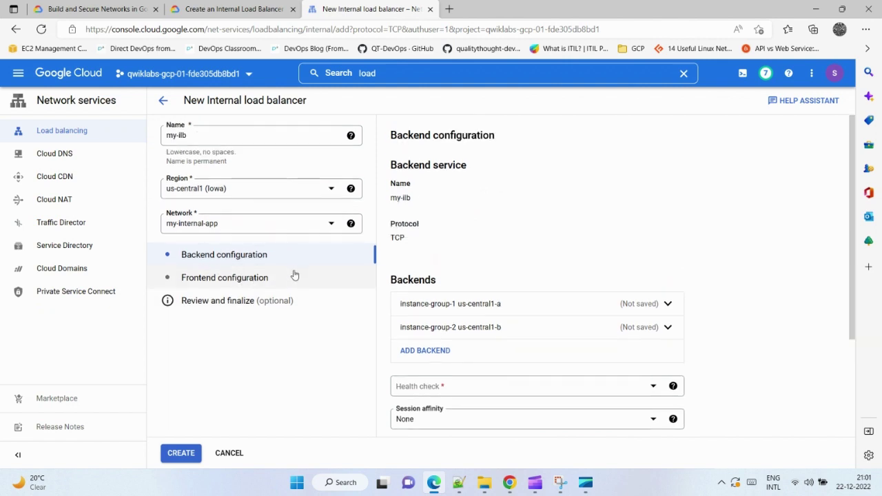
{"action": "scroll", "coordinate": [544, 283], "scroll_direction": "down", "scroll_amount": 2}
{"action": "scroll", "coordinate": [545, 275], "scroll_direction": "up", "scroll_amount": 2}
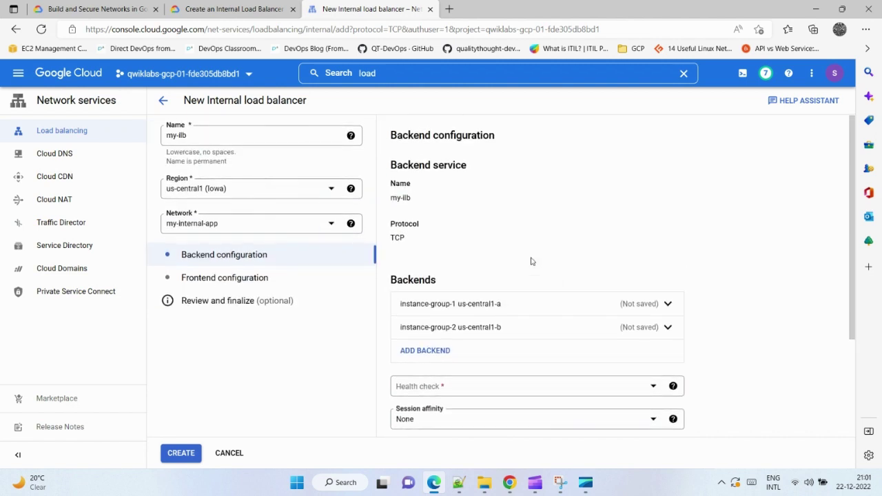
Start creating a health check for the backend service and name it my-ilb-health-check.
{"action": "scroll", "coordinate": [444, 207], "scroll_direction": "down", "scroll_amount": 2}
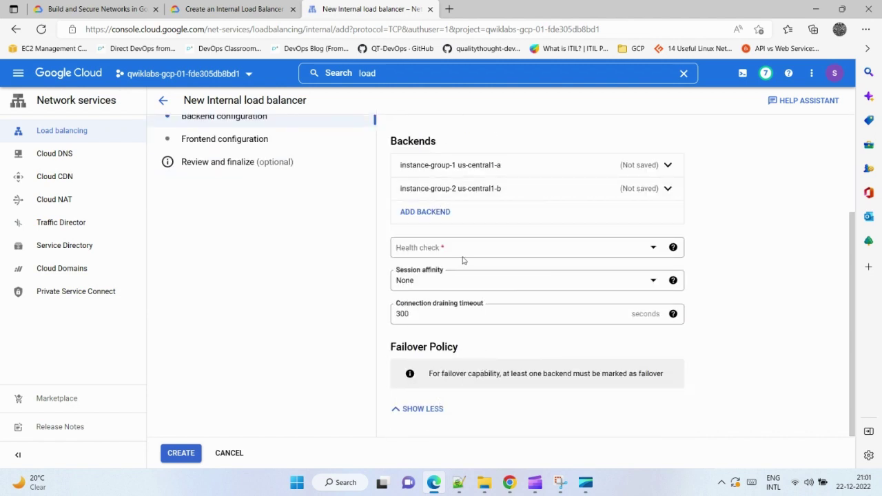
{"action": "scroll", "coordinate": [455, 290], "scroll_direction": "up", "scroll_amount": 1}
{"action": "left_click", "coordinate": [520, 297]}
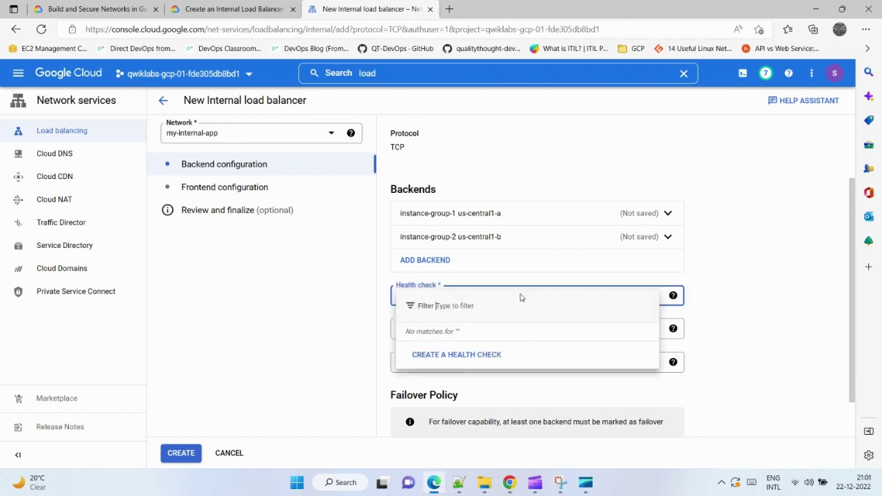
{"action": "left_click", "coordinate": [455, 354]}
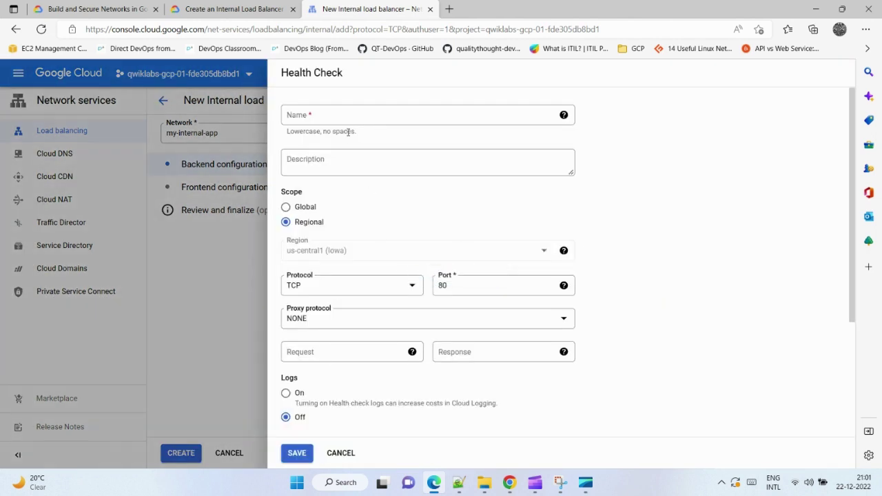
{"action": "left_click", "coordinate": [340, 113]}
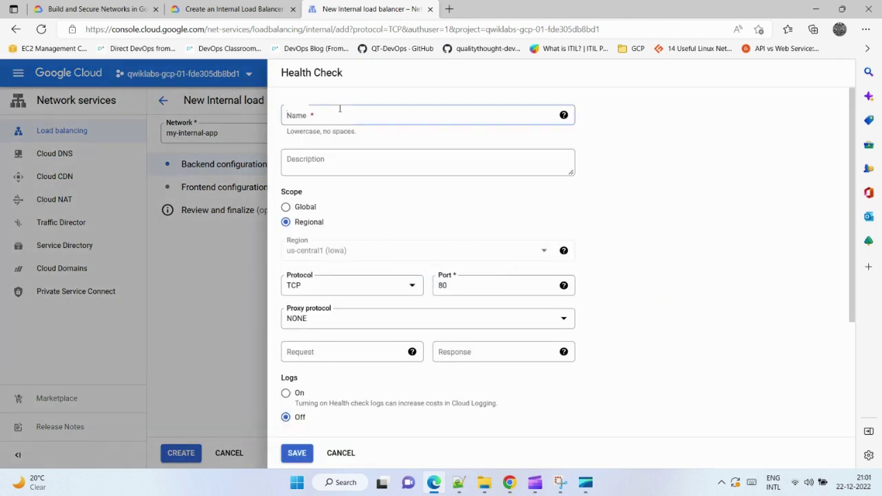
{"action": "key", "text": "ctrl+v"}
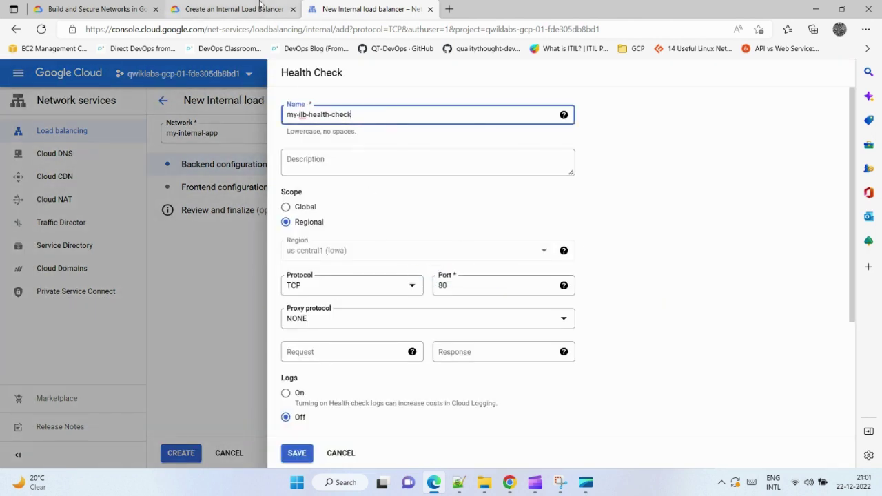
Check the health check settings against the lab instructions and save the health check.
{"action": "left_click", "coordinate": [234, 9]}
{"action": "left_click", "coordinate": [359, 9]}
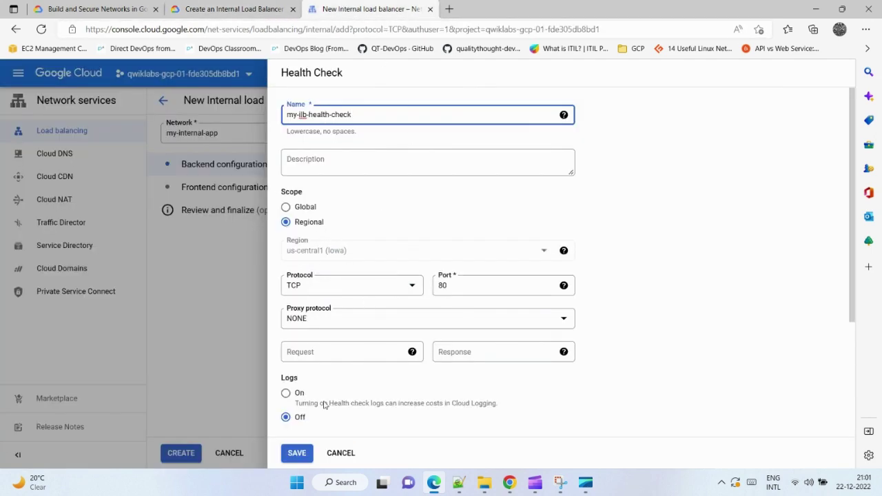
{"action": "left_click", "coordinate": [297, 454]}
Read the lab's remaining backend steps and frontend instructions, and review the backend configuration of my-ilb against them.
{"action": "left_click", "coordinate": [234, 9]}
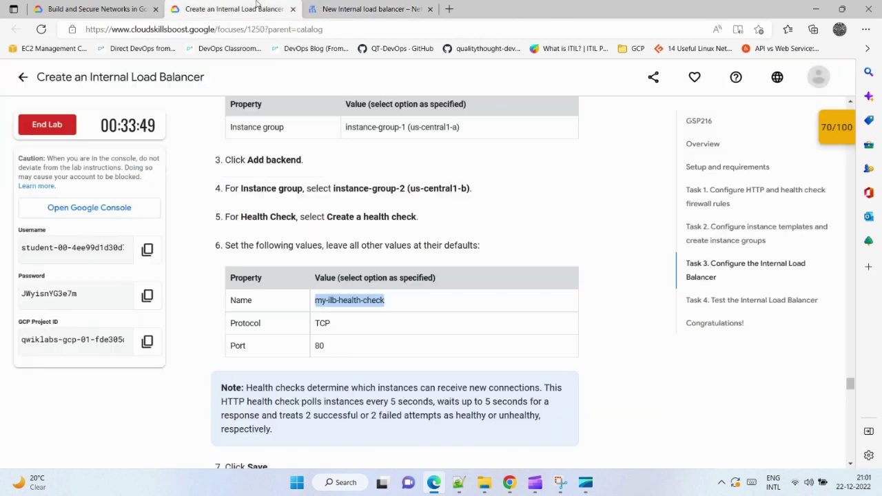
{"action": "scroll", "coordinate": [395, 290], "scroll_direction": "down", "scroll_amount": 3}
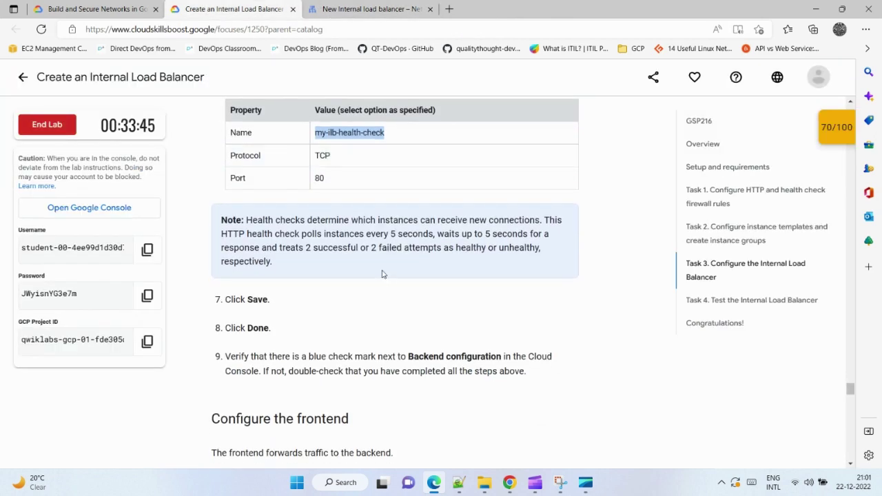
{"action": "scroll", "coordinate": [356, 300], "scroll_direction": "down", "scroll_amount": 4}
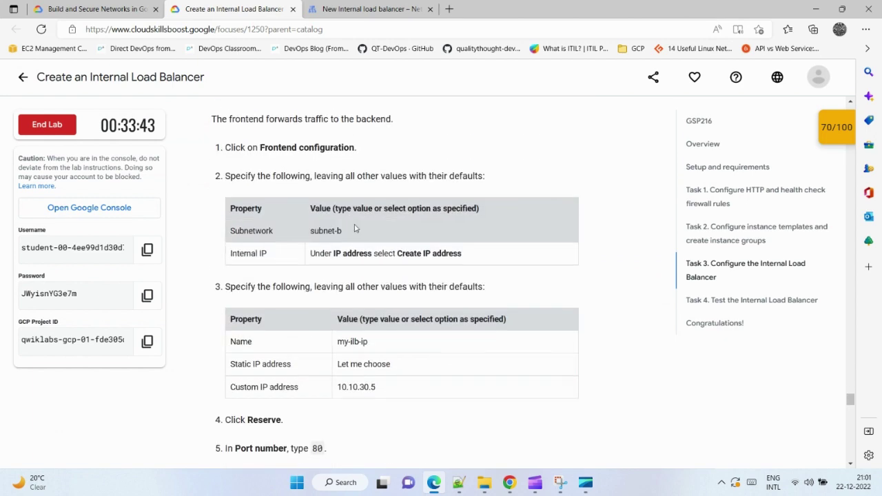
{"action": "scroll", "coordinate": [362, 131], "scroll_direction": "up", "scroll_amount": 1}
{"action": "key", "text": "ctrl+Tab"}
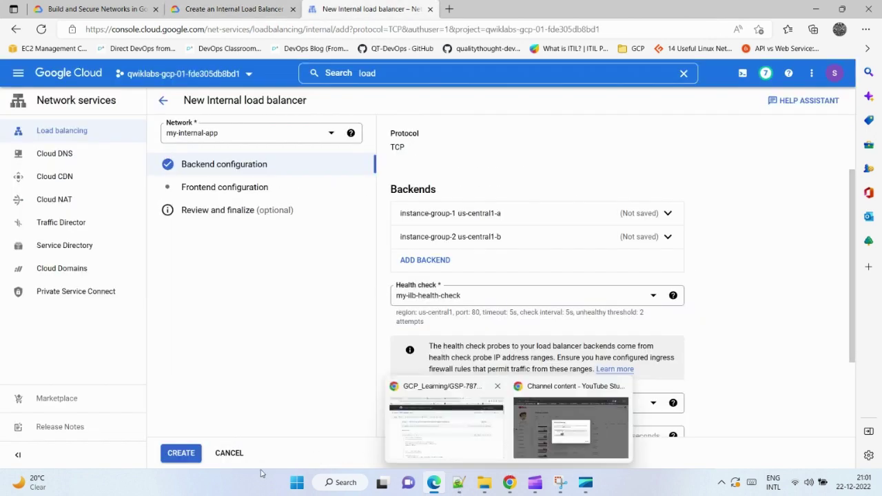
{"action": "scroll", "coordinate": [806, 373], "scroll_direction": "down", "scroll_amount": 2}
{"action": "scroll", "coordinate": [480, 380], "scroll_direction": "up", "scroll_amount": 2}
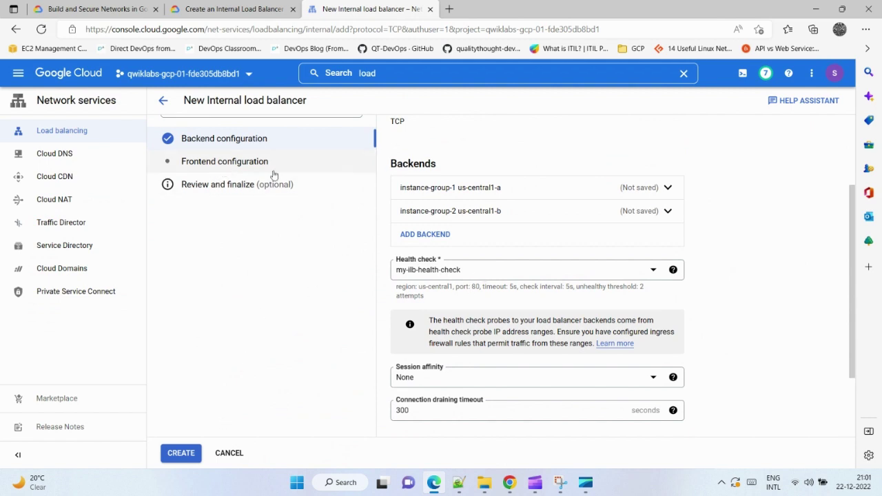
{"action": "scroll", "coordinate": [274, 176], "scroll_direction": "down", "scroll_amount": 2}
{"action": "scroll", "coordinate": [239, 218], "scroll_direction": "up", "scroll_amount": 3}
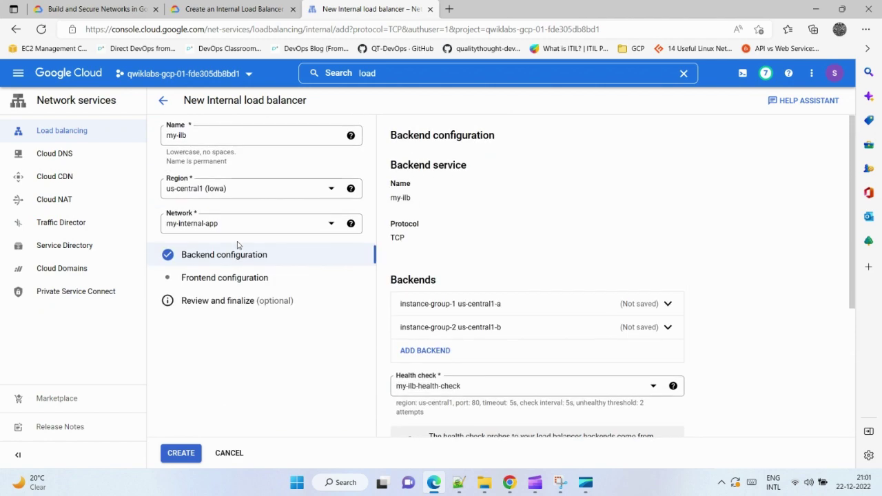
Open the frontend configuration and select subnet-b as its subnetwork, following the lab instructions.
{"action": "left_click", "coordinate": [233, 278]}
{"action": "left_click", "coordinate": [246, 11]}
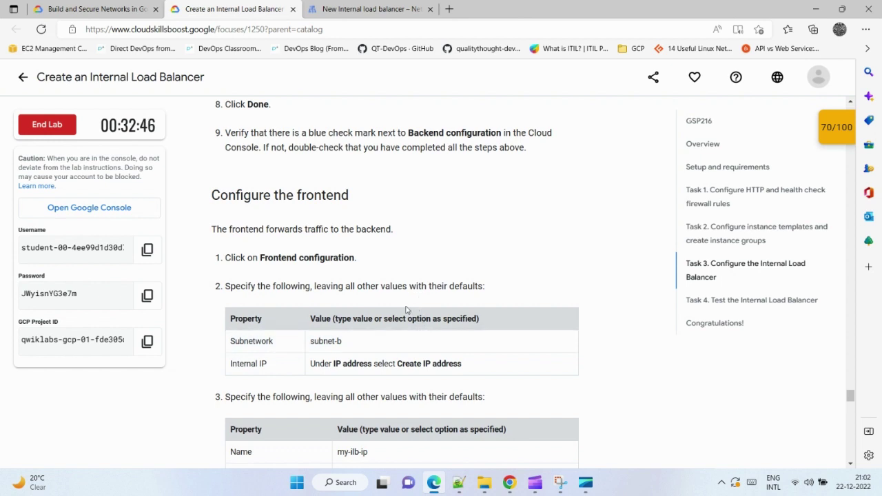
{"action": "key", "text": "ctrl+Tab"}
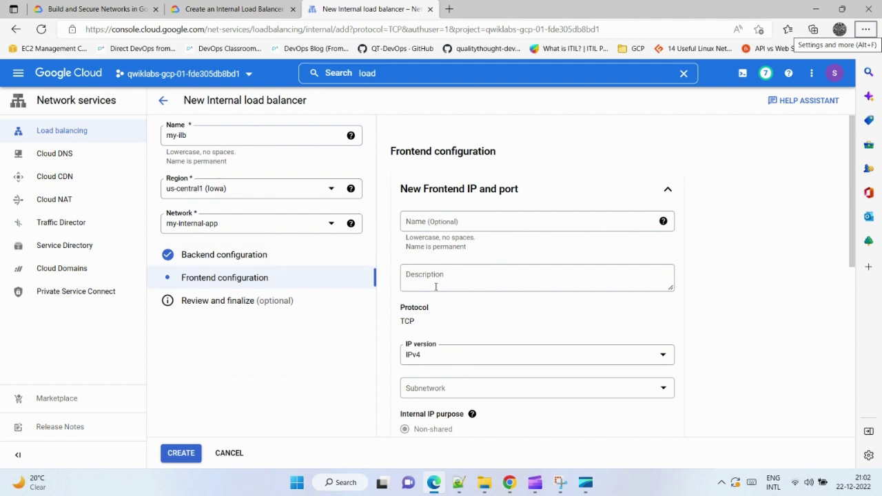
{"action": "scroll", "coordinate": [581, 275], "scroll_direction": "down", "scroll_amount": 2}
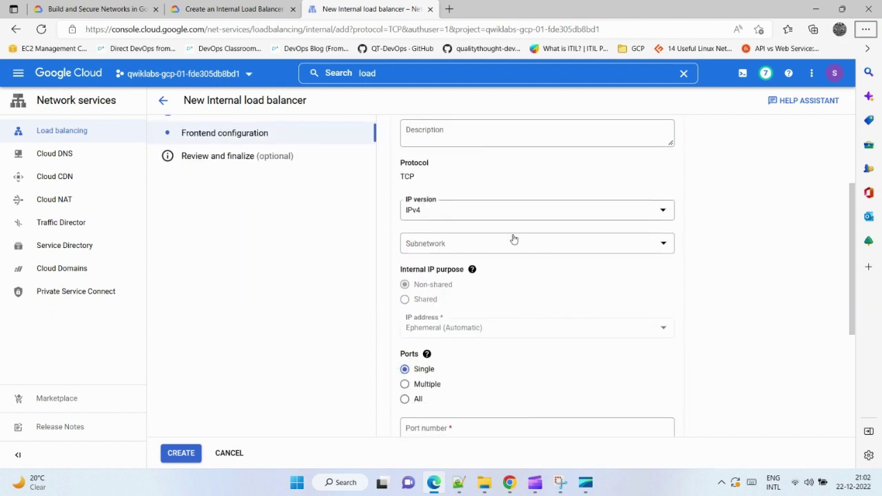
{"action": "left_click", "coordinate": [555, 239]}
{"action": "left_click", "coordinate": [521, 310]}
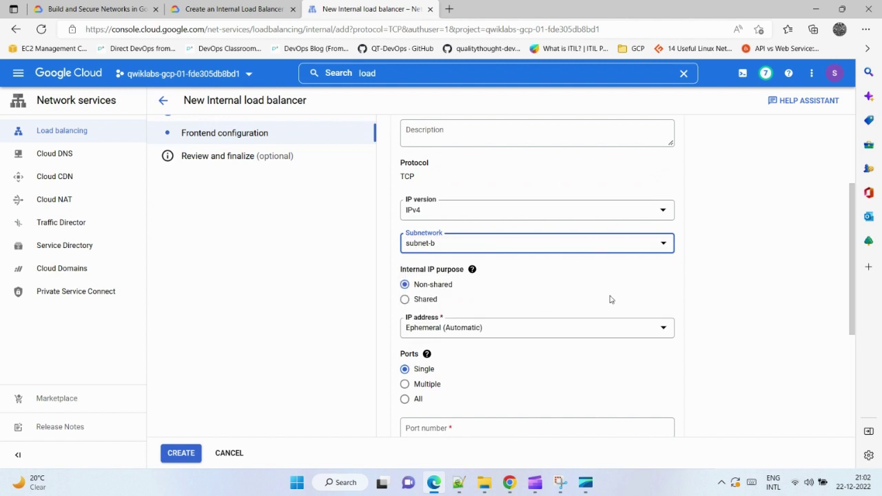
Compare the frontend form's IP address and port options with the lab's instructions for the internal IP.
{"action": "key", "text": "ctrl+shift+Tab"}
{"action": "key", "text": "ctrl+Tab"}
{"action": "left_click", "coordinate": [524, 328]}
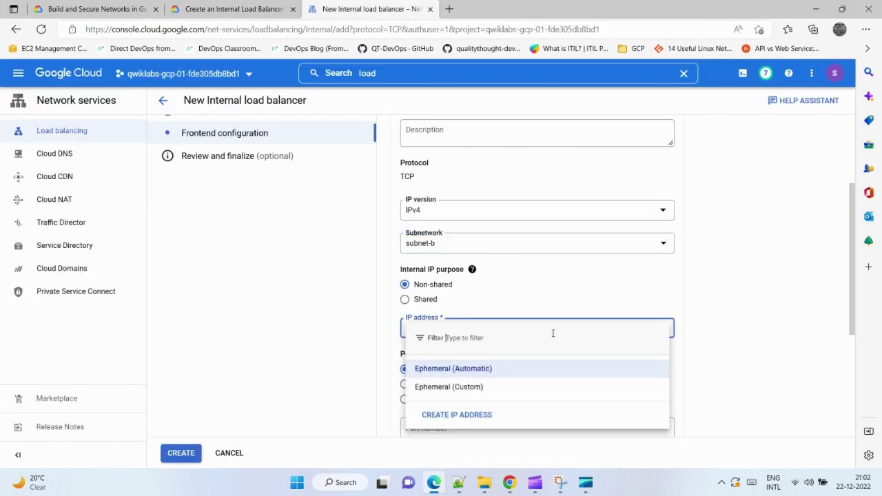
{"action": "left_click", "coordinate": [749, 292]}
{"action": "scroll", "coordinate": [496, 314], "scroll_direction": "down", "scroll_amount": 2}
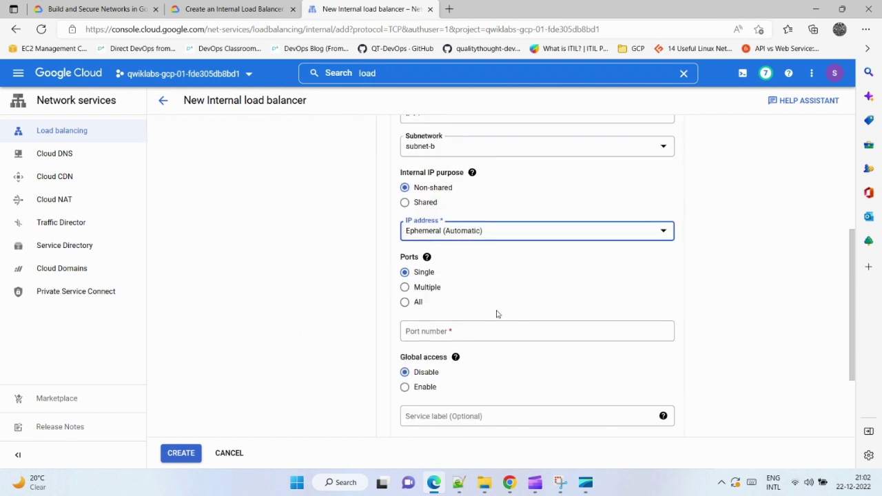
{"action": "scroll", "coordinate": [523, 283], "scroll_direction": "up", "scroll_amount": 1}
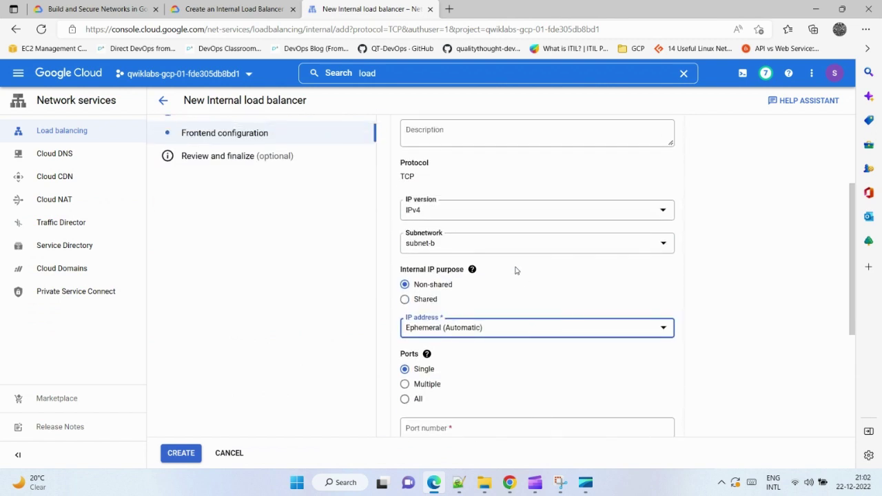
{"action": "key", "text": "ctrl+shift+Tab"}
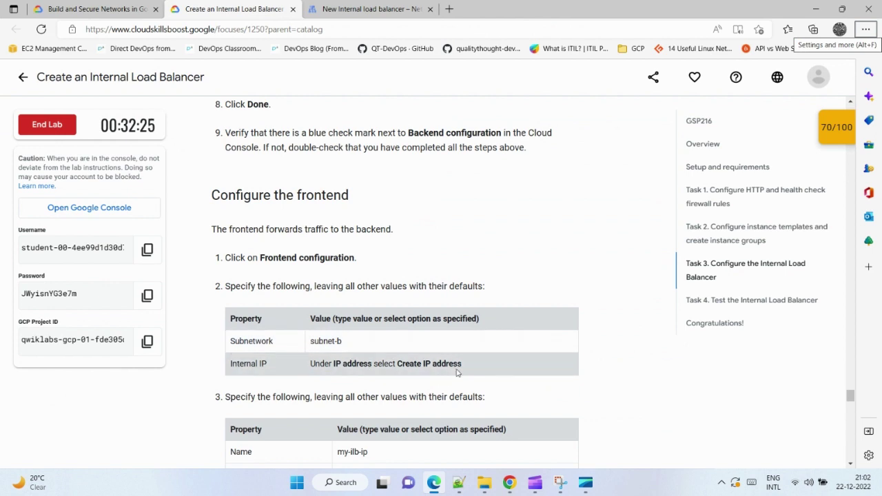
{"action": "scroll", "coordinate": [413, 362], "scroll_direction": "down", "scroll_amount": 2}
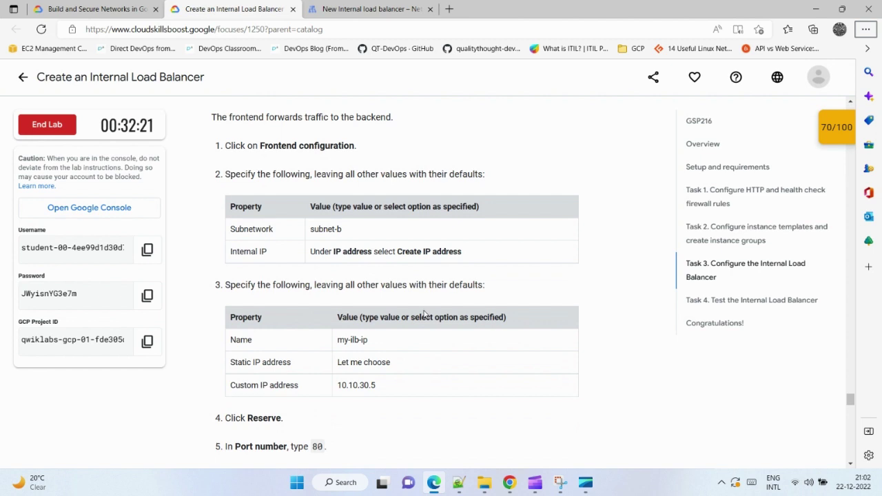
{"action": "key", "text": "ctrl+Tab"}
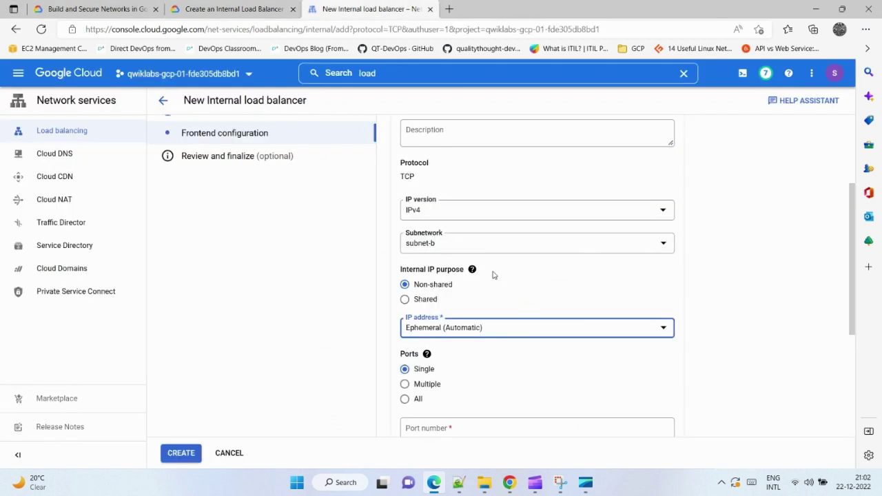
Start creating a static internal IP address for the frontend and copy the address name from the lab instructions.
{"action": "left_click", "coordinate": [490, 328]}
{"action": "left_click", "coordinate": [471, 416]}
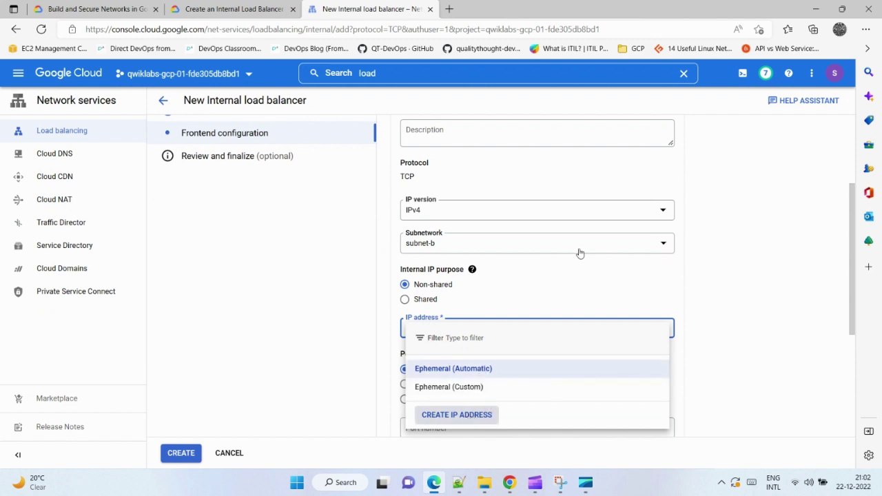
{"action": "key", "text": "ctrl+shift+Tab"}
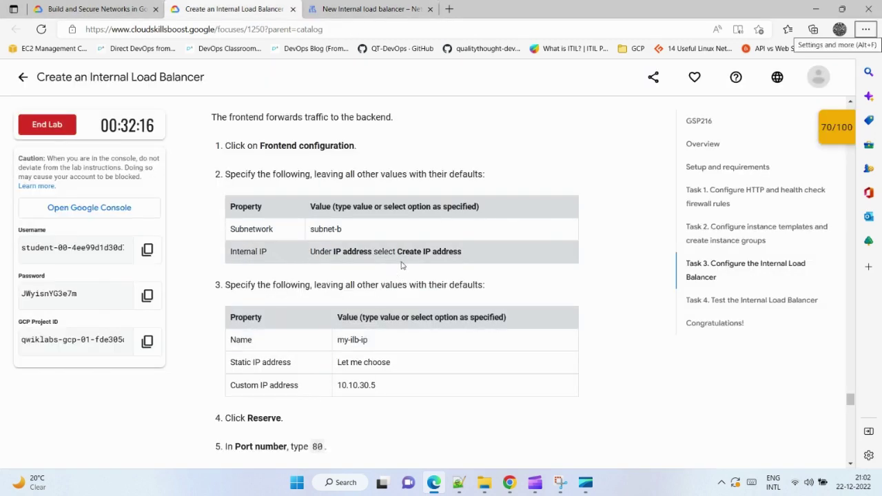
{"action": "left_click_drag", "start_coordinate": [377, 342], "coordinate": [338, 341]}
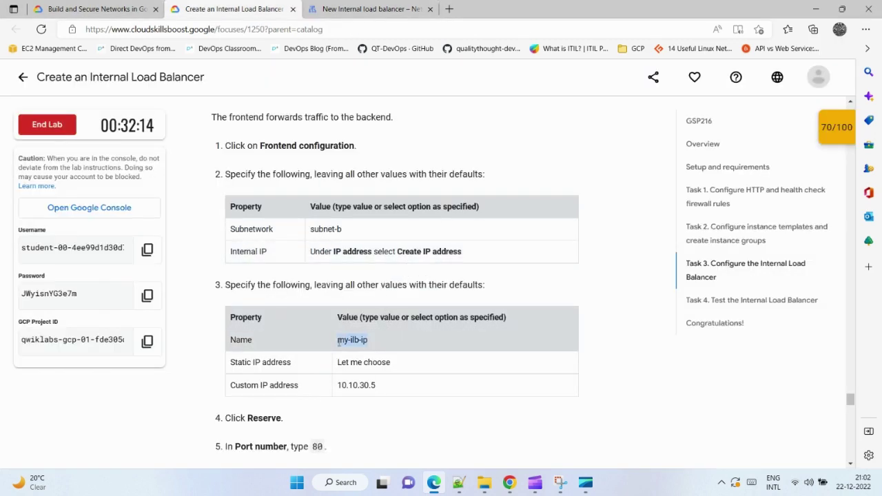
{"action": "key", "text": "ctrl+c"}
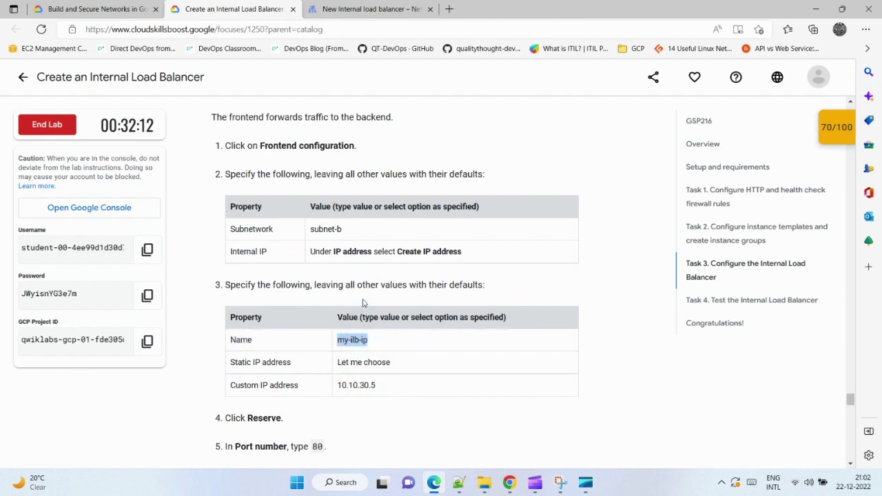
{"action": "key", "text": "ctrl+Tab"}
Name the static internal IP address my-ilb-ip, copying the name again from the lab instructions.
{"action": "left_click", "coordinate": [394, 181]}
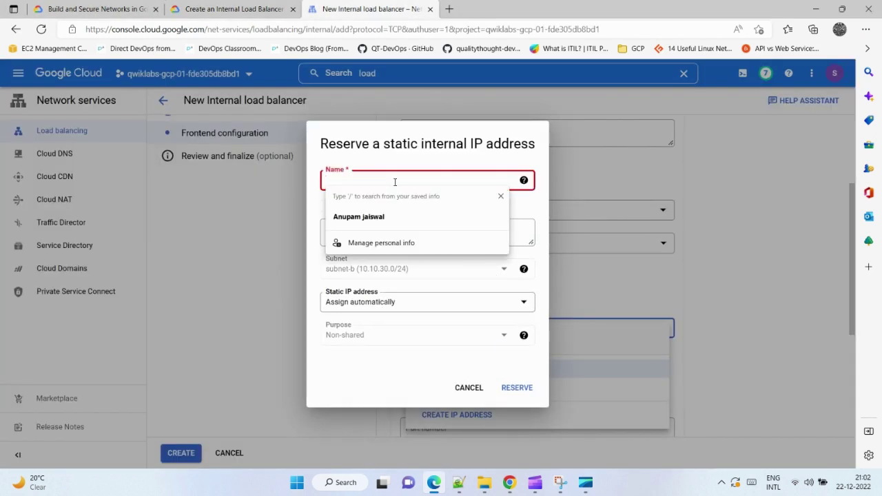
{"action": "key", "text": "ctrl+v"}
{"action": "key", "text": "ctrl+shift+Tab"}
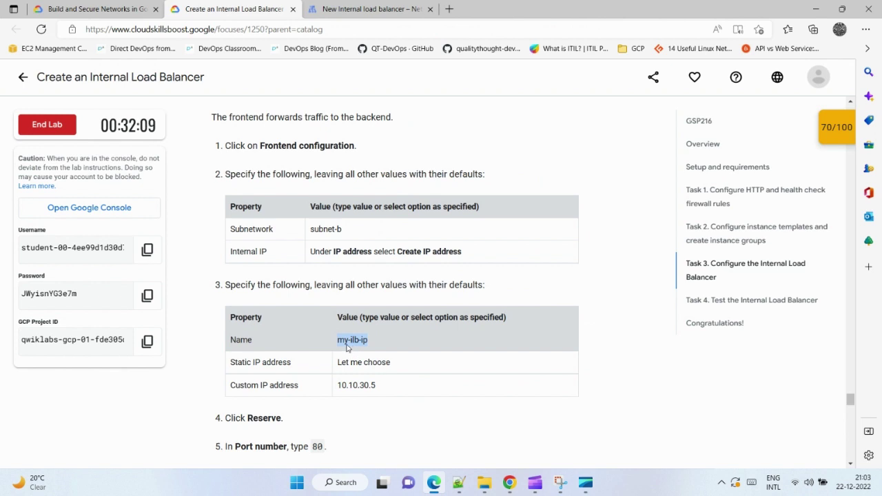
{"action": "right_click", "coordinate": [349, 340]}
{"action": "left_click", "coordinate": [386, 82]}
{"action": "key", "text": "ctrl+Tab"}
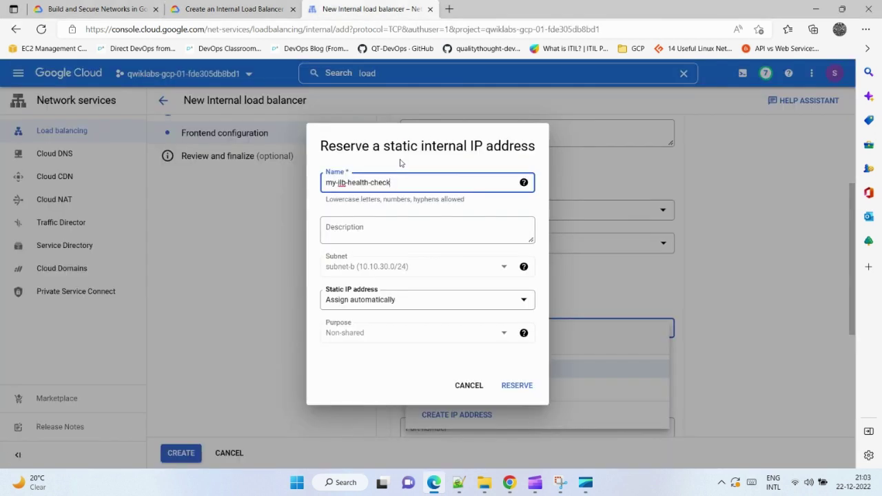
{"action": "left_click_drag", "start_coordinate": [394, 182], "coordinate": [283, 175]}
{"action": "key", "text": "ctrl+v"}
Set the static IP address option to Let me choose and enter the custom IP address 10.10.30.5 from the lab instructions.
{"action": "left_click", "coordinate": [410, 302]}
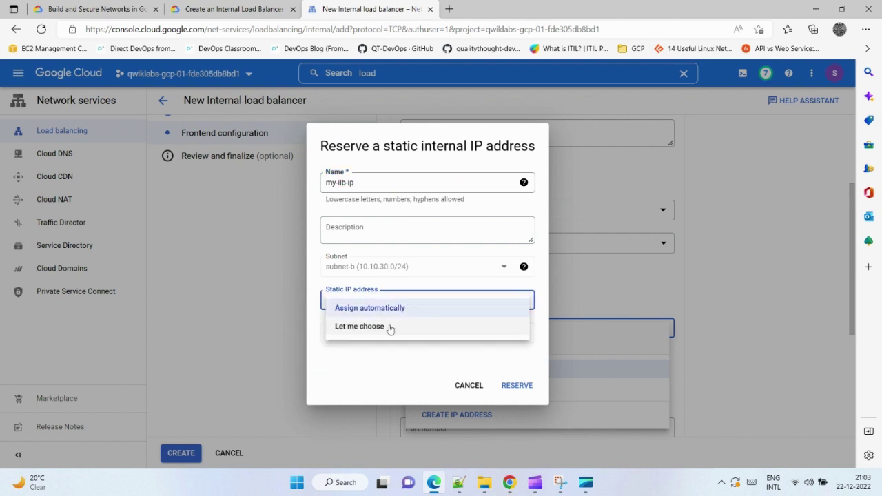
{"action": "left_click", "coordinate": [428, 326]}
{"action": "key", "text": "ctrl+shift+Tab"}
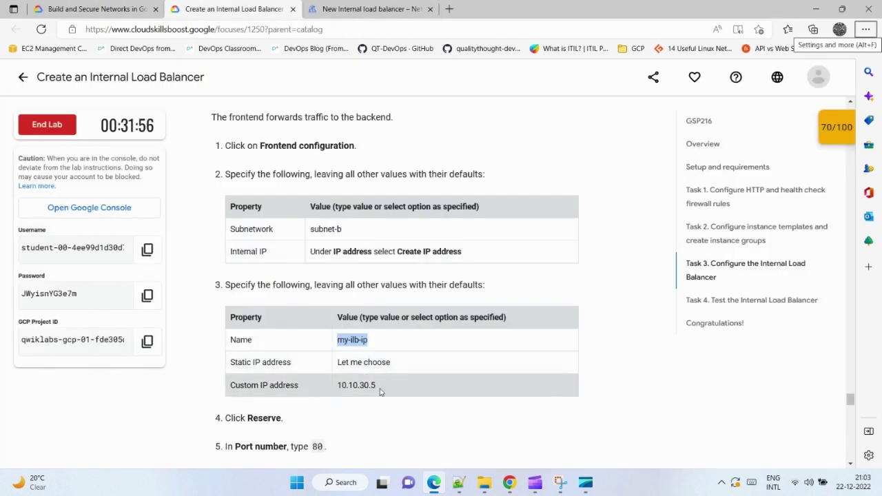
{"action": "left_click_drag", "start_coordinate": [381, 387], "coordinate": [331, 387]}
{"action": "key", "text": "ctrl+Tab"}
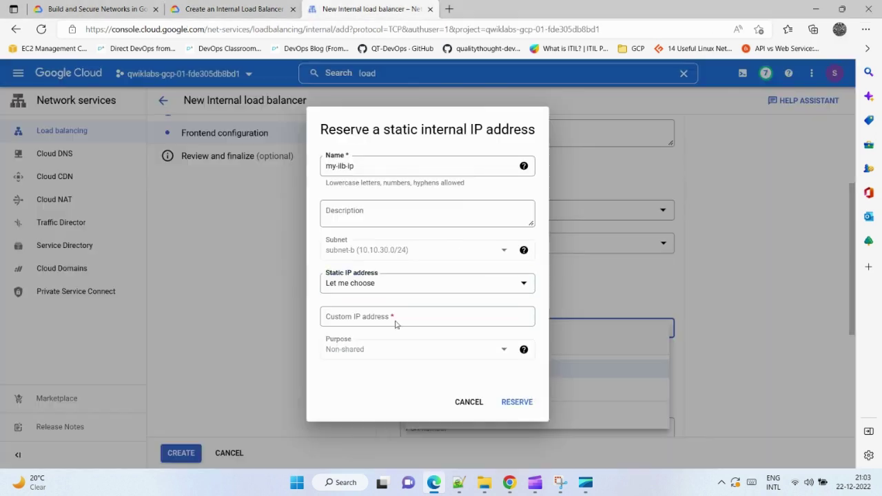
{"action": "left_click", "coordinate": [377, 318]}
{"action": "key", "text": "ctrl+v"}
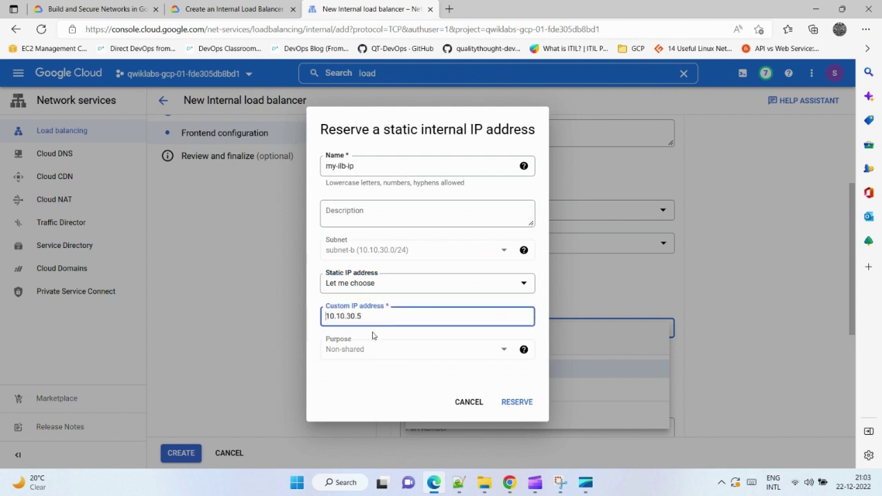
Check the lab's next instruction and reserve the static internal IP address my-ilb-ip.
{"action": "key", "text": "ctrl+shift+Tab"}
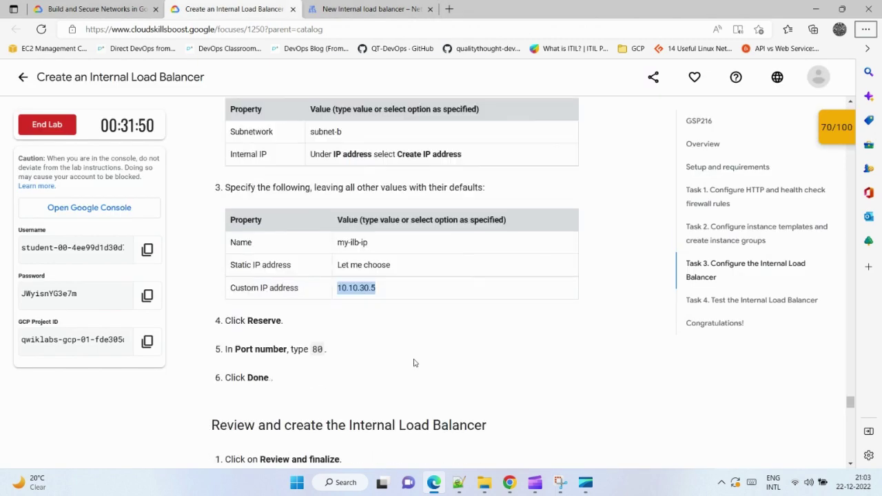
{"action": "scroll", "coordinate": [413, 360], "scroll_direction": "down", "scroll_amount": 1}
{"action": "key", "text": "ctrl+Tab"}
{"action": "left_click", "coordinate": [515, 403]}
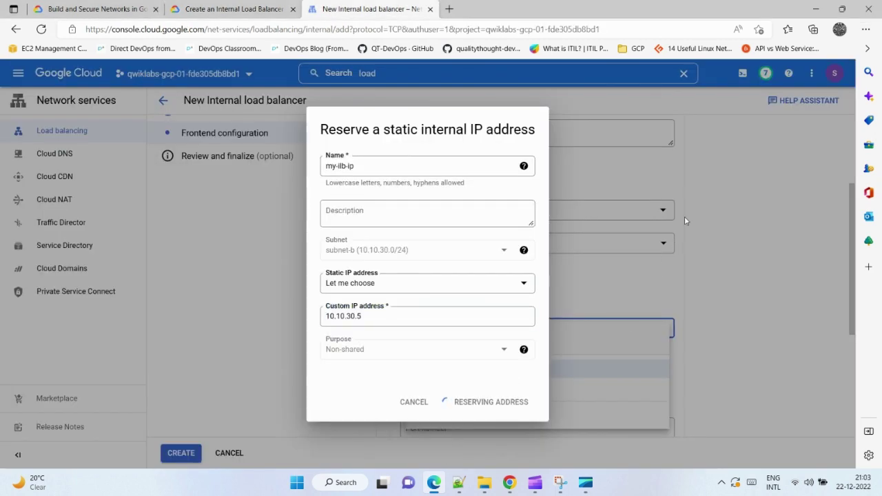
Set the frontend's port number to 80 as the lab specifies and finish the frontend configuration.
{"action": "left_click", "coordinate": [224, 9]}
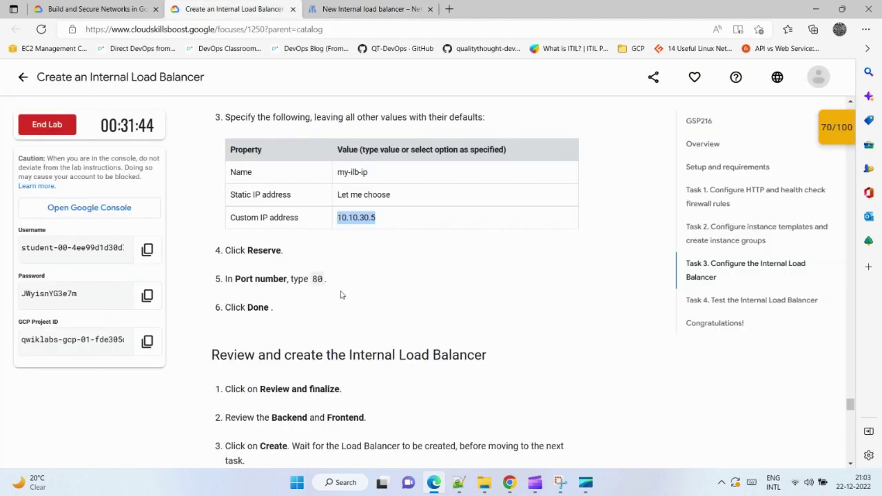
{"action": "left_click", "coordinate": [368, 8]}
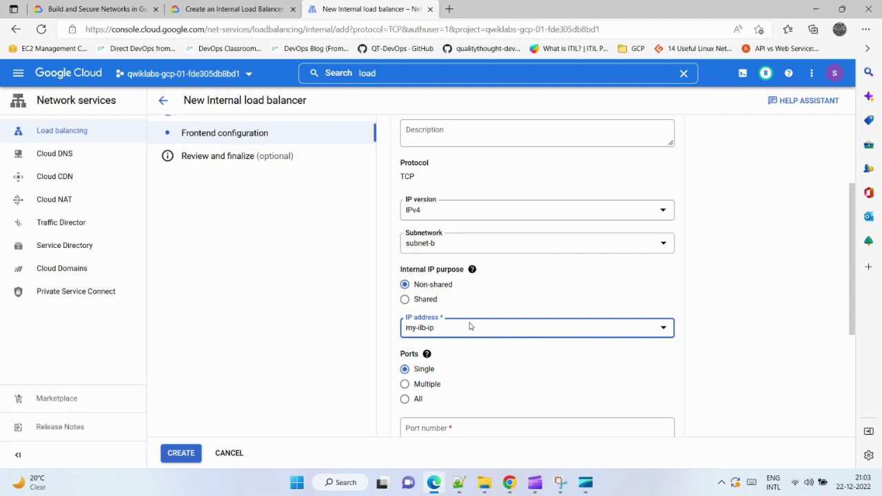
{"action": "scroll", "coordinate": [470, 326], "scroll_direction": "down", "scroll_amount": 2}
{"action": "left_click", "coordinate": [446, 285]}
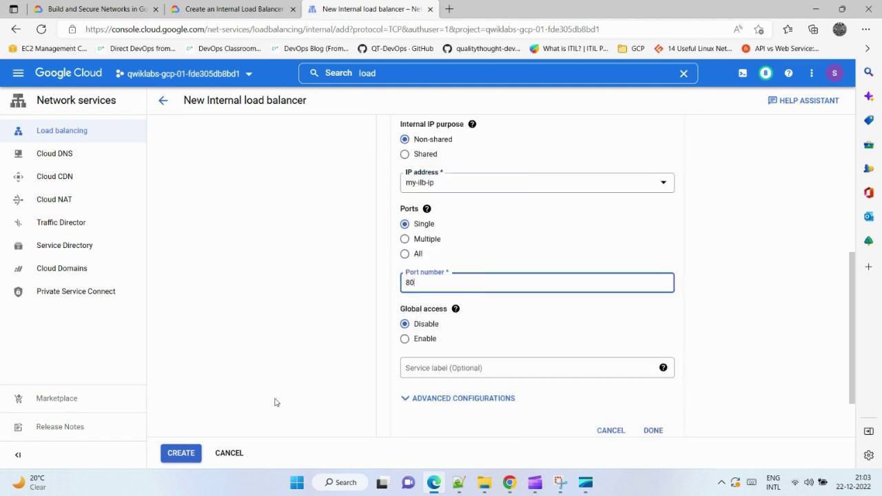
{"action": "scroll", "coordinate": [451, 359], "scroll_direction": "down", "scroll_amount": 1}
{"action": "left_click", "coordinate": [652, 360]}
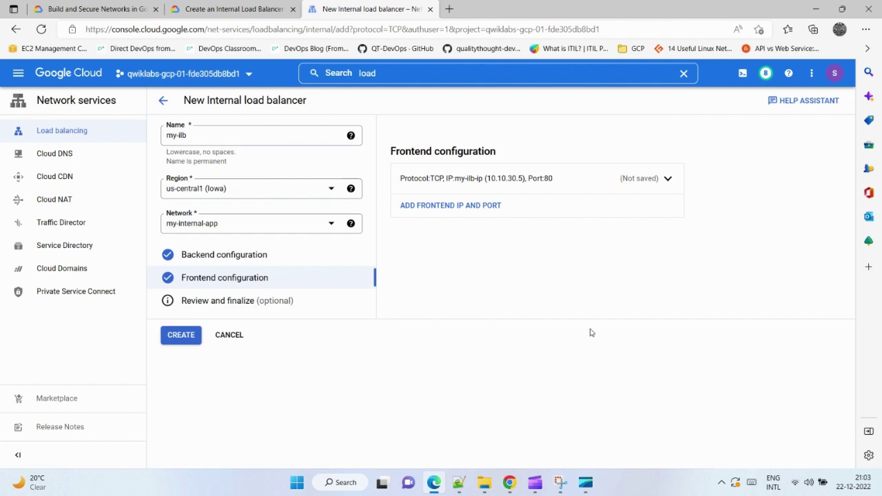
Check the lab's review instructions, review the backend and frontend settings of my-ilb, and create the internal load balancer.
{"action": "left_click", "coordinate": [230, 8]}
{"action": "scroll", "coordinate": [404, 392], "scroll_direction": "down", "scroll_amount": 4}
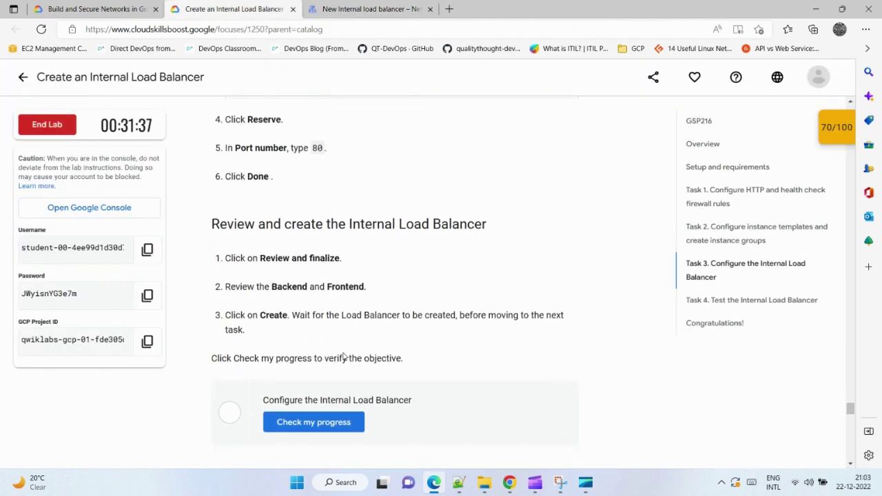
{"action": "left_click", "coordinate": [372, 8]}
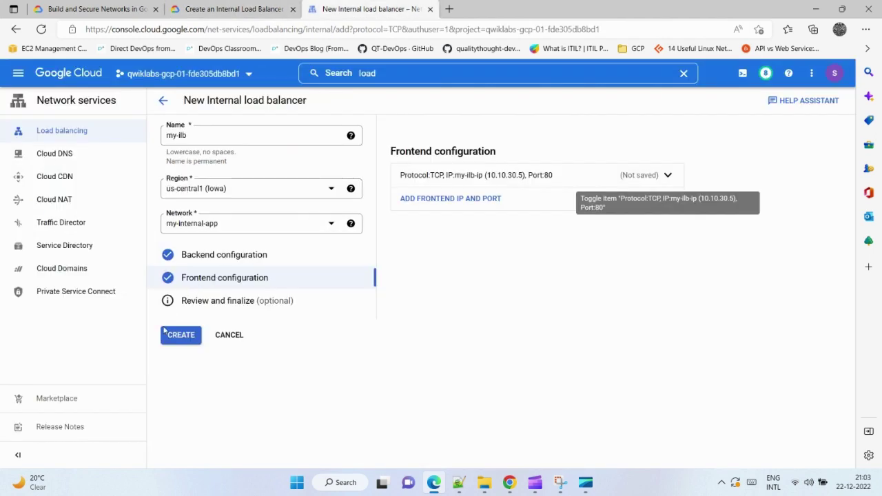
{"action": "left_click", "coordinate": [220, 300]}
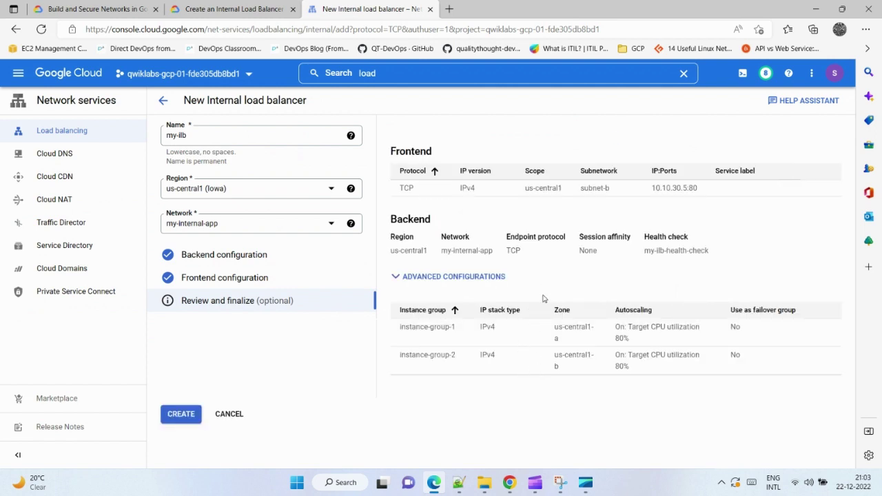
{"action": "left_click", "coordinate": [181, 413]}
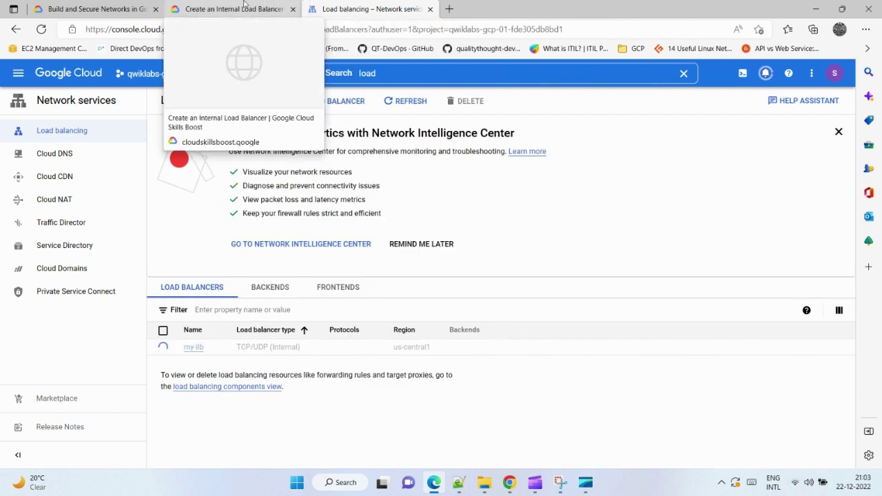
Read the lab's Task 4 instructions for testing the internal load balancer from utility-vm.
{"action": "left_click", "coordinate": [243, 5]}
{"action": "scroll", "coordinate": [339, 314], "scroll_direction": "down", "scroll_amount": 3}
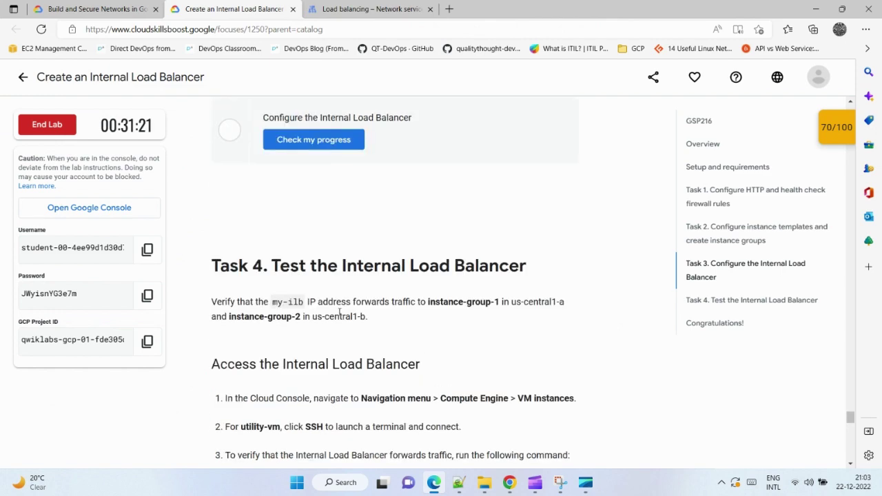
{"action": "scroll", "coordinate": [339, 313], "scroll_direction": "down", "scroll_amount": 1}
{"action": "scroll", "coordinate": [339, 311], "scroll_direction": "down", "scroll_amount": 2}
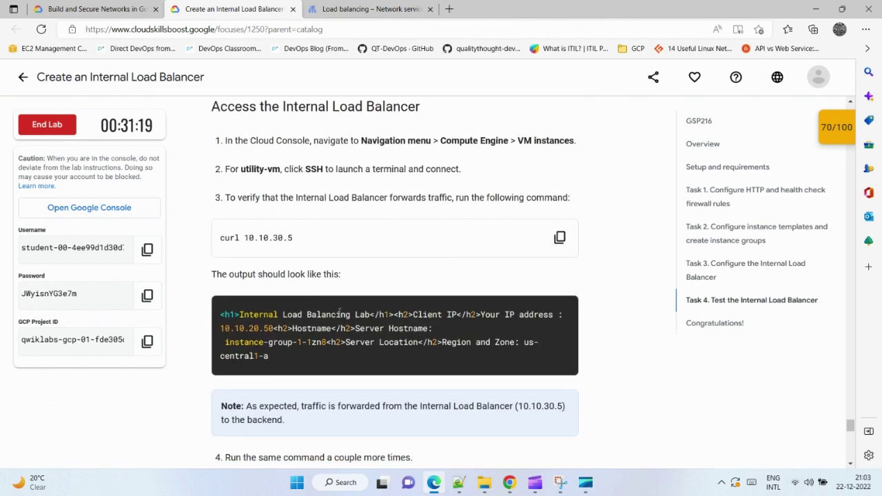
{"action": "scroll", "coordinate": [339, 311], "scroll_direction": "up", "scroll_amount": 1}
{"action": "scroll", "coordinate": [339, 311], "scroll_direction": "down", "scroll_amount": 2}
{"action": "scroll", "coordinate": [339, 311], "scroll_direction": "down", "scroll_amount": 7}
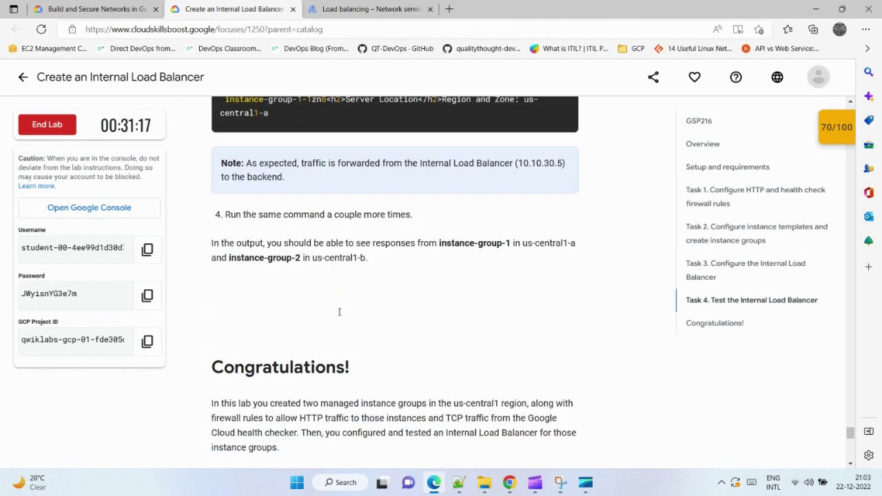
{"action": "scroll", "coordinate": [339, 312], "scroll_direction": "up", "scroll_amount": 12}
{"action": "scroll", "coordinate": [339, 312], "scroll_direction": "down", "scroll_amount": 3}
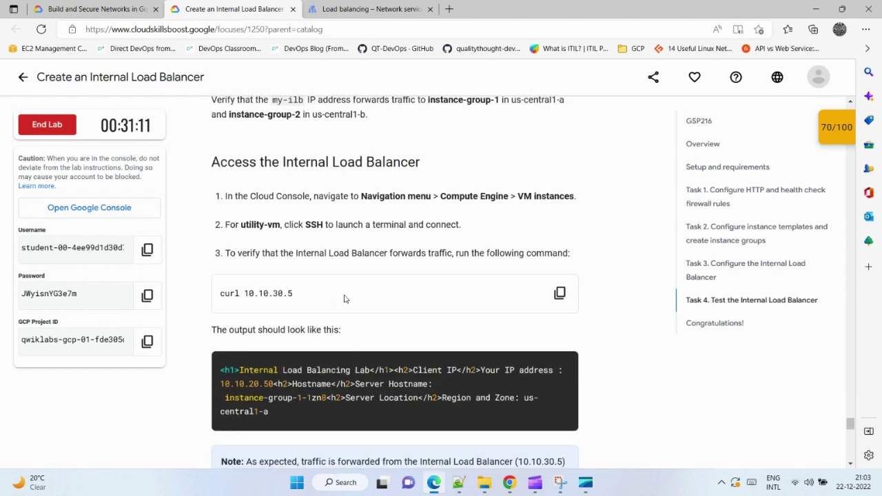
Check the creation status of my-ilb in the console and run the lab's progress check for Configure the Internal Load Balancer.
{"action": "left_click", "coordinate": [363, 9]}
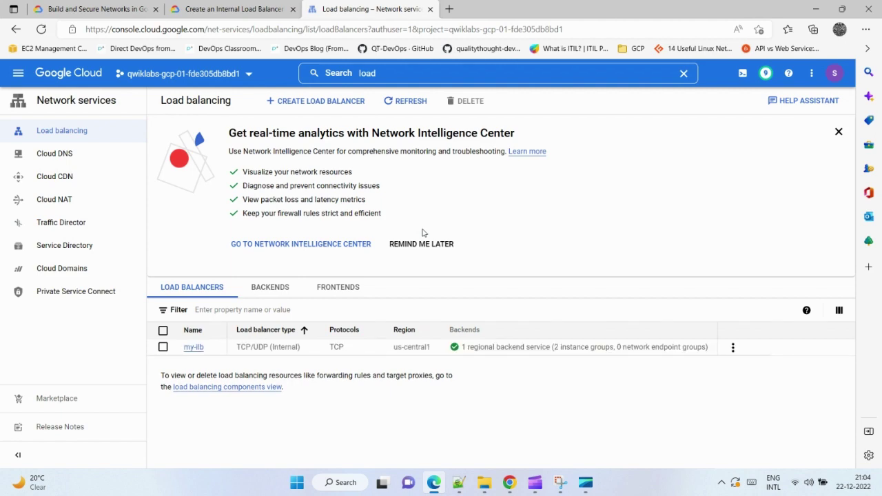
{"action": "left_click", "coordinate": [248, 8]}
{"action": "scroll", "coordinate": [351, 268], "scroll_direction": "up", "scroll_amount": 4}
{"action": "scroll", "coordinate": [348, 250], "scroll_direction": "up", "scroll_amount": 1}
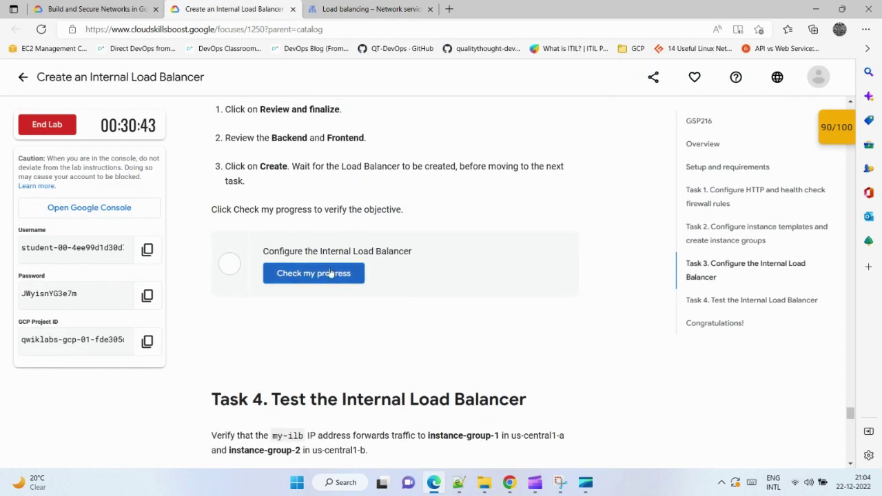
{"action": "left_click", "coordinate": [314, 273]}
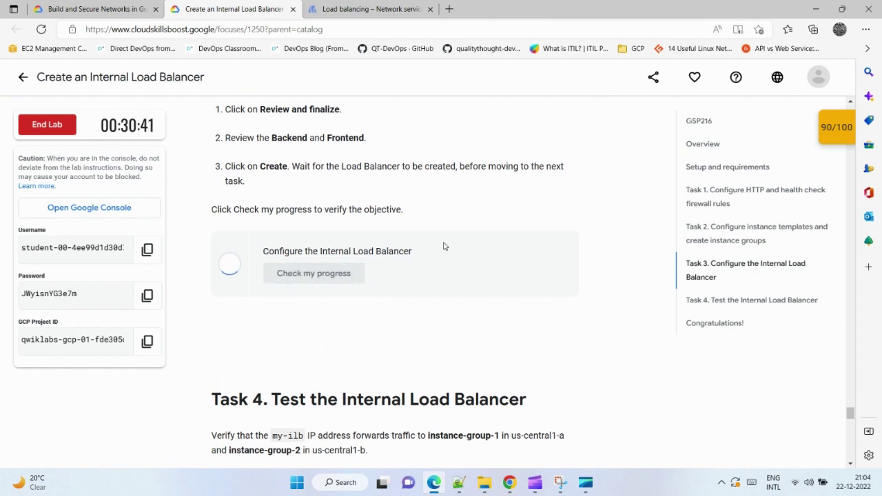
Look over the Task 4 instructions and examine the lab's checkpoint scores and the Task 3 assessment.
{"action": "scroll", "coordinate": [393, 265], "scroll_direction": "down", "scroll_amount": 3}
{"action": "scroll", "coordinate": [387, 270], "scroll_direction": "down", "scroll_amount": 10}
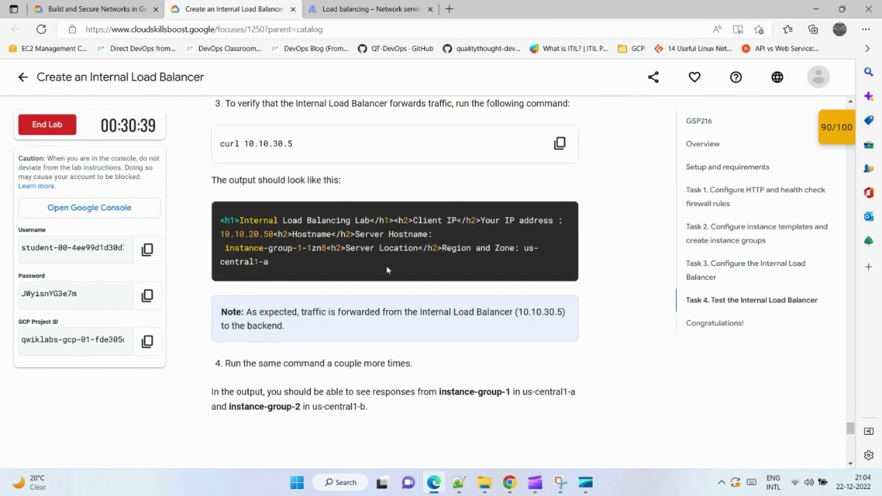
{"action": "scroll", "coordinate": [386, 270], "scroll_direction": "up", "scroll_amount": 6}
{"action": "scroll", "coordinate": [387, 270], "scroll_direction": "up", "scroll_amount": 5}
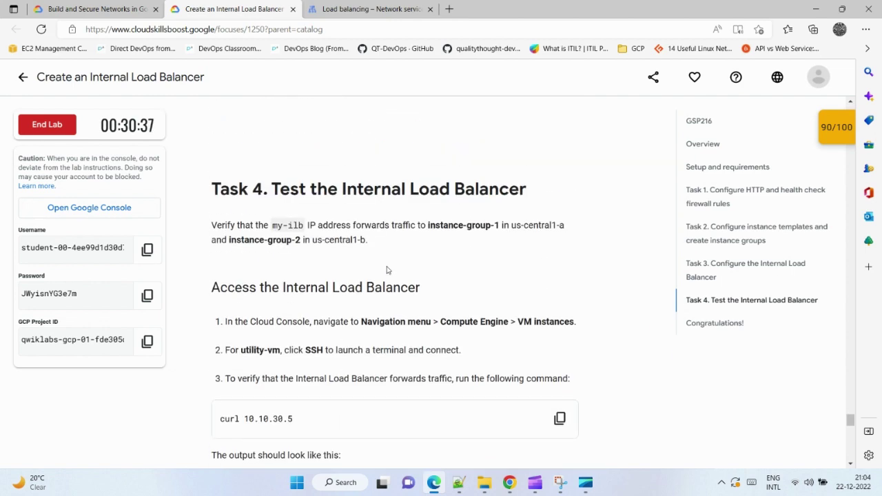
{"action": "left_click", "coordinate": [842, 133]}
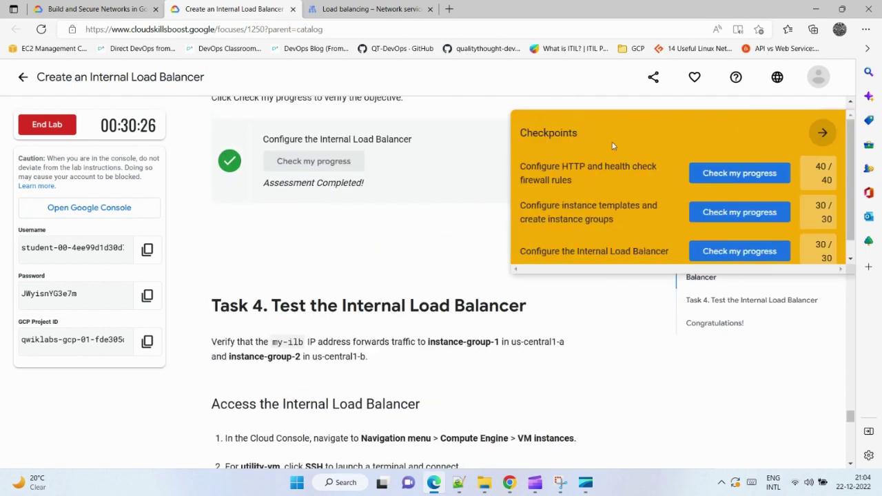
{"action": "scroll", "coordinate": [611, 147], "scroll_direction": "down", "scroll_amount": 1}
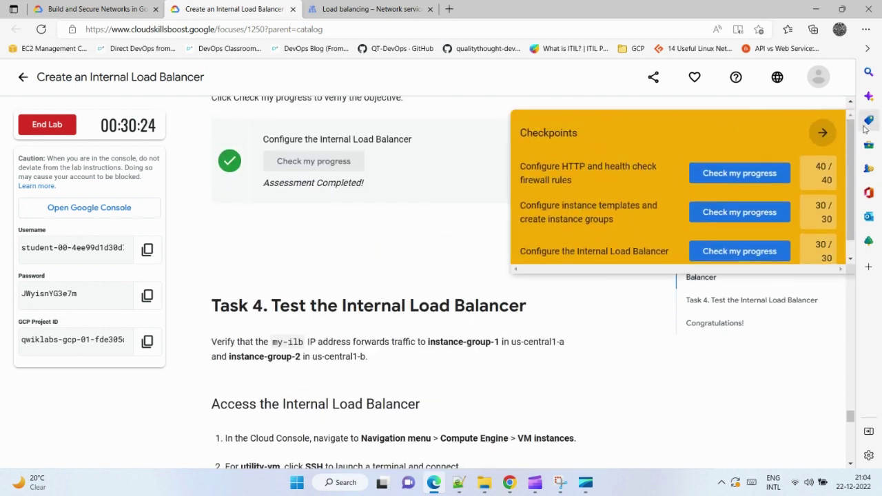
{"action": "left_click", "coordinate": [823, 132]}
{"action": "scroll", "coordinate": [423, 186], "scroll_direction": "up", "scroll_amount": 4}
{"action": "scroll", "coordinate": [423, 187], "scroll_direction": "down", "scroll_amount": 6}
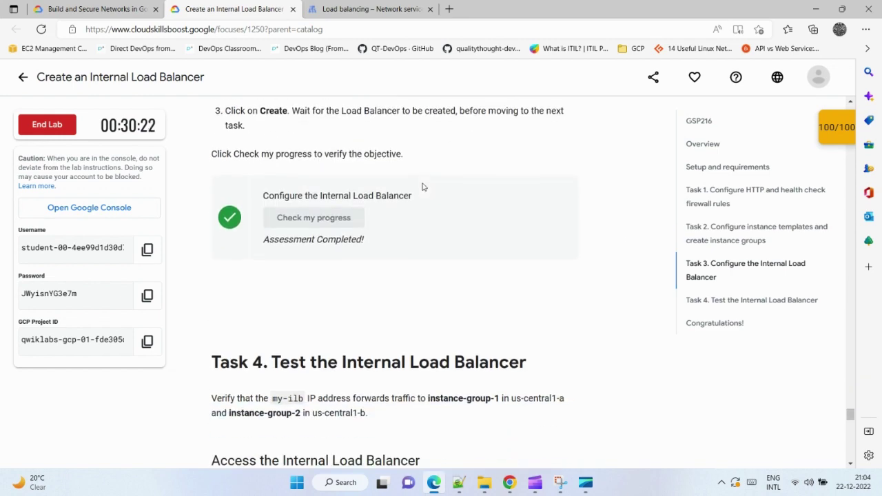
End the lab, confirm its submission, and submit a five-star satisfaction rating.
{"action": "left_click", "coordinate": [45, 129]}
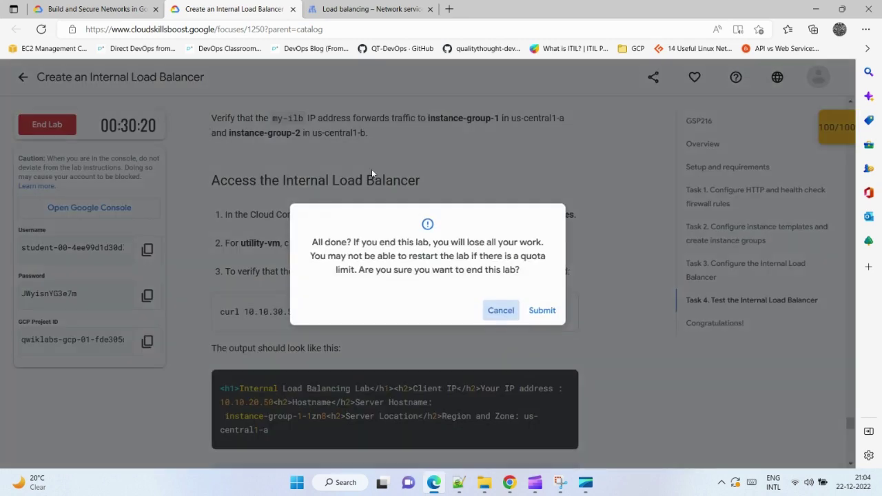
{"action": "left_click", "coordinate": [540, 310]}
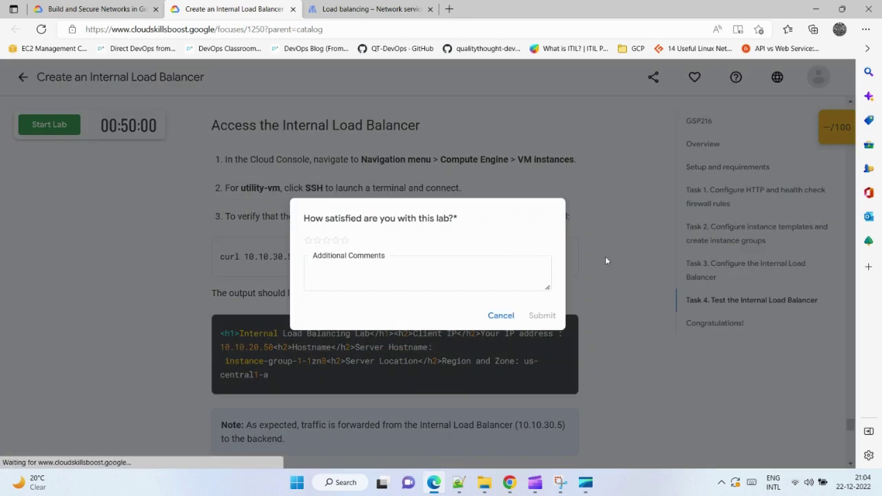
{"action": "left_click", "coordinate": [345, 240]}
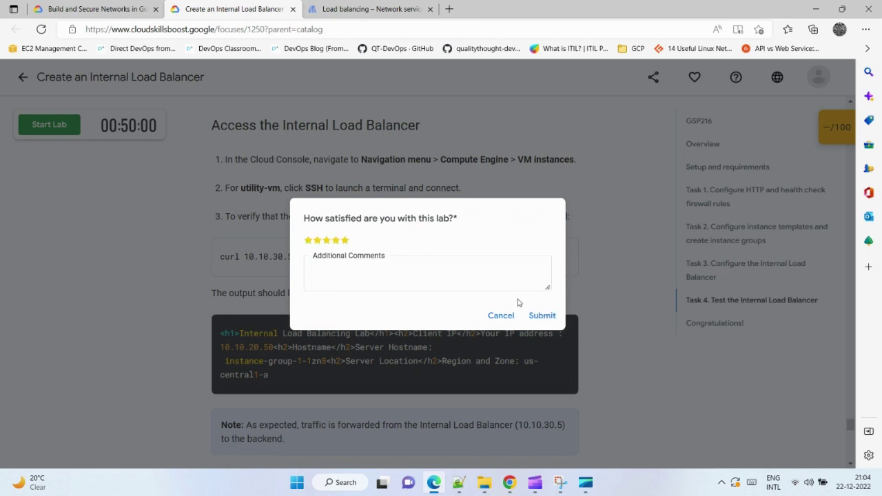
{"action": "left_click", "coordinate": [542, 315]}
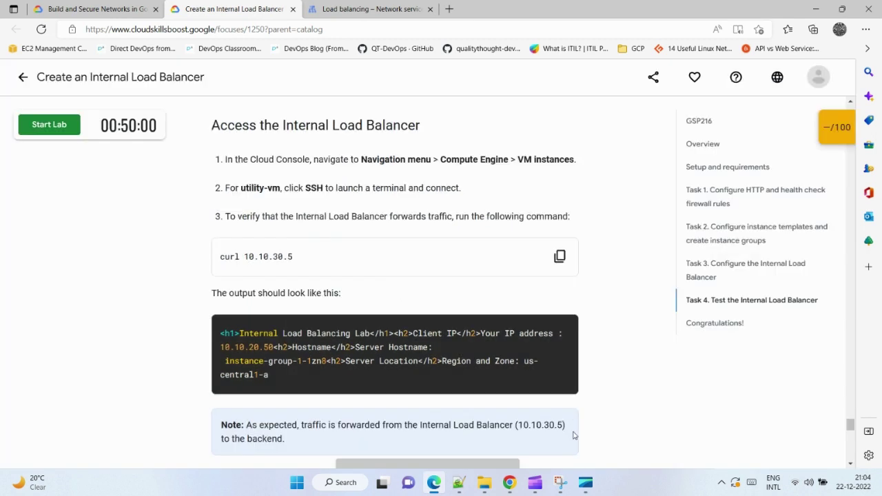
{"action": "left_click", "coordinate": [585, 483]}
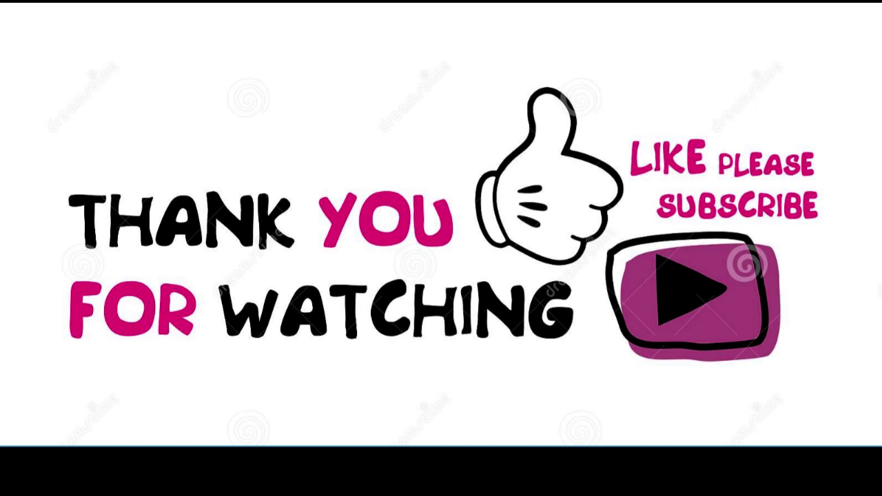